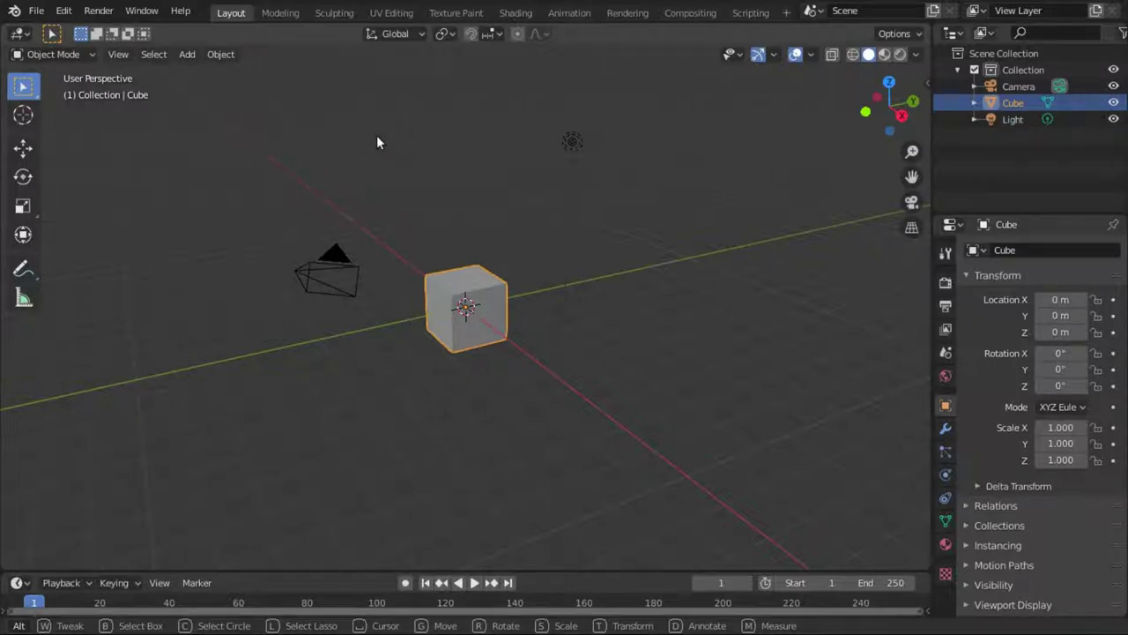
- Box-select the default Camera, Cube and Light in the viewport
{"action": "left_click_drag", "start_coordinate": [275, 115], "coordinate": [728, 426]}
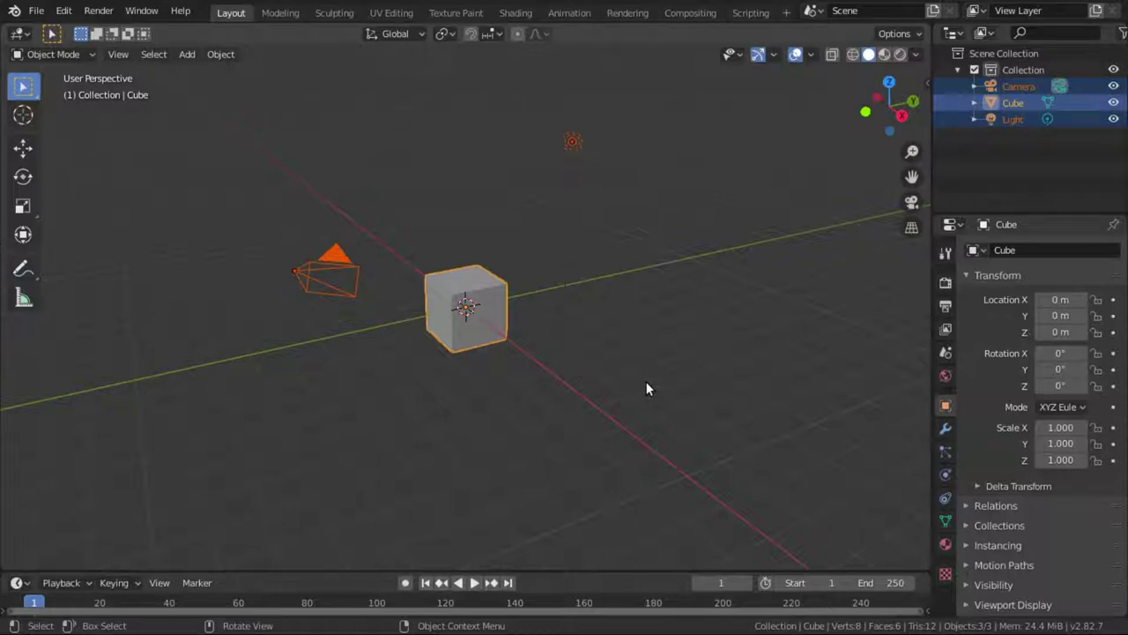
- Delete the three default objects, then open charecter for yt domo.blend without saving
{"action": "key", "text": "x"}
{"action": "left_click", "coordinate": [532, 291]}
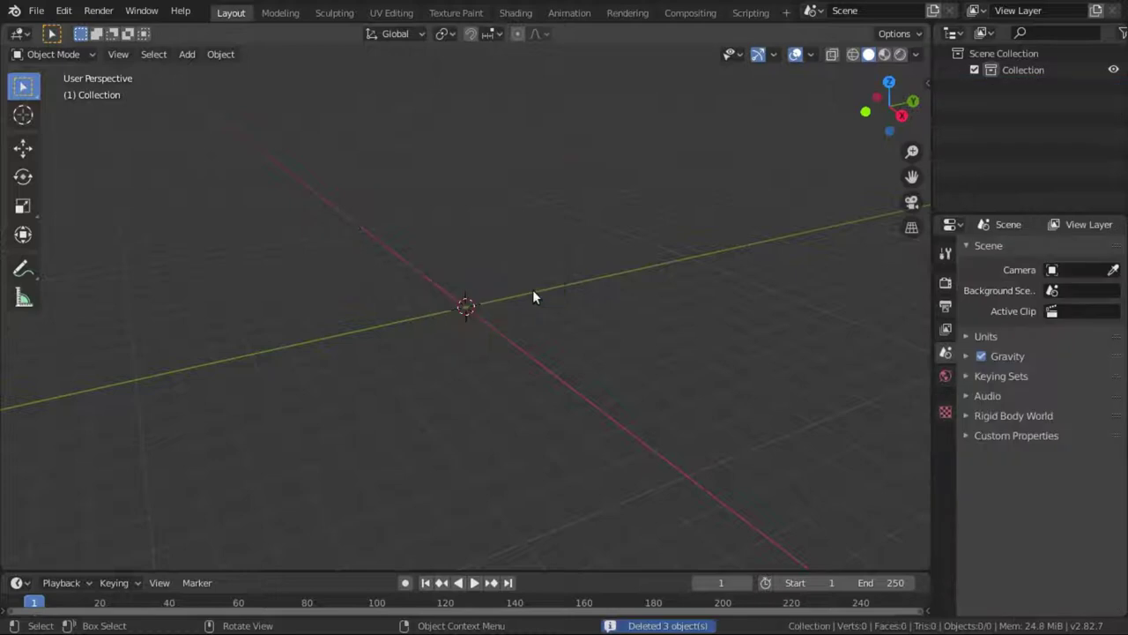
{"action": "left_click", "coordinate": [36, 11]}
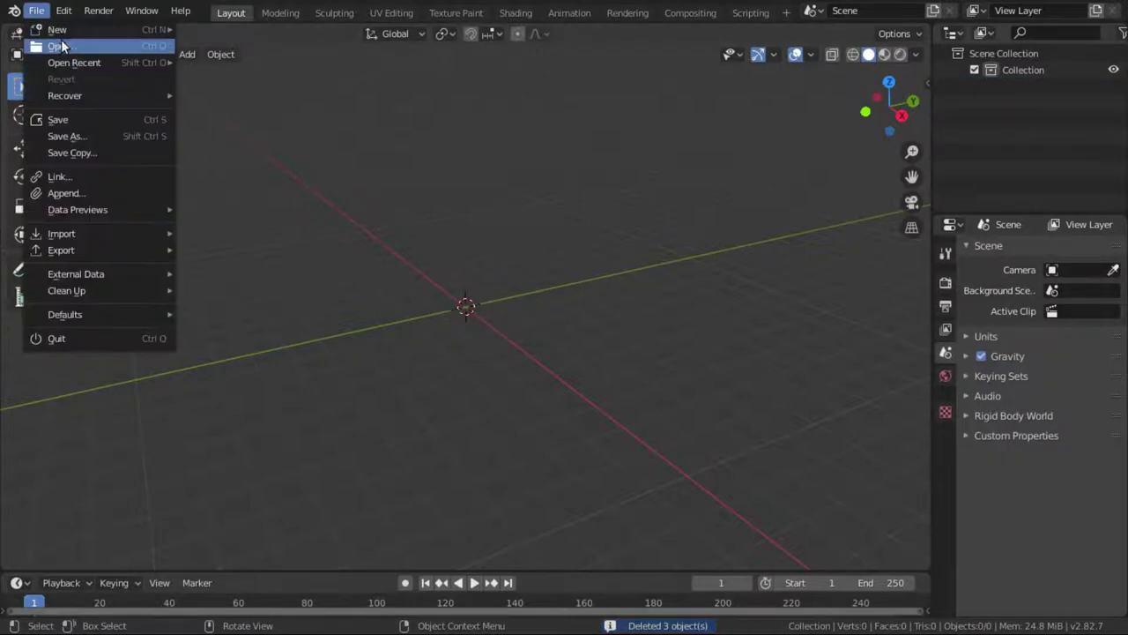
{"action": "key", "text": "ctrl+q"}
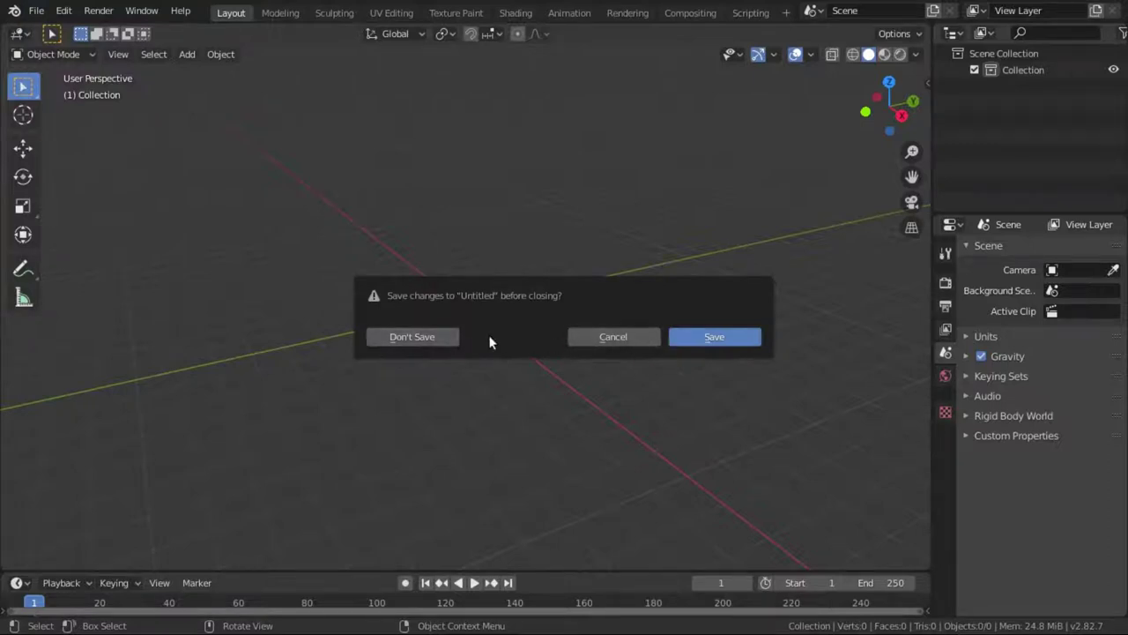
{"action": "left_click", "coordinate": [440, 337]}
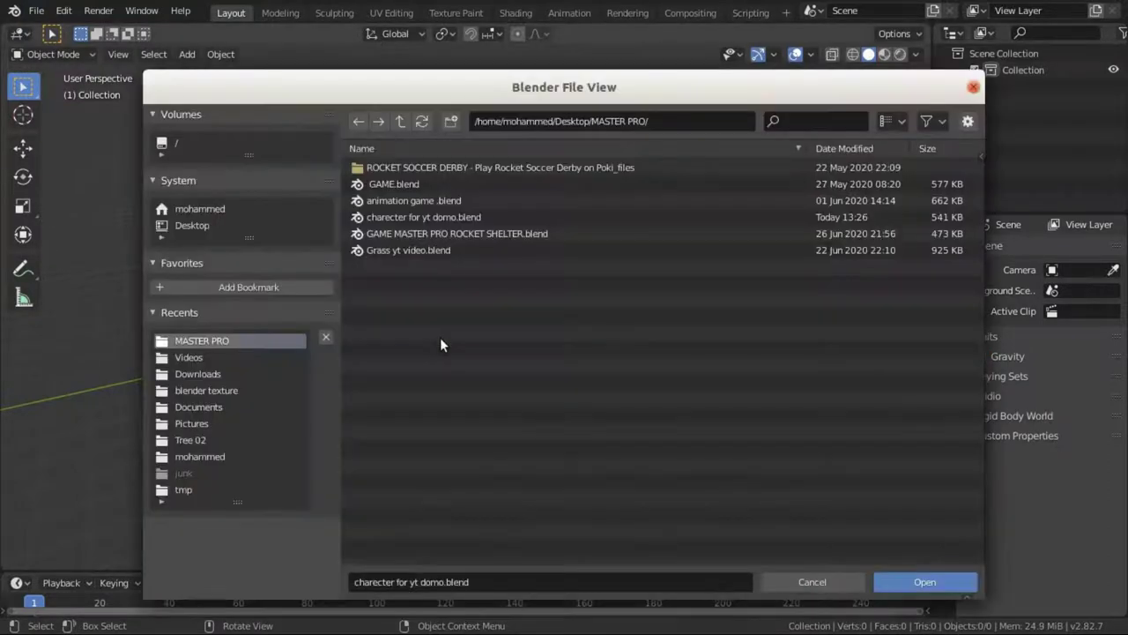
{"action": "left_click", "coordinate": [400, 217]}
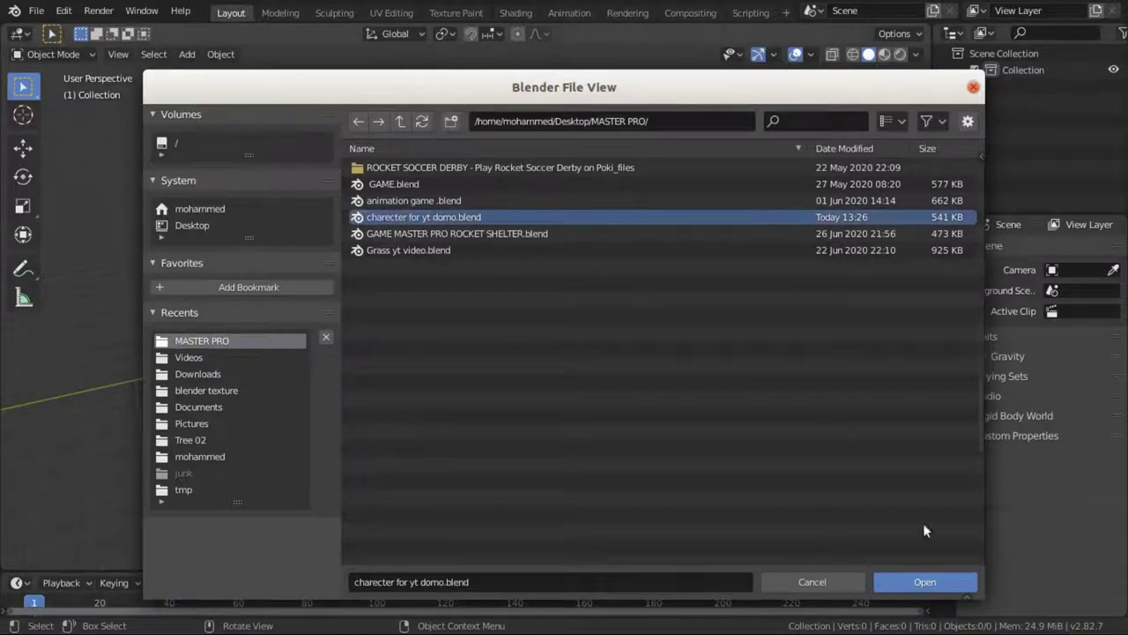
{"action": "left_click", "coordinate": [922, 585]}
{"action": "middle_click_drag", "start_coordinate": [742, 357], "coordinate": [245, 379]}
{"action": "middle_click_drag", "start_coordinate": [452, 385], "coordinate": [663, 315]}
{"action": "scroll", "coordinate": [592, 349], "scroll_direction": "up", "scroll_amount": 3}
{"action": "scroll", "coordinate": [663, 315], "scroll_direction": "up", "scroll_amount": 2}
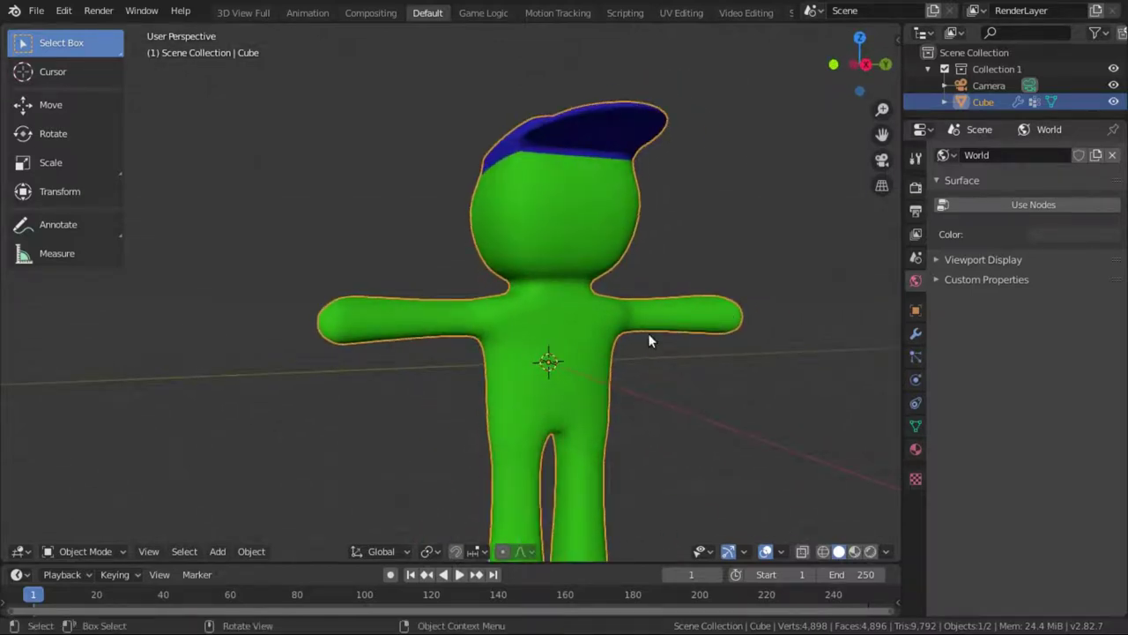
{"action": "scroll", "coordinate": [646, 338], "scroll_direction": "down", "scroll_amount": 1}
{"action": "scroll", "coordinate": [643, 350], "scroll_direction": "down", "scroll_amount": 1}
{"action": "middle_click_drag", "start_coordinate": [643, 351], "coordinate": [441, 334]}
{"action": "scroll", "coordinate": [357, 411], "scroll_direction": "up", "scroll_amount": 4}
{"action": "scroll", "coordinate": [357, 412], "scroll_direction": "down", "scroll_amount": 6}
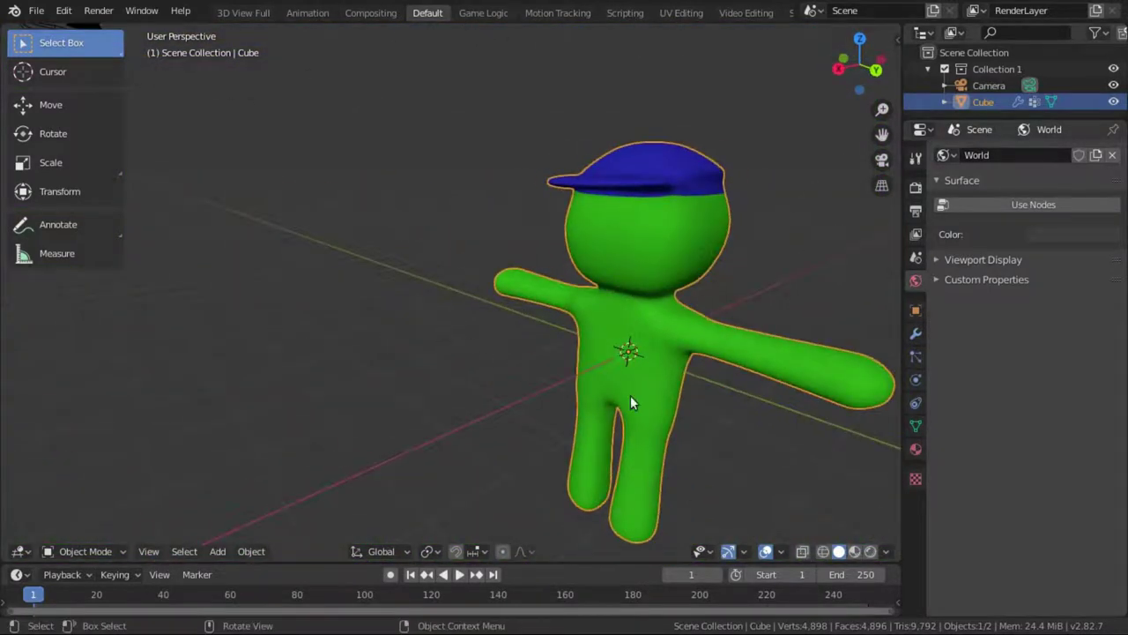
{"action": "left_click", "coordinate": [916, 449]}
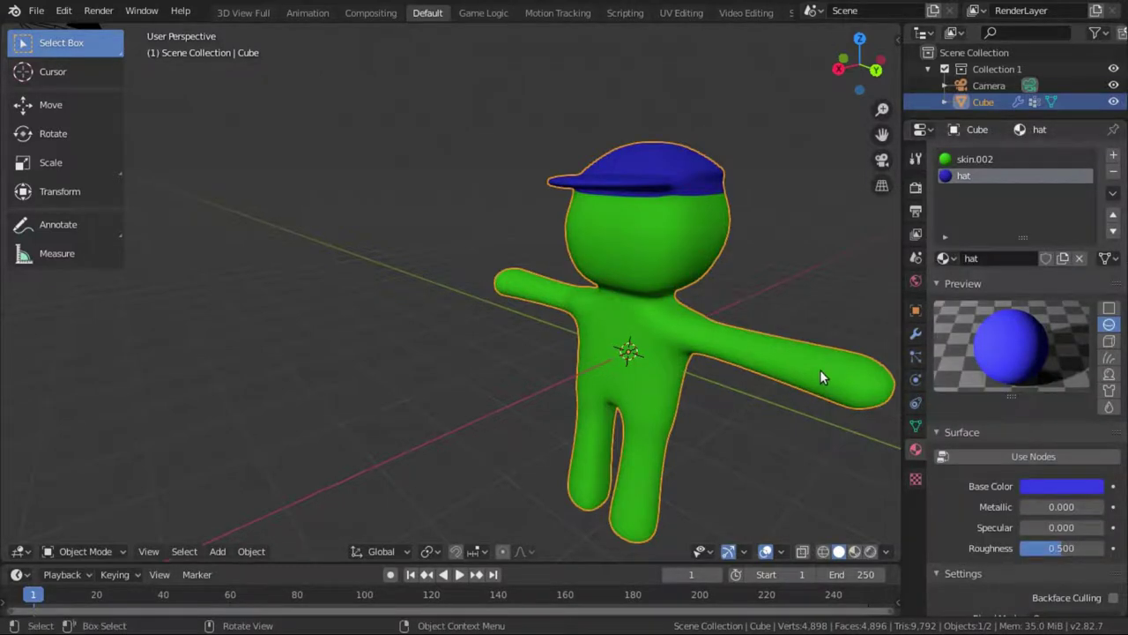
{"action": "middle_click_drag", "start_coordinate": [610, 292], "coordinate": [33, 305]}
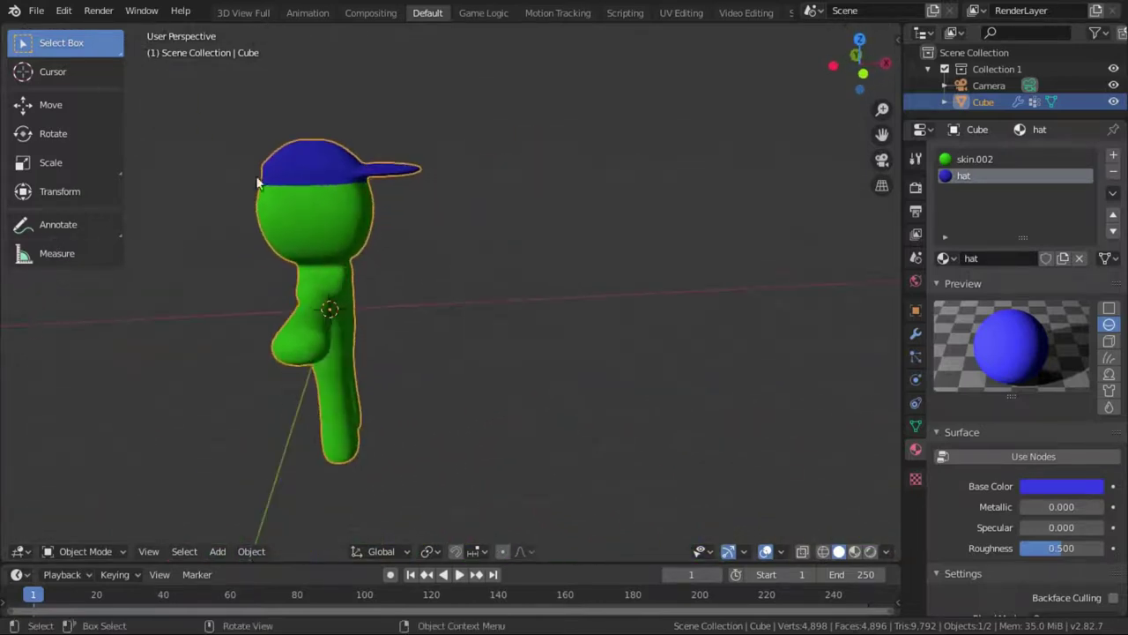
{"action": "left_click", "coordinate": [915, 188]}
{"action": "middle_click_drag", "start_coordinate": [590, 249], "coordinate": [461, 239]}
{"action": "scroll", "coordinate": [263, 212], "scroll_direction": "up", "scroll_amount": 3}
{"action": "scroll", "coordinate": [232, 208], "scroll_direction": "down", "scroll_amount": 4}
{"action": "scroll", "coordinate": [101, 237], "scroll_direction": "down", "scroll_amount": 4}
{"action": "key", "text": "KP_0"}
{"action": "key", "text": "KP_0"}
{"action": "scroll", "coordinate": [528, 296], "scroll_direction": "up", "scroll_amount": 4}
{"action": "middle_click_drag", "start_coordinate": [528, 296], "coordinate": [571, 259]}
{"action": "middle_click_drag", "start_coordinate": [581, 367], "coordinate": [575, 354]}
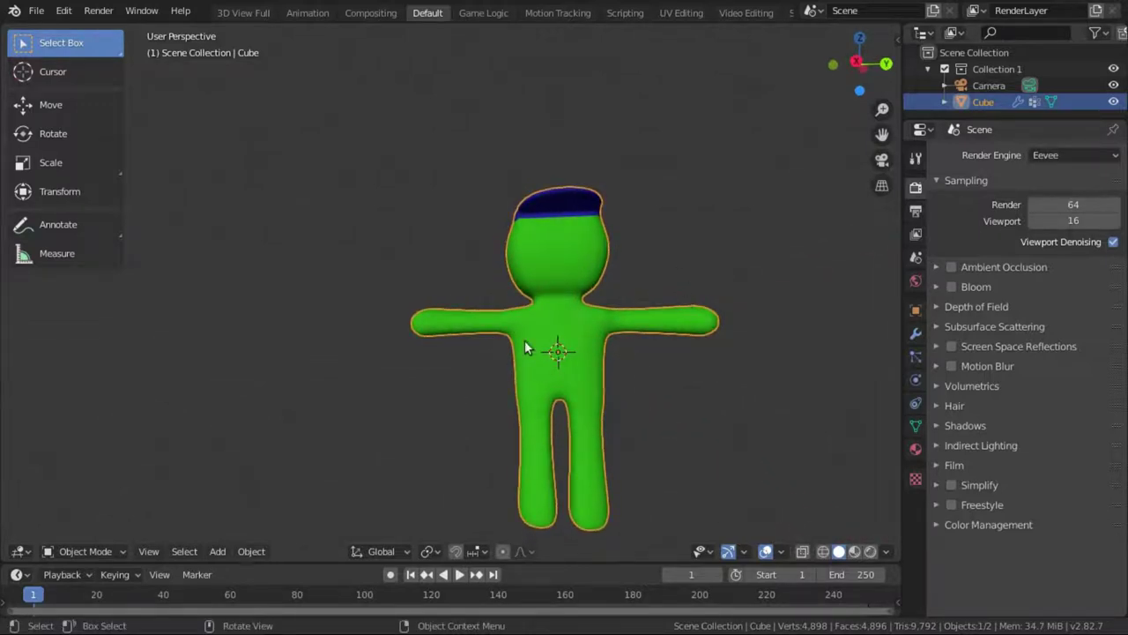
{"action": "middle_click_drag", "start_coordinate": [620, 230], "coordinate": [614, 230]}
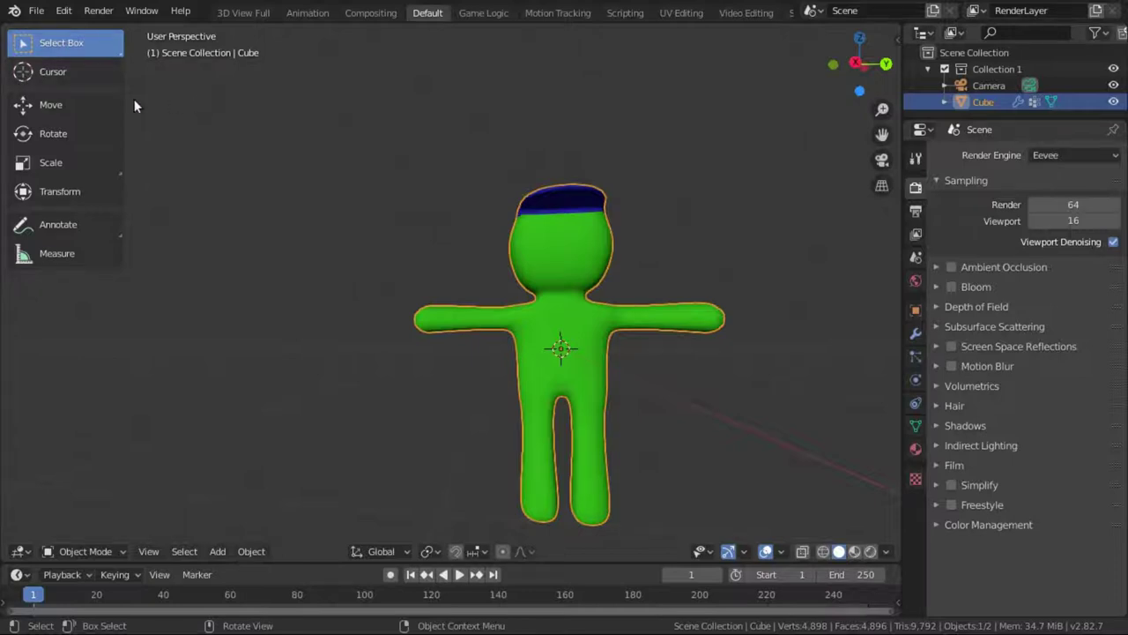
- Place the 3D cursor at the character's hips and add an armature there
{"action": "left_click", "coordinate": [73, 77]}
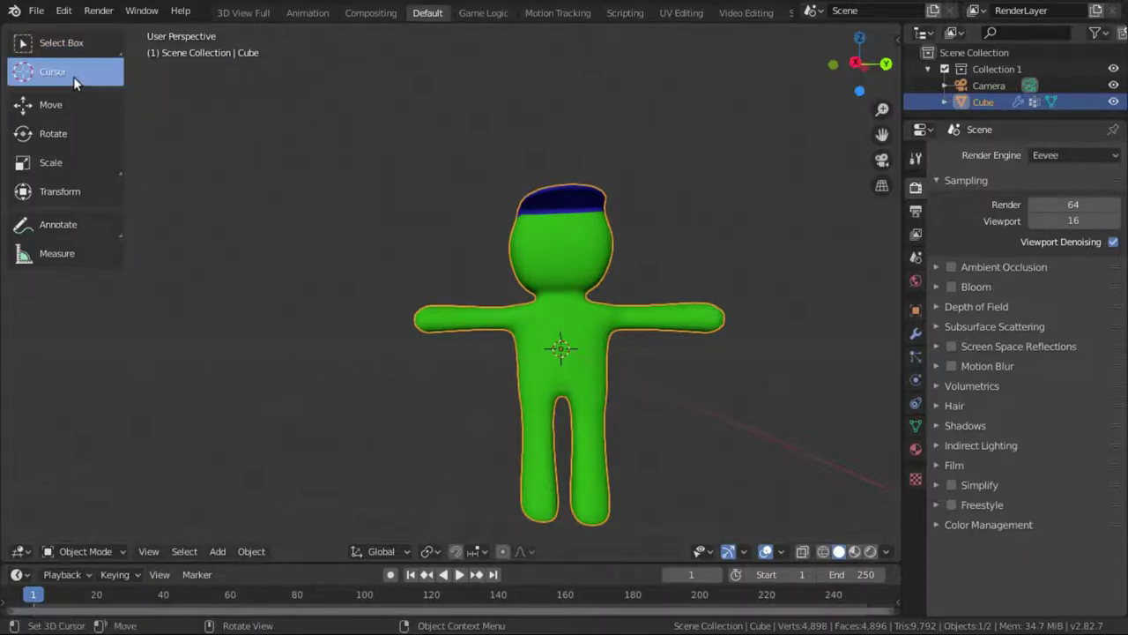
{"action": "left_click", "coordinate": [561, 380]}
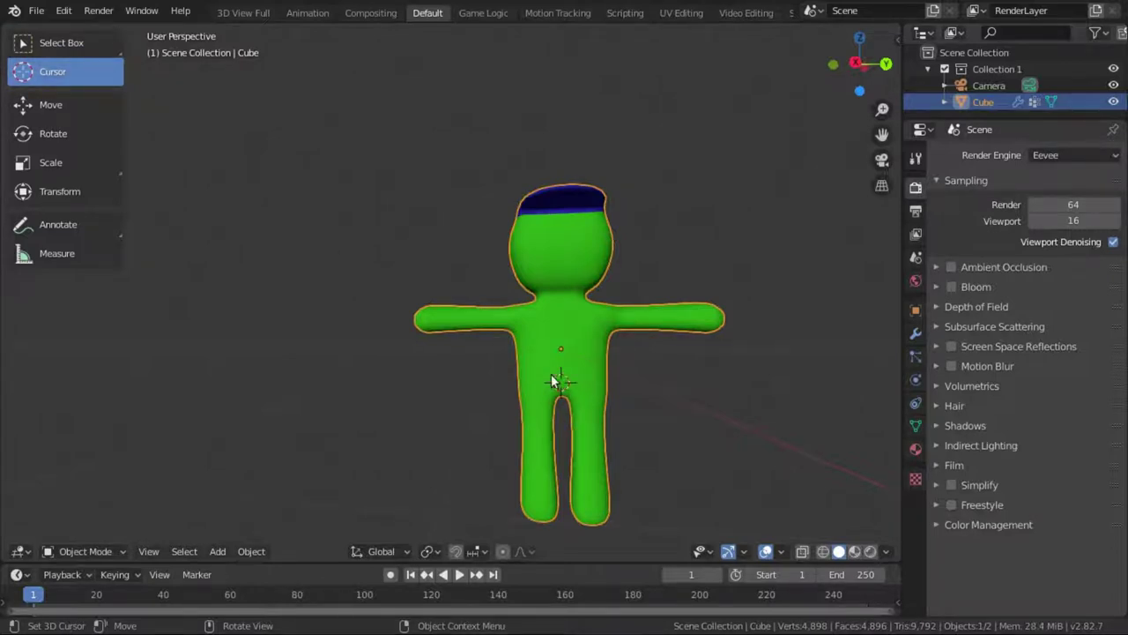
{"action": "key", "text": "shift"}
{"action": "key", "text": "shift+a"}
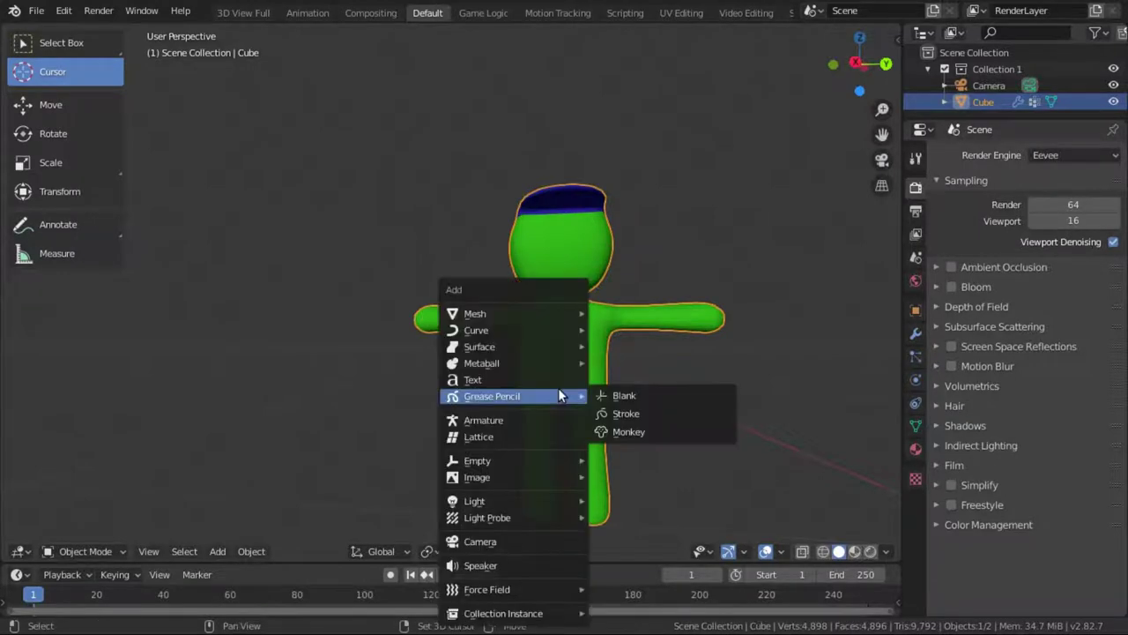
{"action": "left_click", "coordinate": [505, 422]}
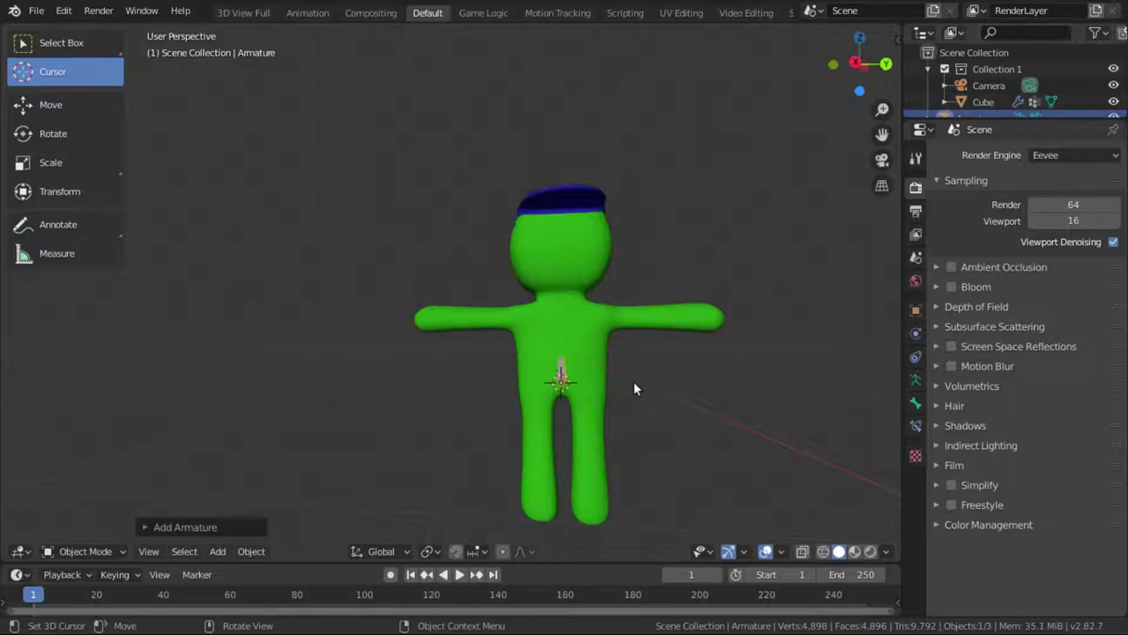
{"action": "middle_click_drag", "start_coordinate": [625, 373], "coordinate": [605, 455]}
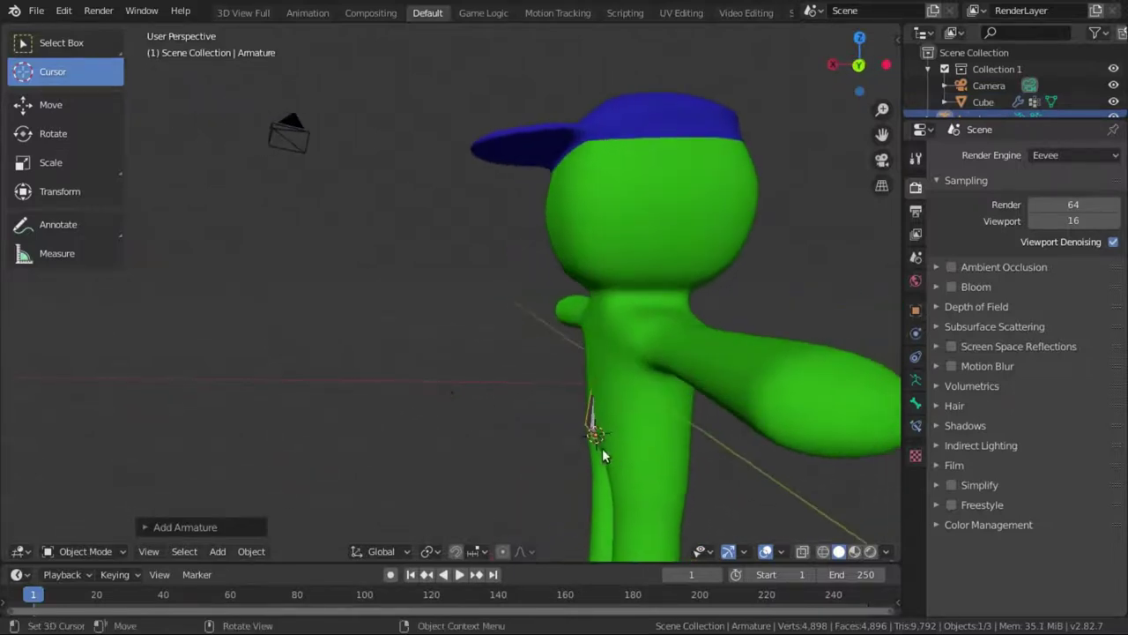
- Shift the armature sideways along X to centre it in the body
{"action": "left_click", "coordinate": [56, 96]}
{"action": "left_click_drag", "start_coordinate": [517, 431], "coordinate": [543, 436]}
{"action": "middle_click_drag", "start_coordinate": [763, 390], "coordinate": [862, 400]}
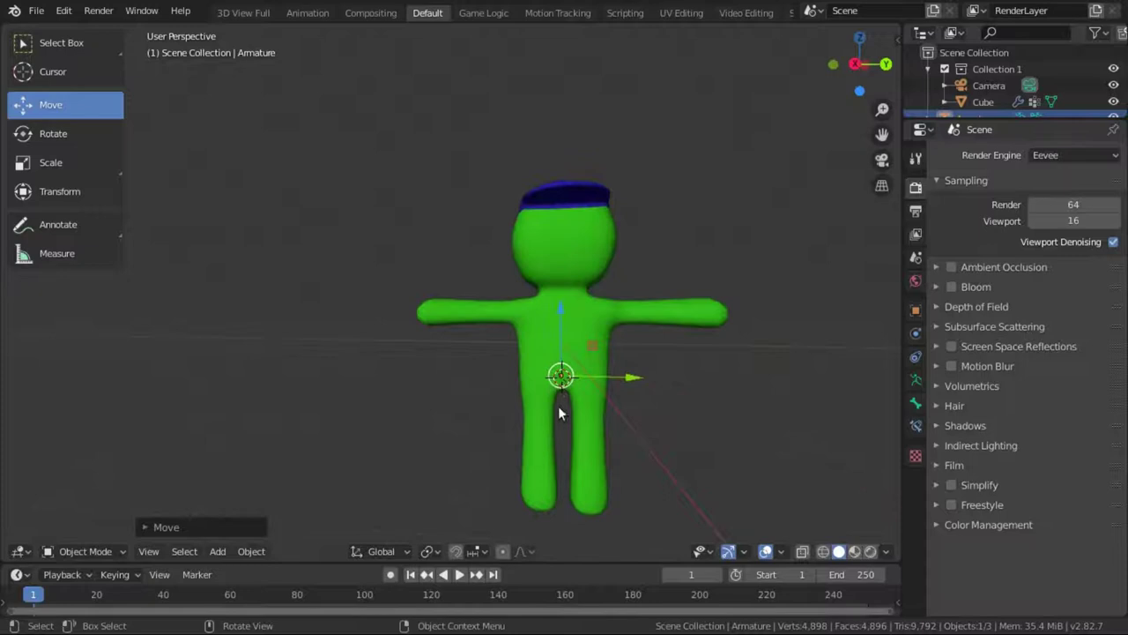
- Enable In Front in the armature's Viewport Display so the bone shows through the mesh
{"action": "left_click", "coordinate": [917, 403]}
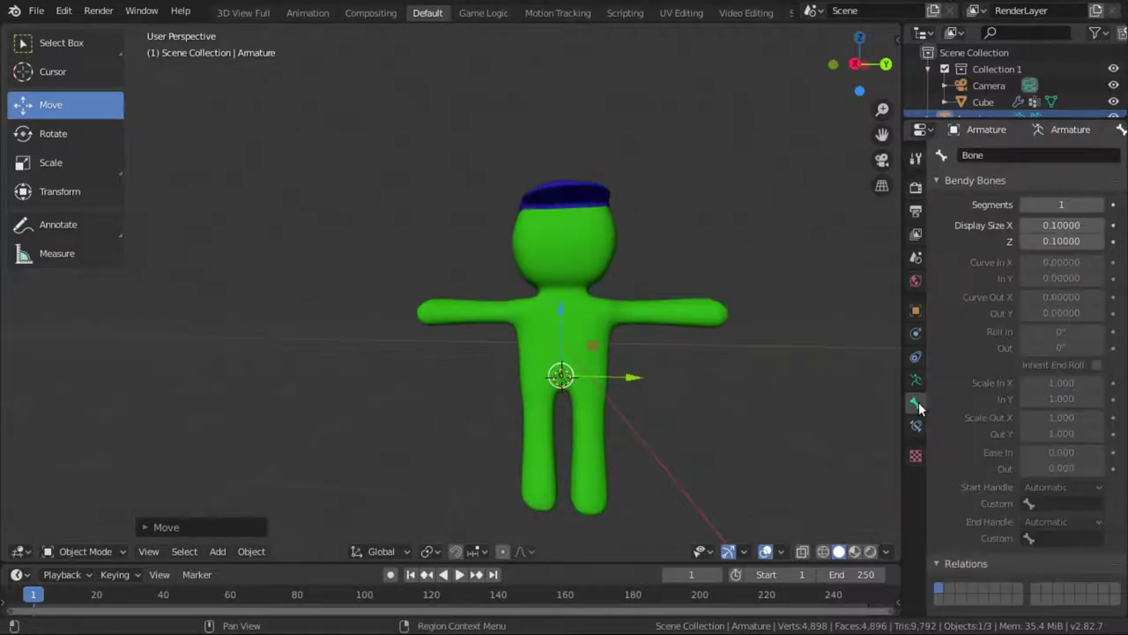
{"action": "left_click", "coordinate": [915, 426]}
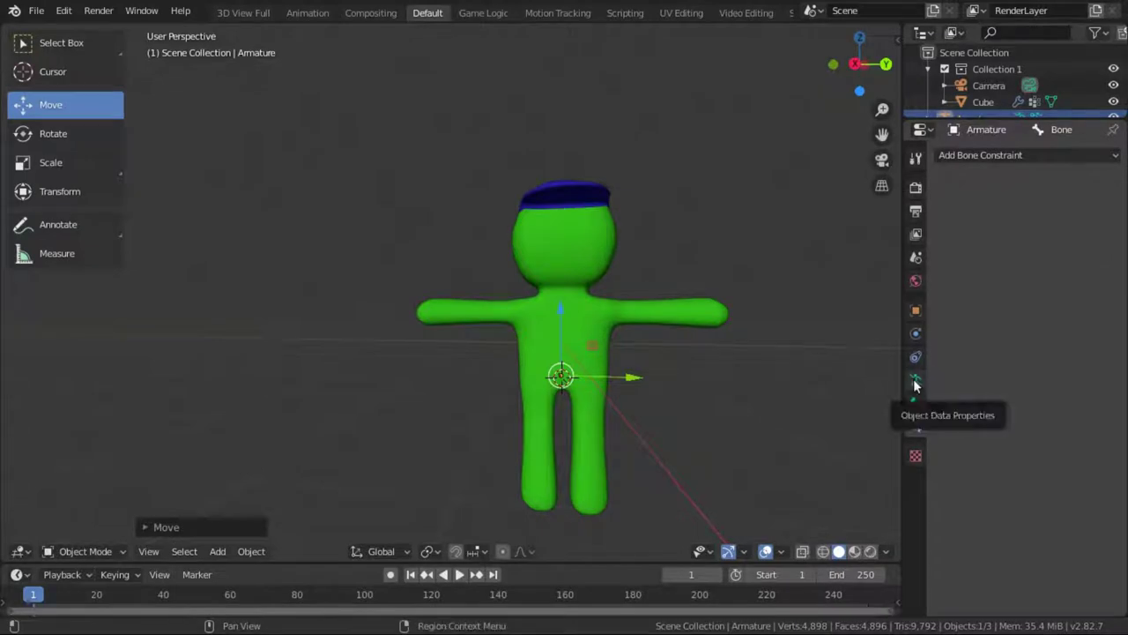
{"action": "left_click", "coordinate": [914, 381]}
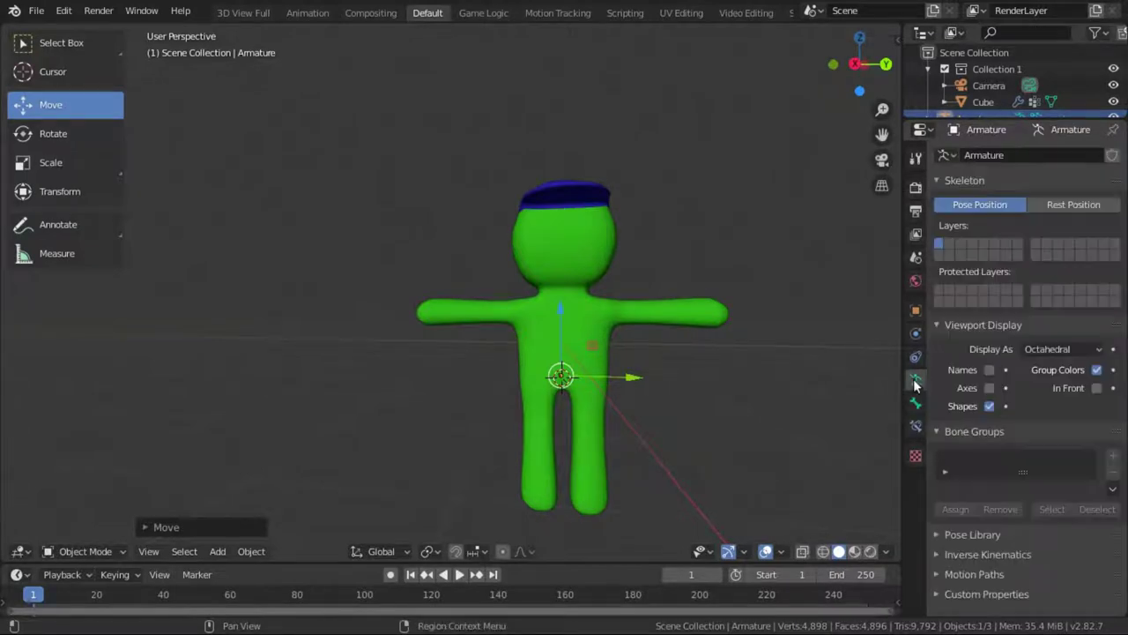
{"action": "left_click", "coordinate": [1096, 388]}
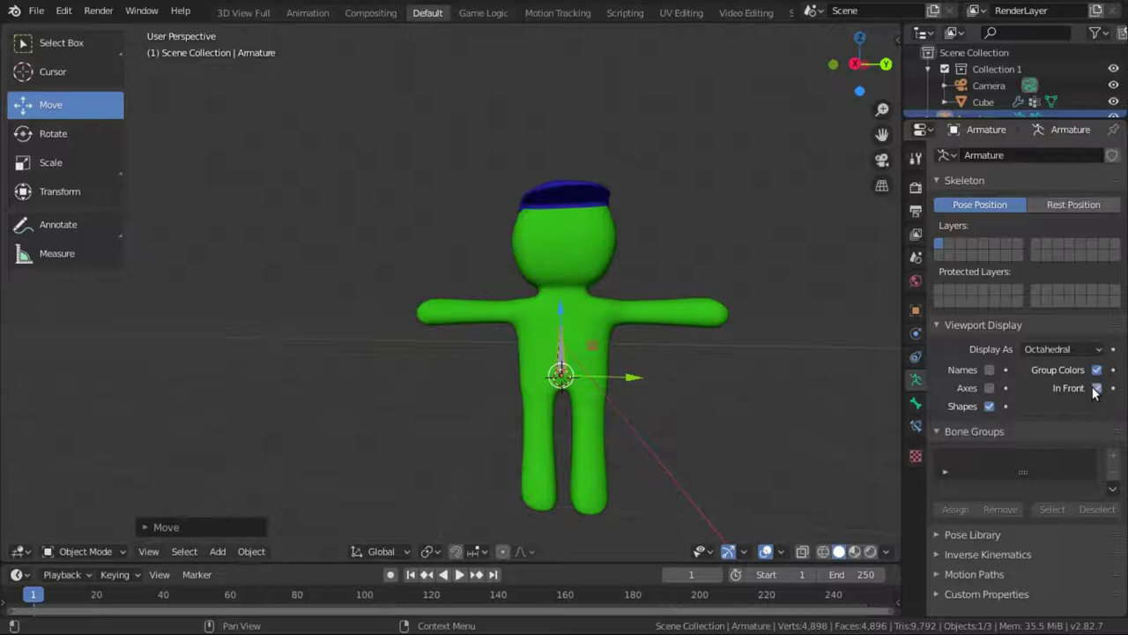
{"action": "mouse_move", "coordinate": [417, 419]}
{"action": "middle_mouse_down"}
{"action": "mouse_move", "coordinate": [632, 395]}
{"action": "mouse_move", "coordinate": [476, 403]}
{"action": "middle_mouse_up"}
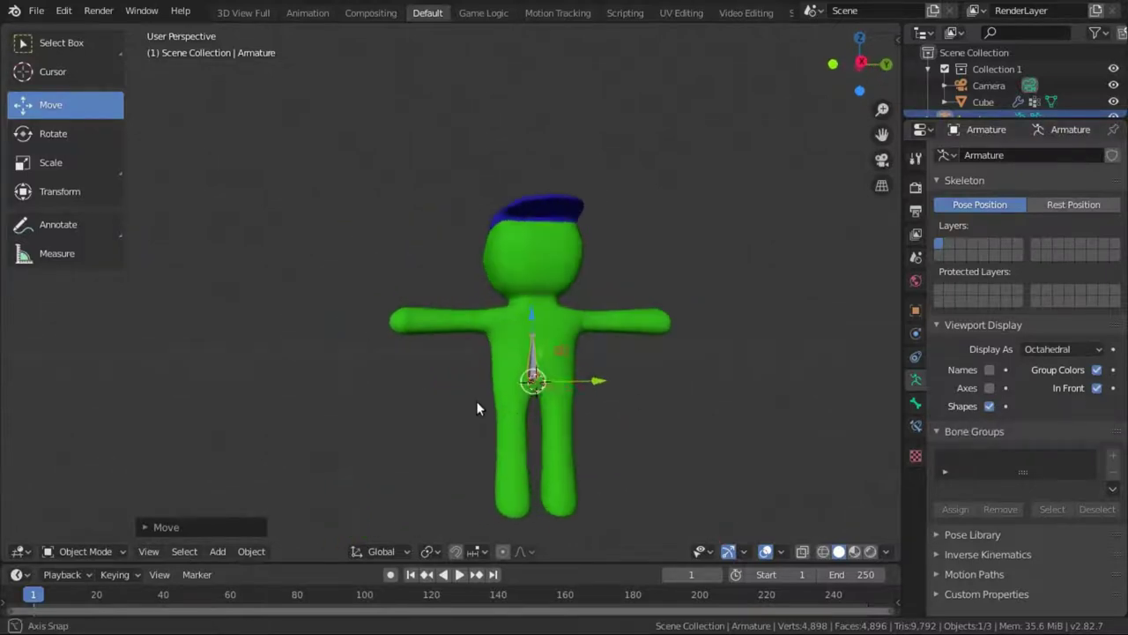
{"action": "scroll", "coordinate": [497, 398], "scroll_direction": "up", "scroll_amount": 4}
{"action": "scroll", "coordinate": [485, 406], "scroll_direction": "down", "scroll_amount": 2}
- Move the armature along Y to centre it front-to-back, checking in Right Orthographic view
{"action": "key", "text": "g"}
{"action": "key", "text": "Escape"}
{"action": "scroll", "coordinate": [631, 424], "scroll_direction": "down", "scroll_amount": 1}
{"action": "left_click_drag", "start_coordinate": [619, 418], "coordinate": [622, 421]}
{"action": "left_click", "coordinate": [864, 67]}
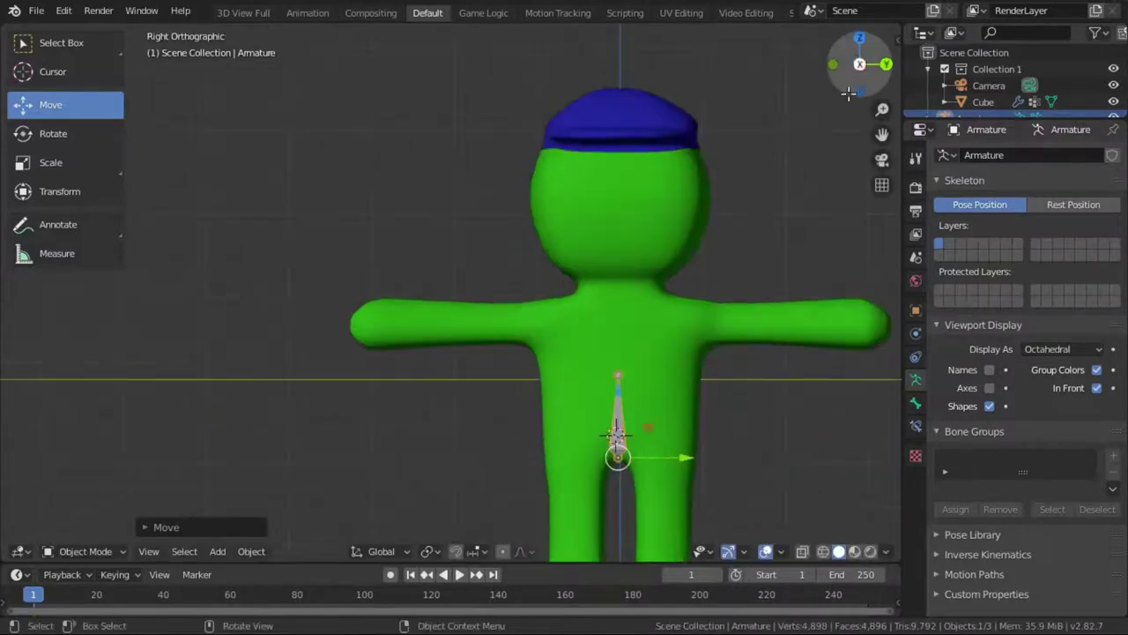
{"action": "scroll", "coordinate": [519, 392], "scroll_direction": "up", "scroll_amount": 3}
{"action": "middle_click_drag", "start_coordinate": [520, 392], "coordinate": [617, 392]}
{"action": "left_click", "coordinate": [862, 62]}
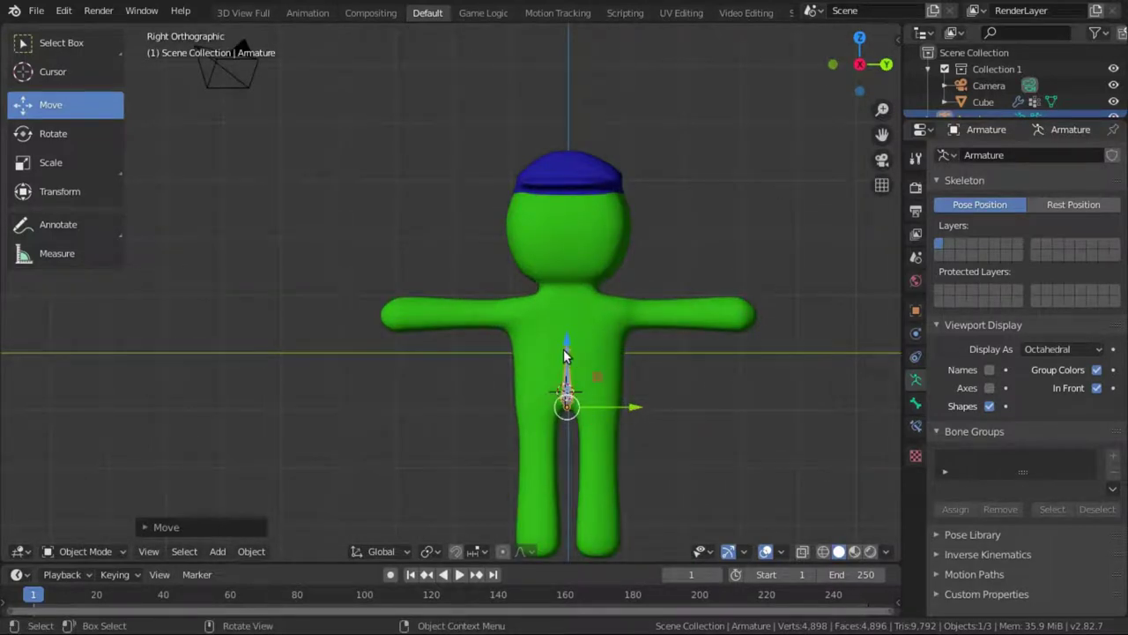
{"action": "key", "text": "Tab"}
{"action": "key", "text": "Tab"}
- Switch the armature into Edit Mode
{"action": "left_click", "coordinate": [86, 550]}
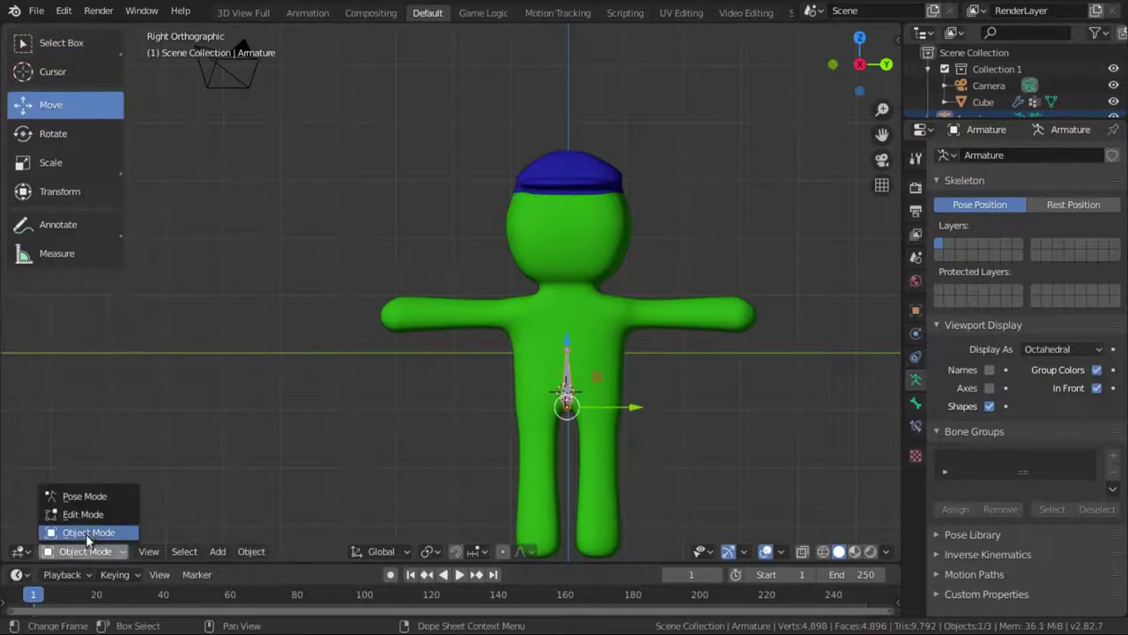
{"action": "left_click", "coordinate": [83, 513]}
{"action": "scroll", "coordinate": [641, 404], "scroll_direction": "up", "scroll_amount": 4}
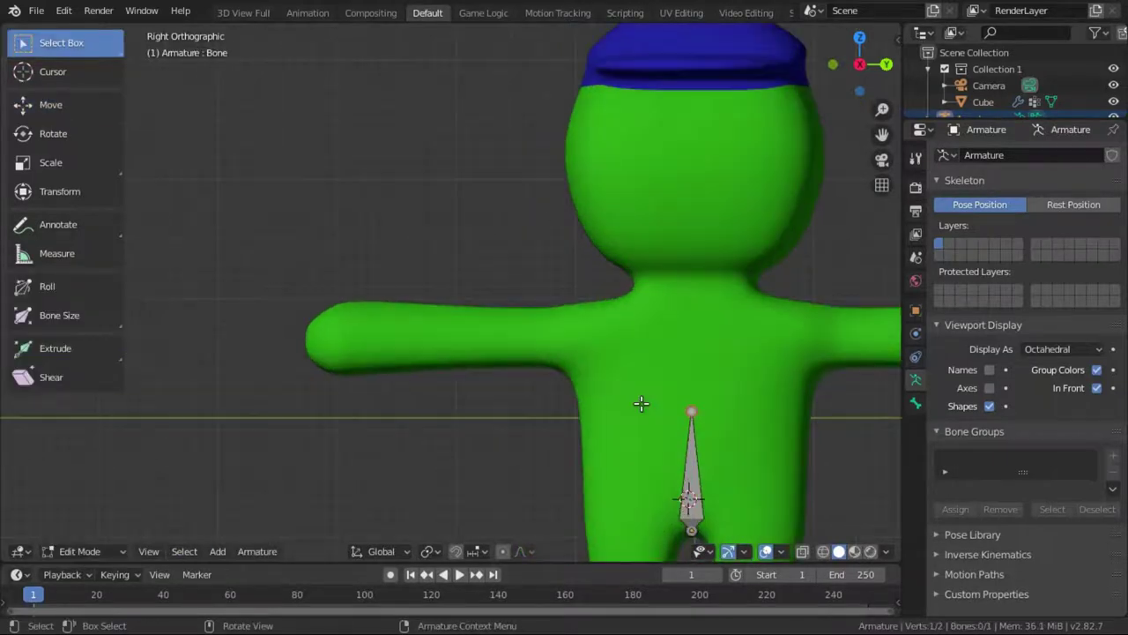
{"action": "scroll", "coordinate": [641, 404], "scroll_direction": "down", "scroll_amount": 3}
{"action": "middle_click_drag", "start_coordinate": [640, 404], "coordinate": [643, 406]}
{"action": "scroll", "coordinate": [656, 423], "scroll_direction": "up", "scroll_amount": 3}
{"action": "middle_click_drag", "start_coordinate": [669, 443], "coordinate": [690, 420]}
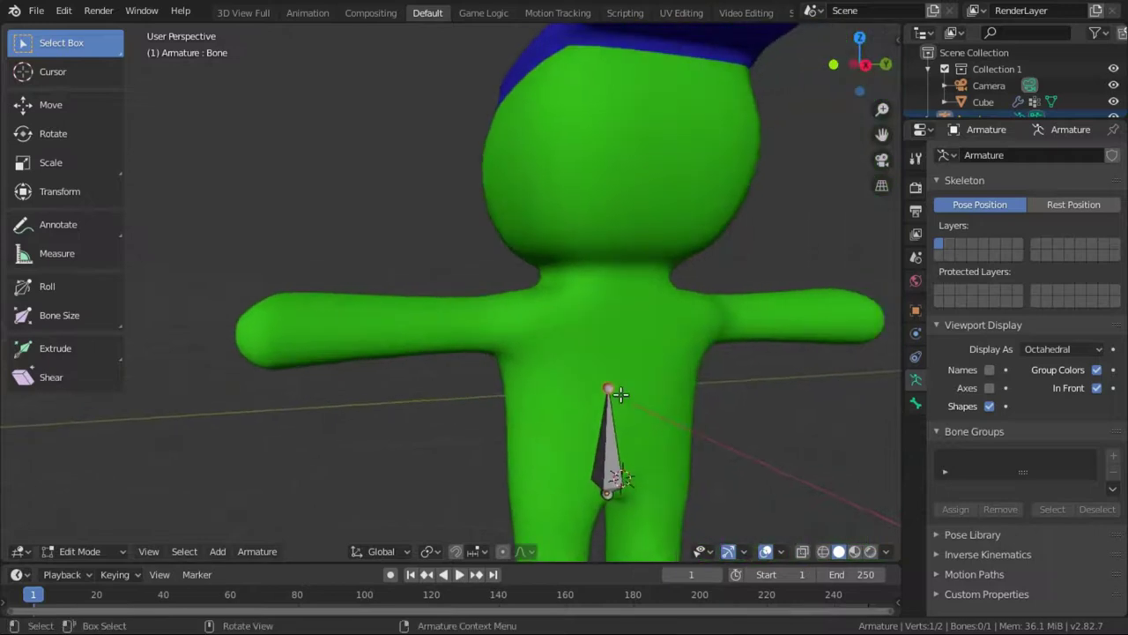
- Raise the bone's tip from the hips up to the base of the neck, checked in side view
{"action": "left_click", "coordinate": [67, 113]}
{"action": "left_click_drag", "start_coordinate": [608, 345], "coordinate": [613, 232]}
{"action": "middle_click_drag", "start_coordinate": [613, 231], "coordinate": [608, 312]}
{"action": "scroll", "coordinate": [732, 328], "scroll_direction": "down", "scroll_amount": 3}
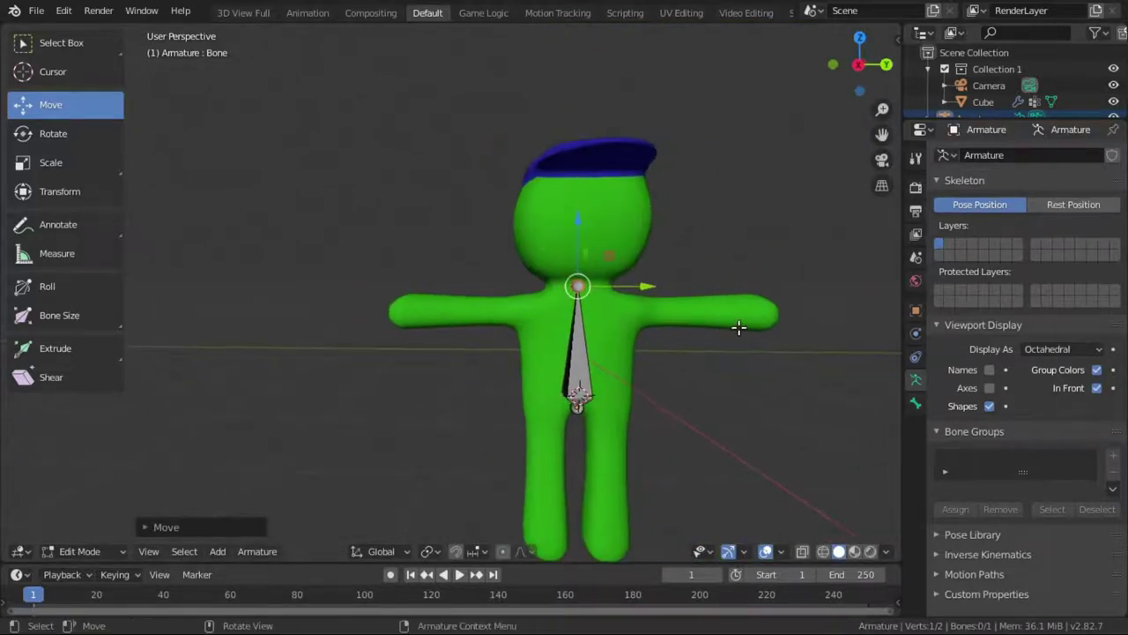
{"action": "left_click", "coordinate": [859, 63]}
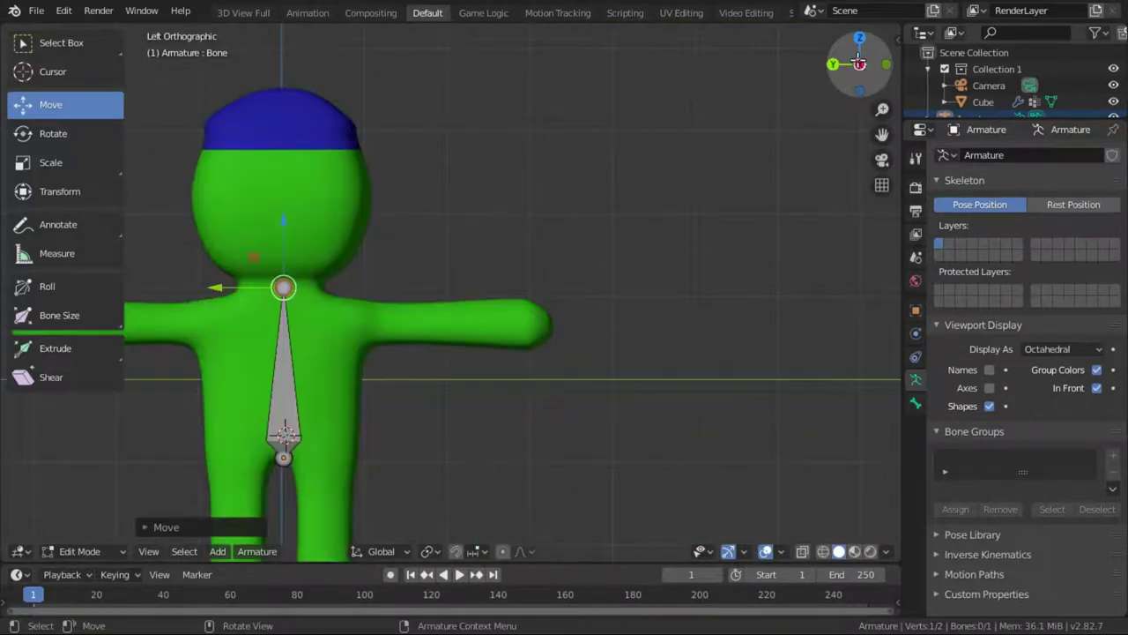
{"action": "left_click", "coordinate": [859, 64]}
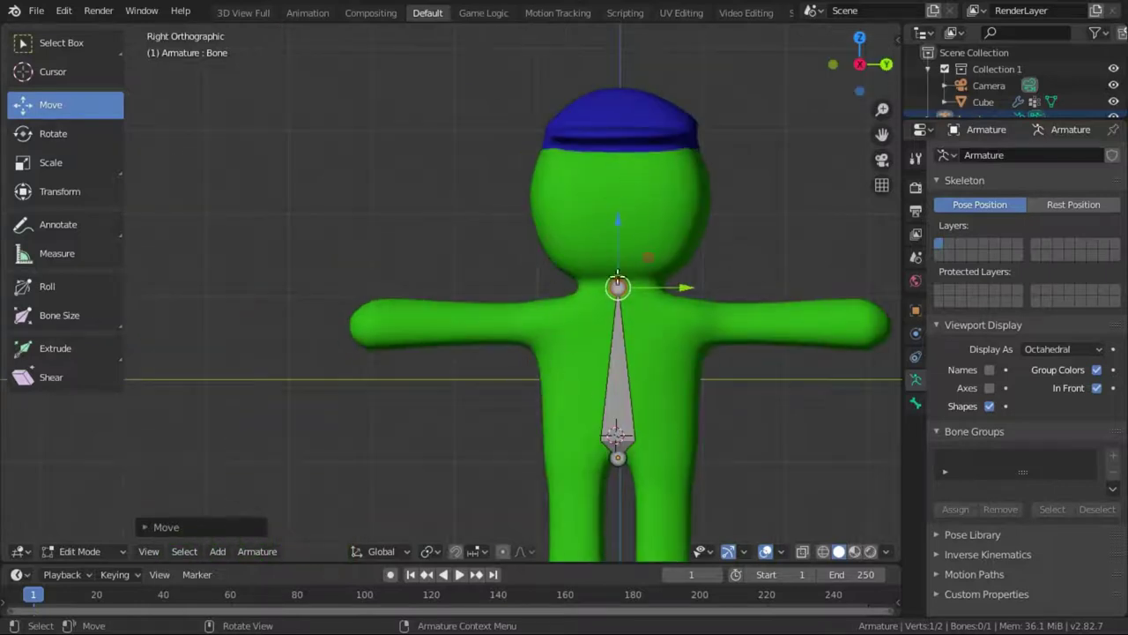
{"action": "left_click_drag", "start_coordinate": [621, 236], "coordinate": [621, 236]}
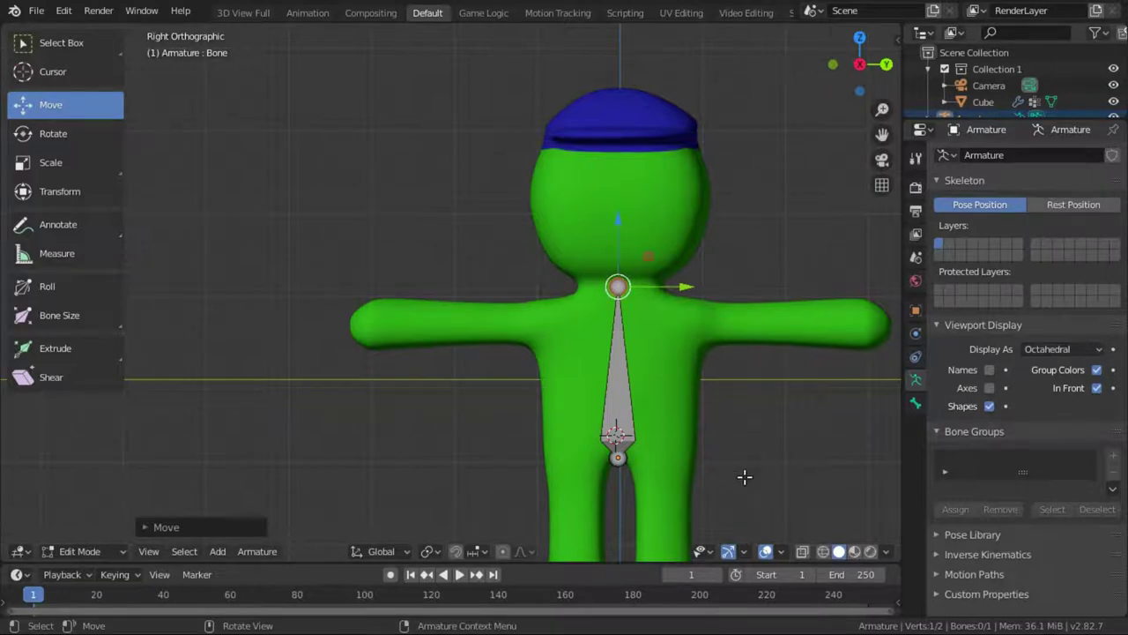
- Extrude a head bone straight up into the hat, then set the 3D cursor by the shoulder
{"action": "key", "text": "e"}
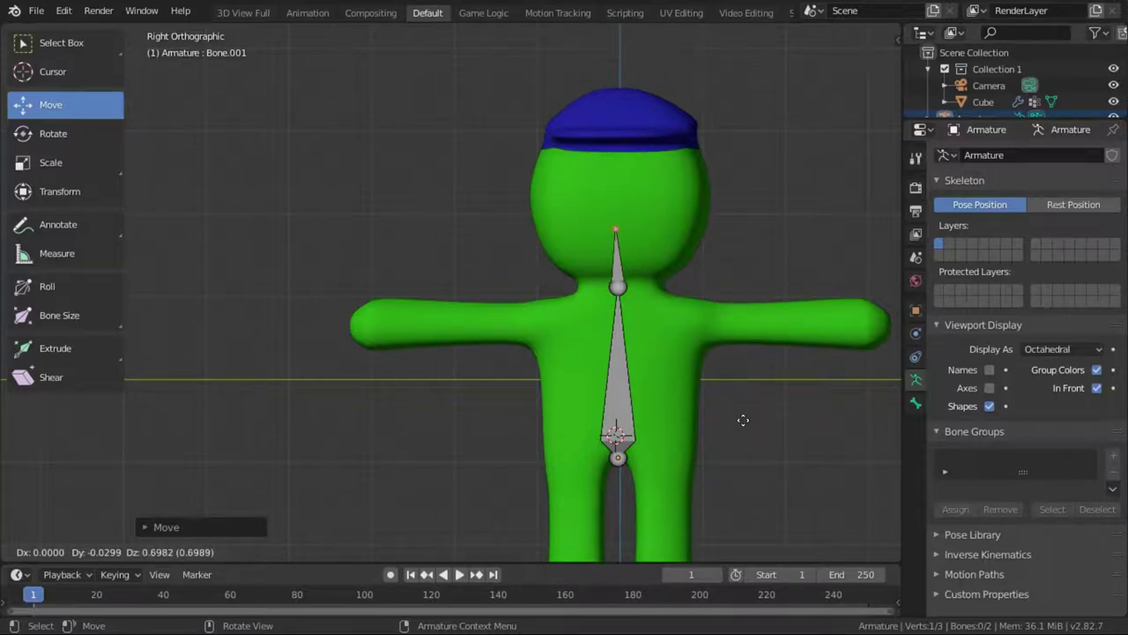
{"action": "key", "text": "z"}
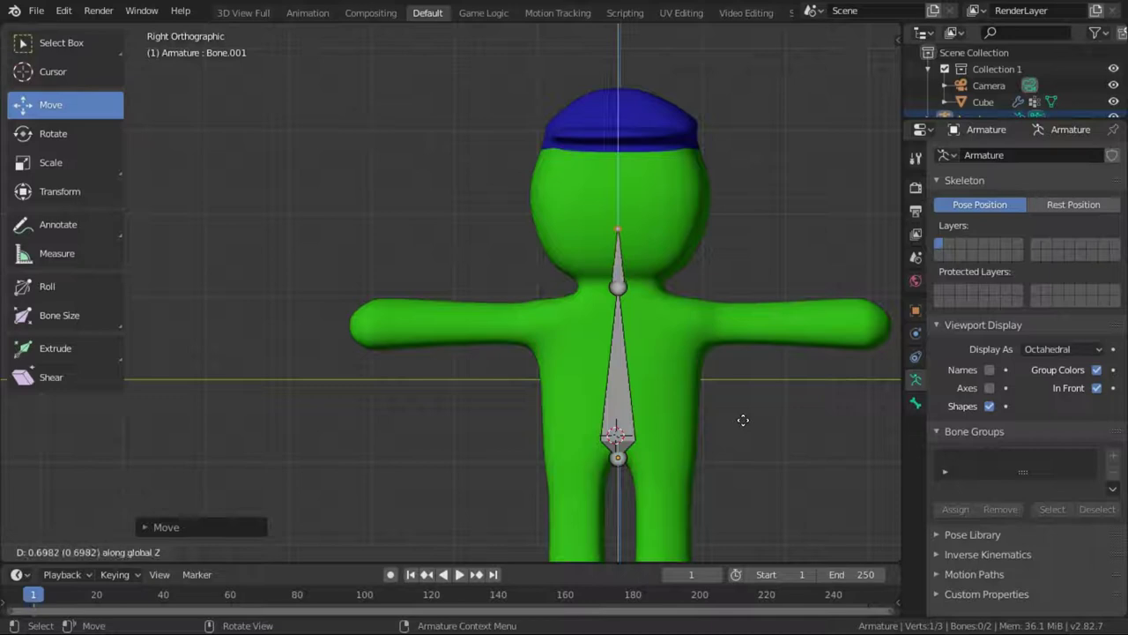
{"action": "key", "text": "x"}
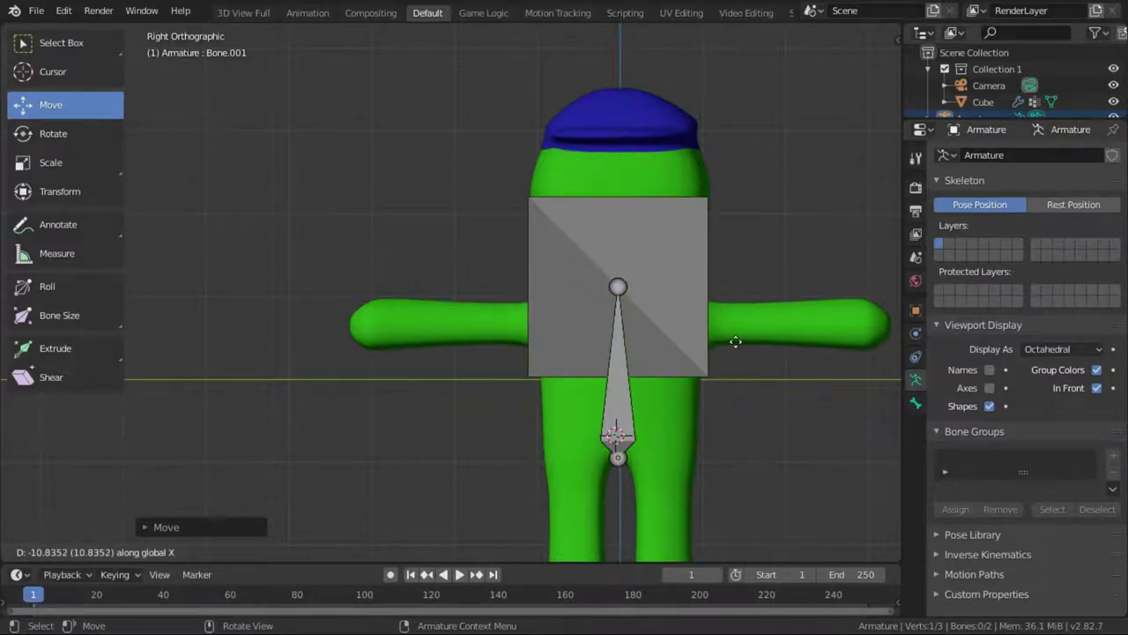
{"action": "key", "text": "y"}
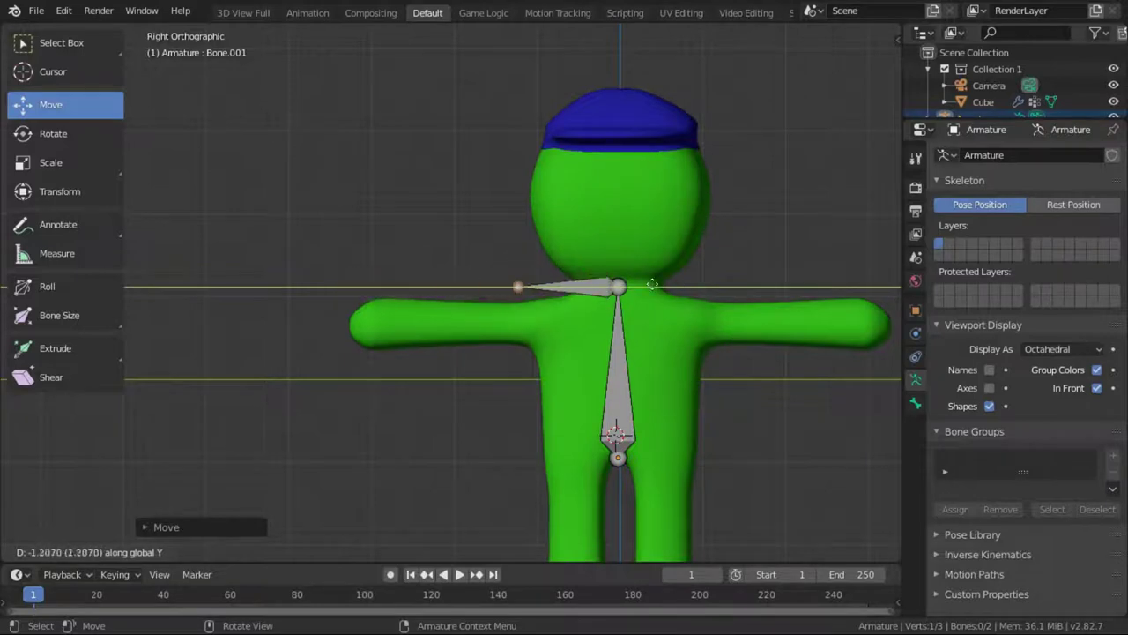
{"action": "key", "text": "z"}
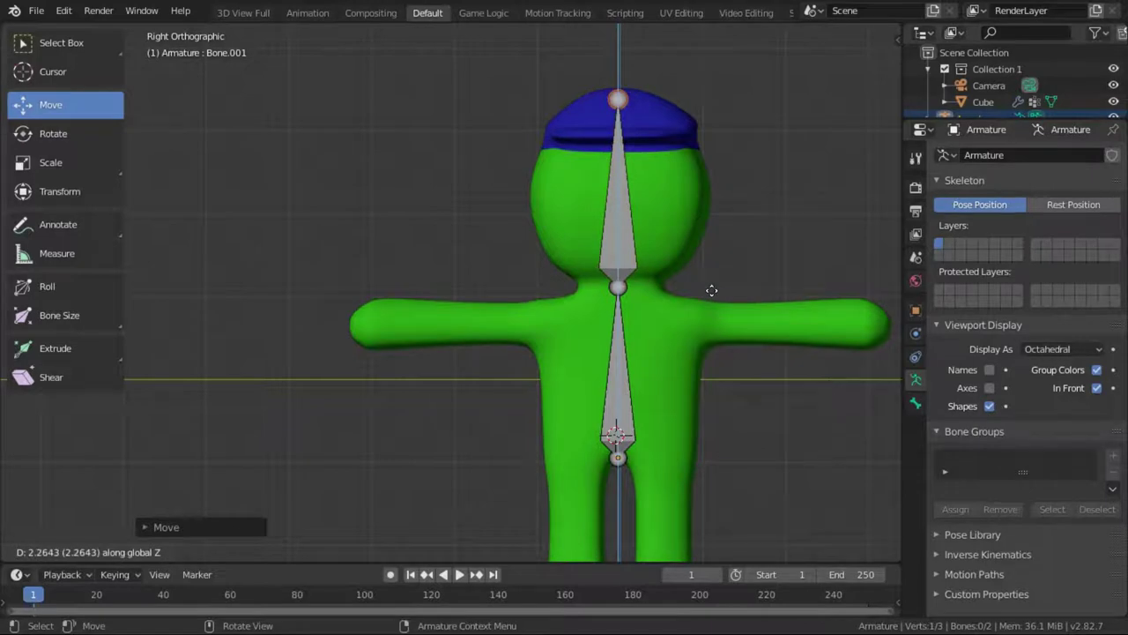
{"action": "left_click", "coordinate": [711, 288]}
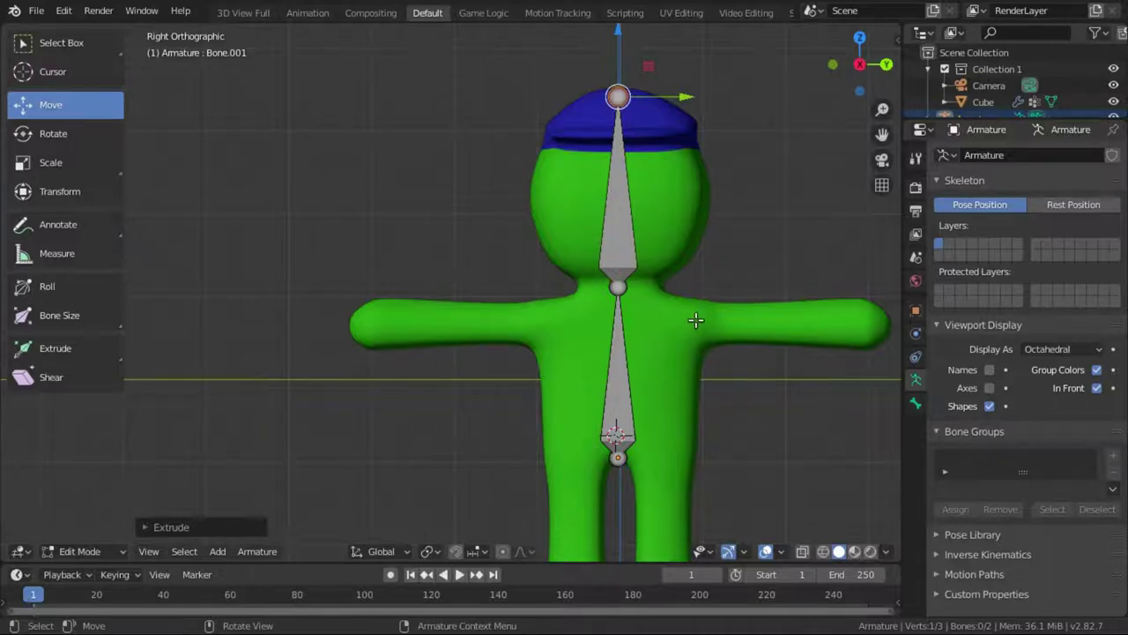
{"action": "left_click", "coordinate": [48, 74]}
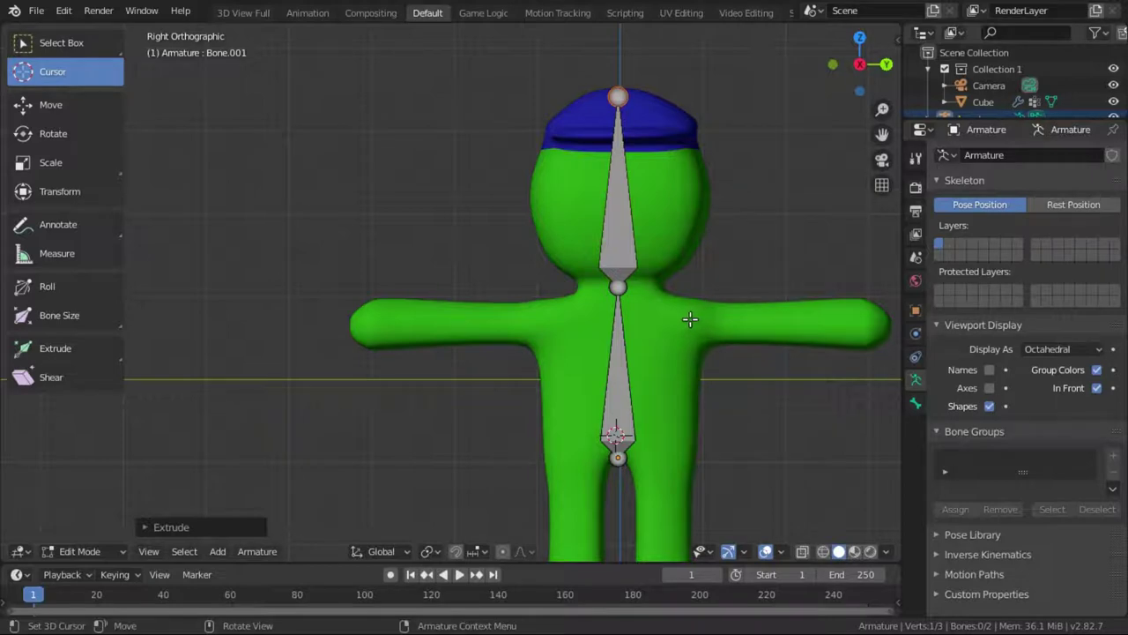
{"action": "left_click", "coordinate": [692, 317]}
- Add Bone.002 snapped to the 3D cursor and stretch it along the right arm to the hand
{"action": "left_click", "coordinate": [72, 102]}
{"action": "left_click", "coordinate": [618, 286]}
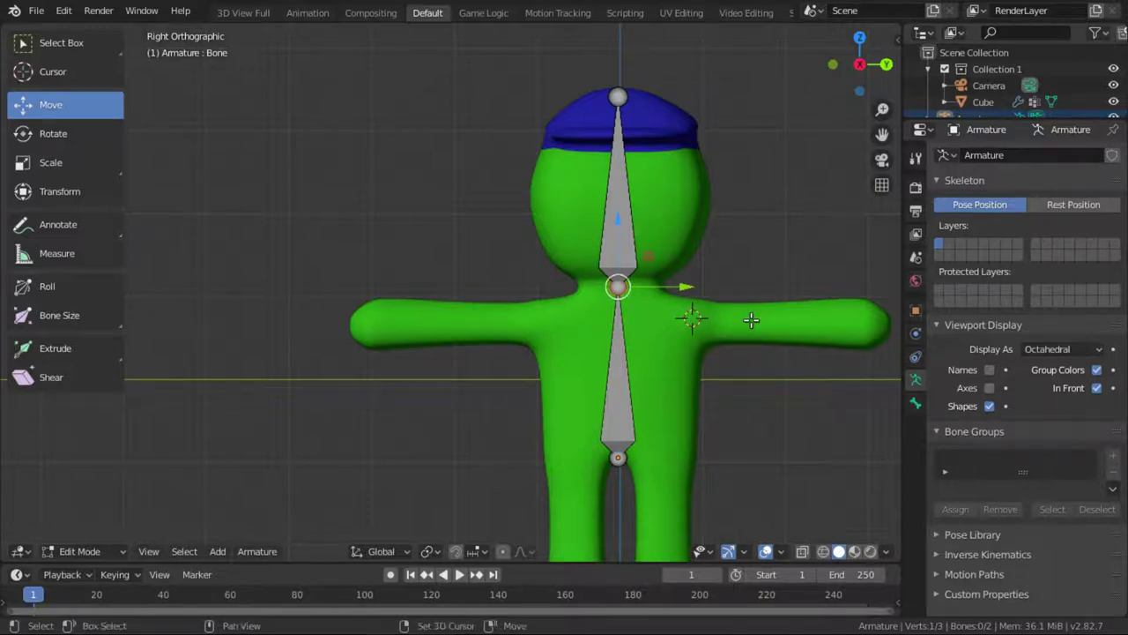
{"action": "key", "text": "shift+a"}
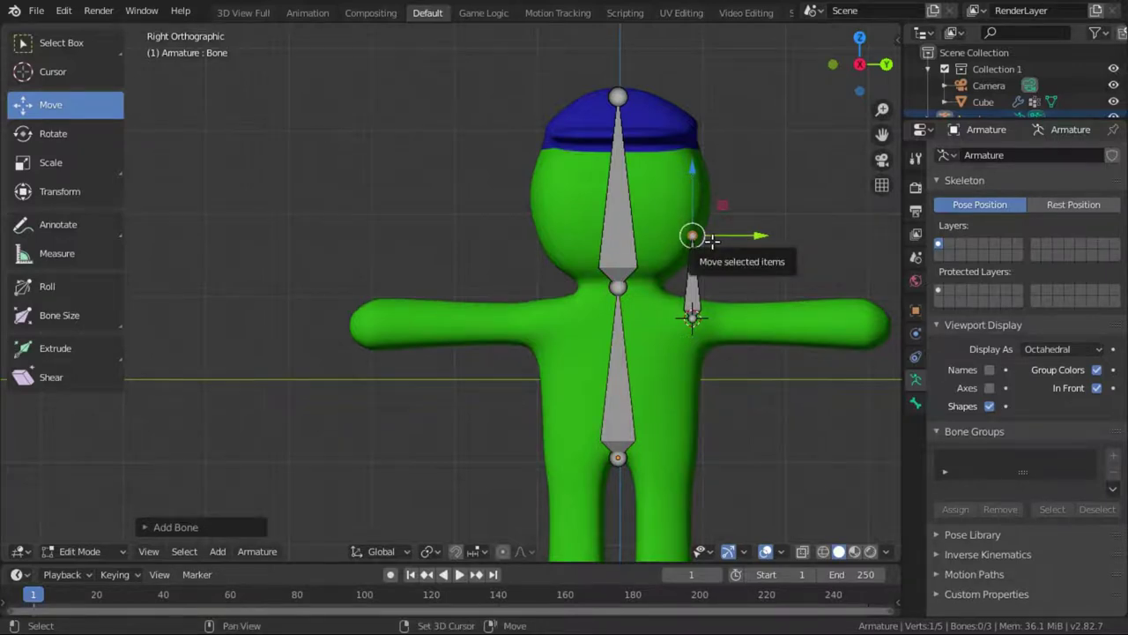
{"action": "key", "text": "shift+s"}
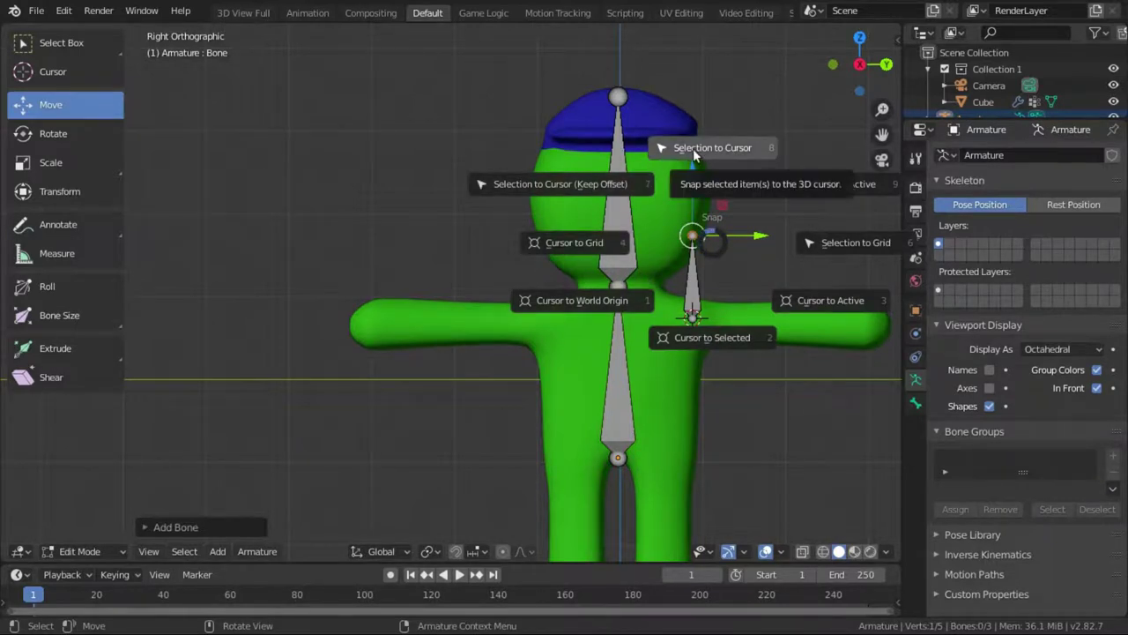
{"action": "left_click", "coordinate": [696, 152]}
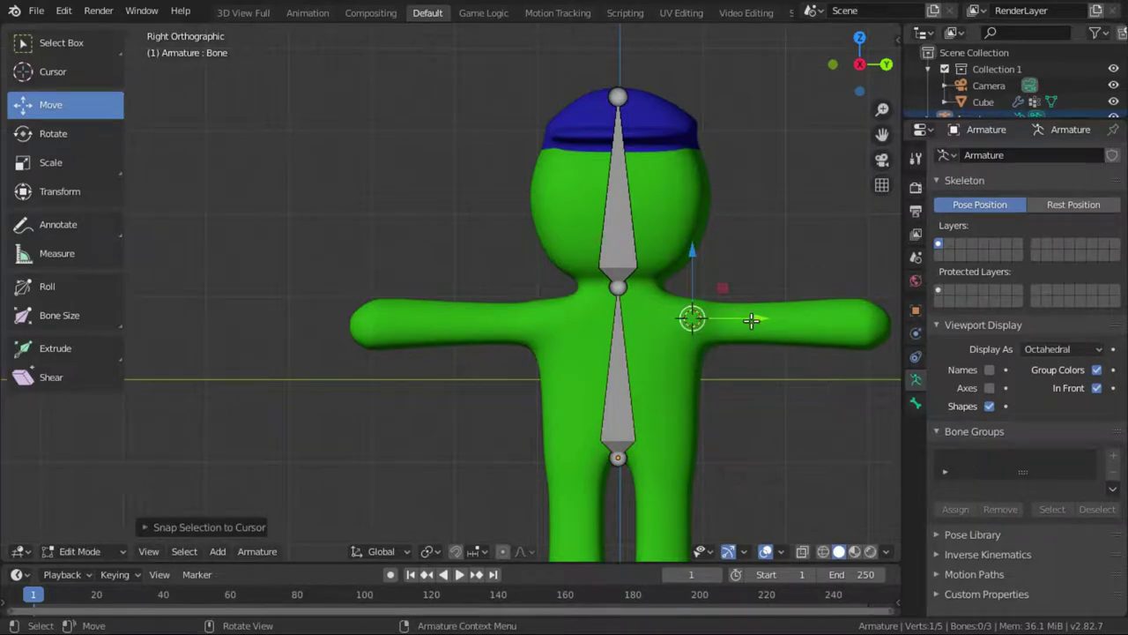
{"action": "left_click_drag", "start_coordinate": [749, 319], "coordinate": [7, 308]}
{"action": "left_click_drag", "start_coordinate": [875, 261], "coordinate": [874, 274]}
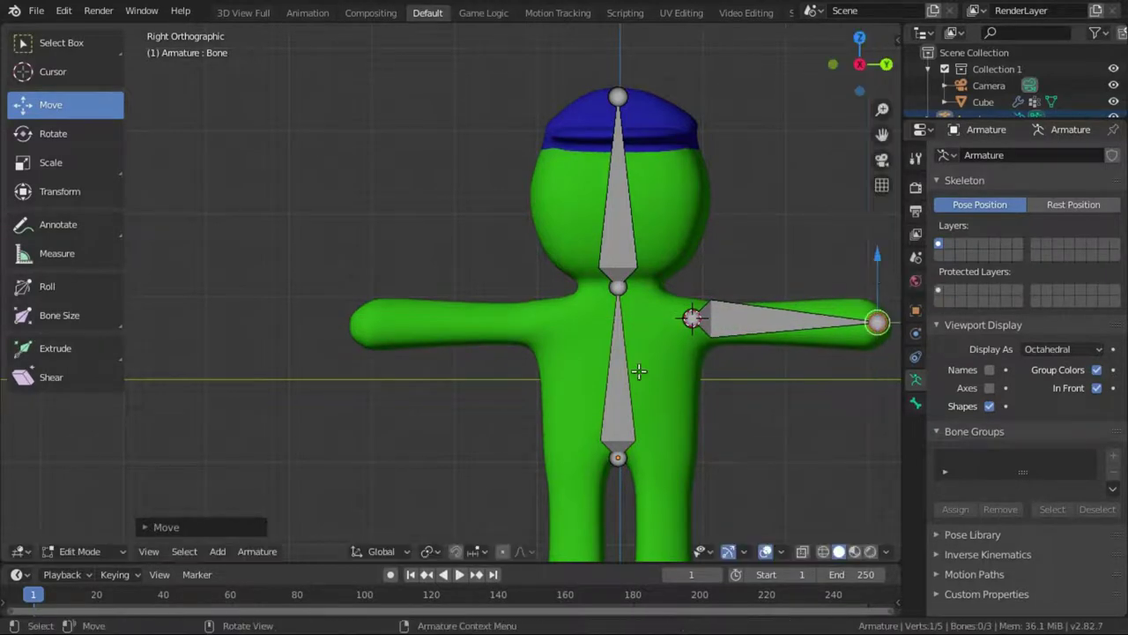
{"action": "left_click", "coordinate": [746, 322]}
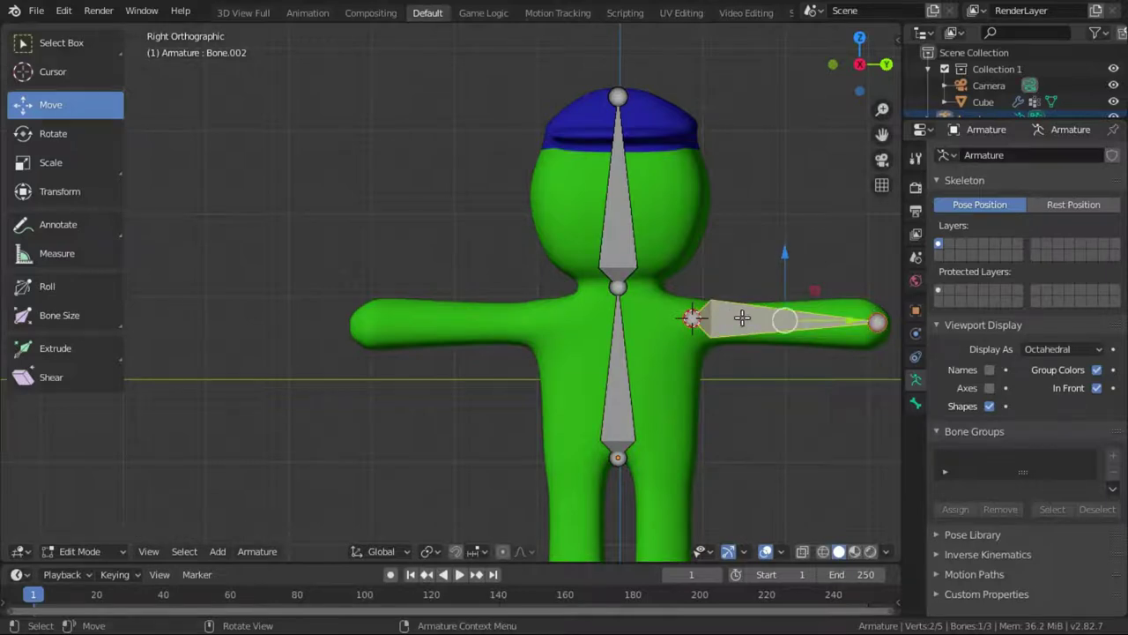
- Subdivide the arm bone into two bones
{"action": "right_click", "coordinate": [742, 317]}
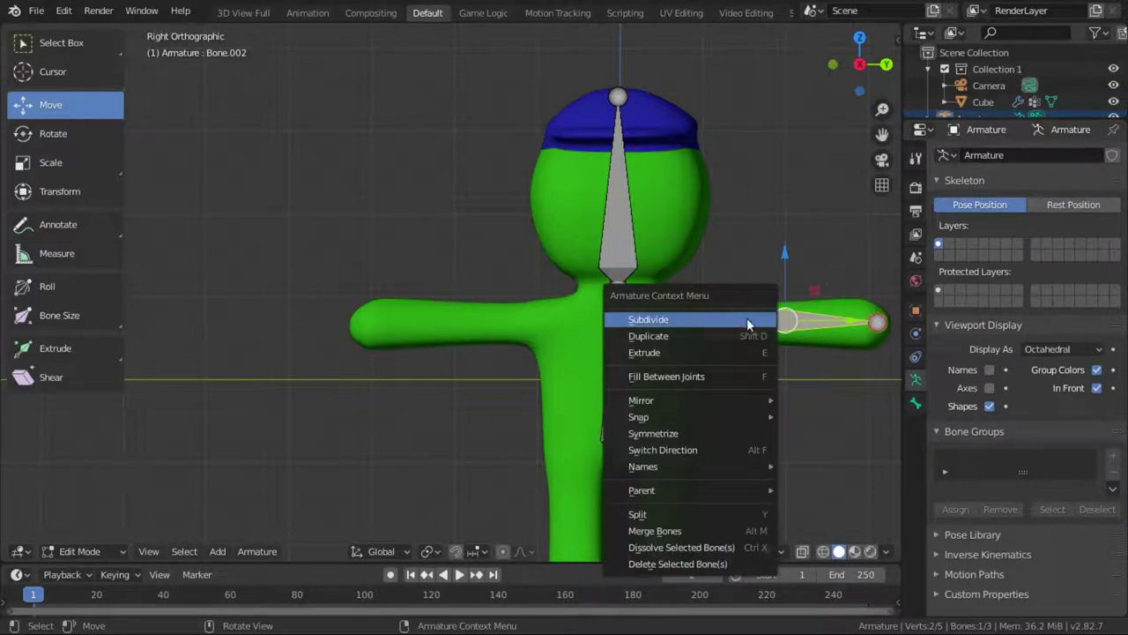
{"action": "left_click", "coordinate": [711, 318]}
{"action": "middle_click_drag", "start_coordinate": [711, 317], "coordinate": [717, 350]}
{"action": "scroll", "coordinate": [611, 334], "scroll_direction": "up", "scroll_amount": 4}
{"action": "scroll", "coordinate": [611, 334], "scroll_direction": "down", "scroll_amount": 5}
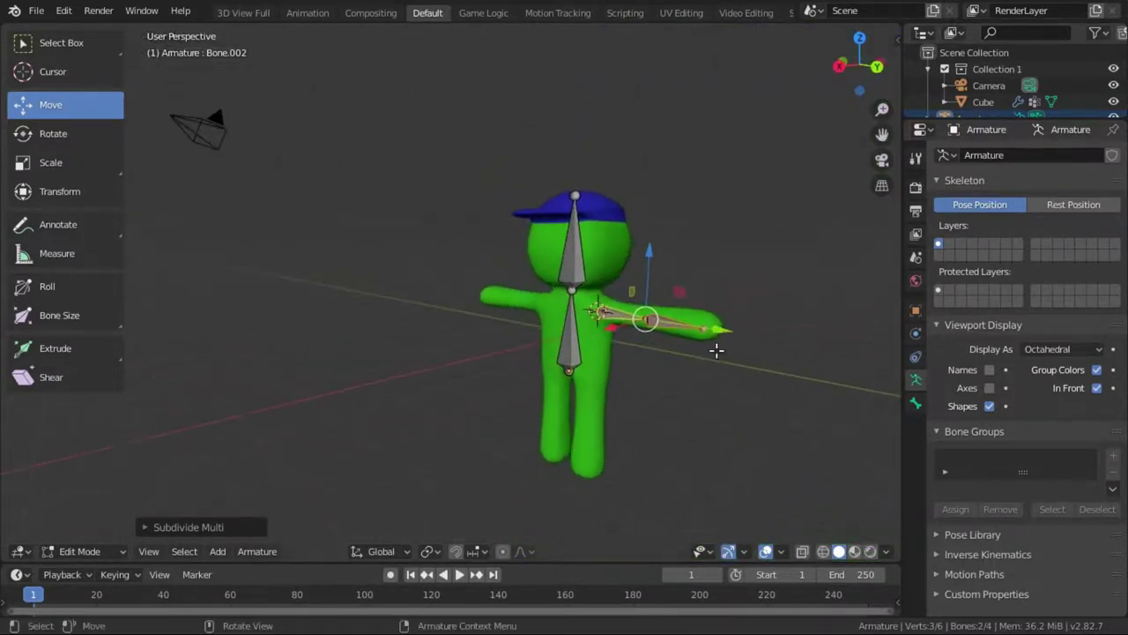
- Shift the arm bones 0.3309 units in top view so they sit centred in the arm
{"action": "left_click_drag", "start_coordinate": [644, 314], "coordinate": [713, 314]}
{"action": "middle_click_drag", "start_coordinate": [713, 314], "coordinate": [639, 299]}
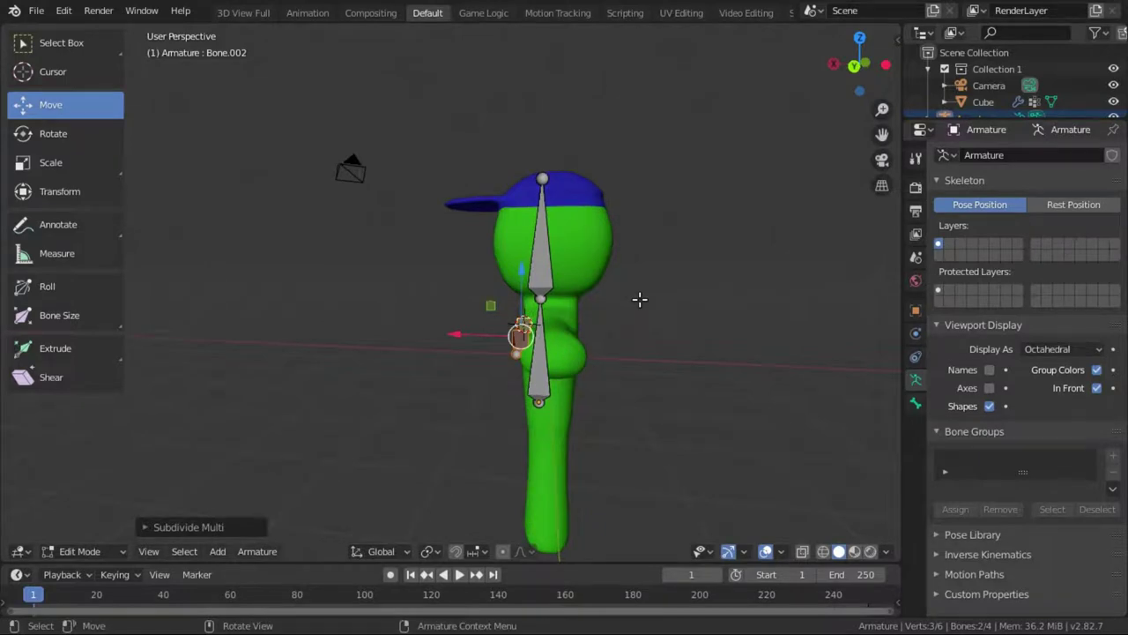
{"action": "key", "text": "KP_7"}
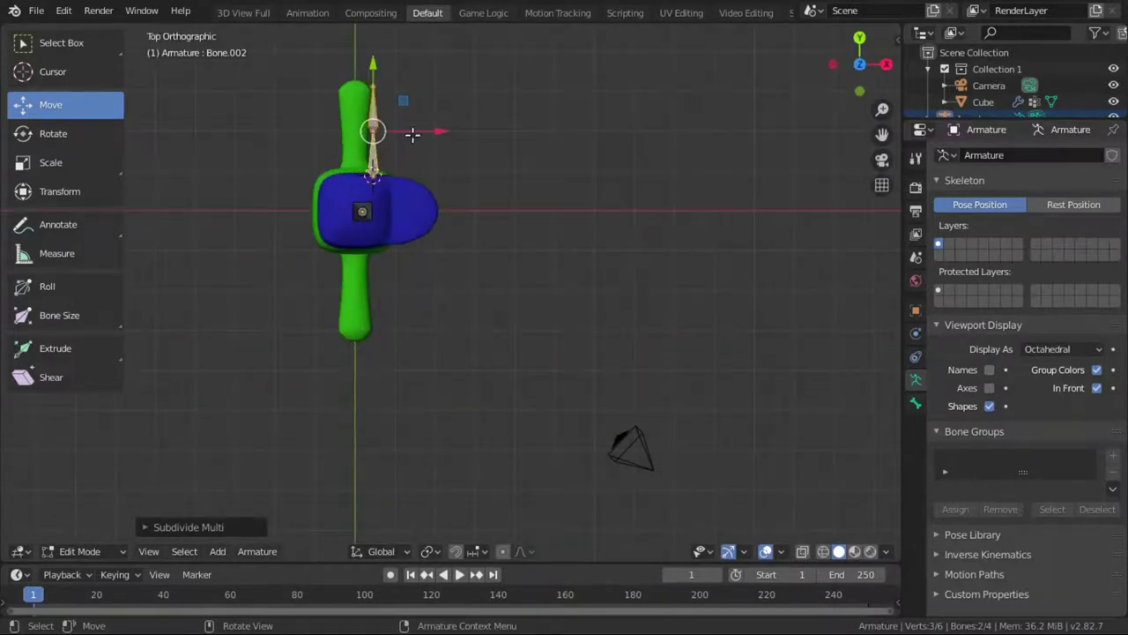
{"action": "left_click_drag", "start_coordinate": [431, 133], "coordinate": [415, 132]}
{"action": "middle_click_drag", "start_coordinate": [415, 132], "coordinate": [707, 292]}
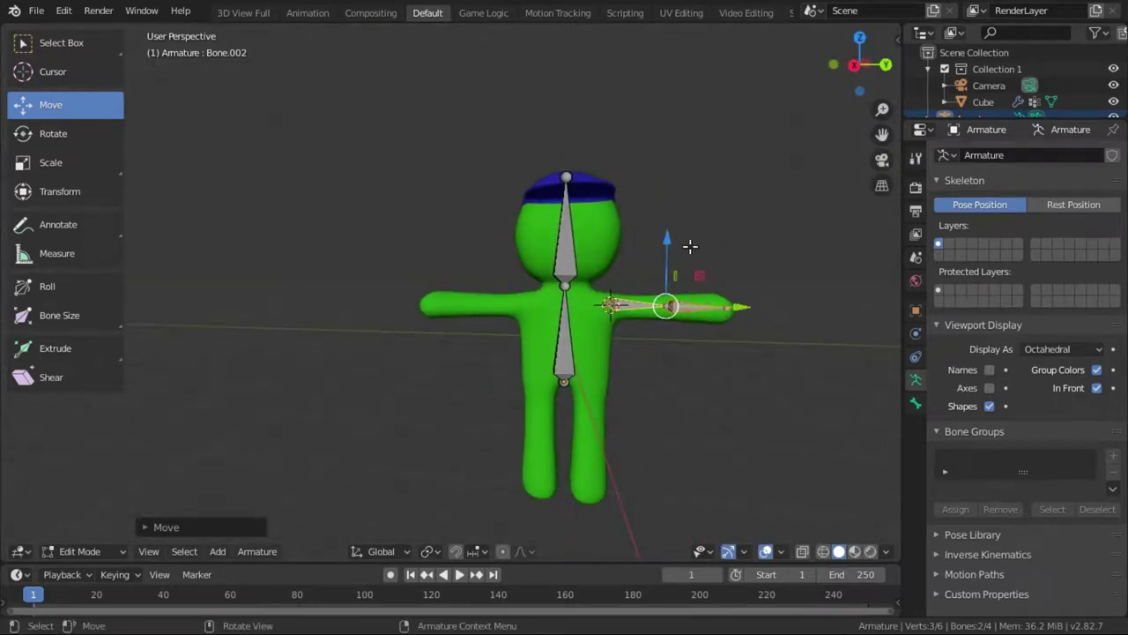
- Expand the armature in the Outliner, toggle it between Pose and Edit modes, then select the mesh
{"action": "left_click", "coordinate": [962, 99]}
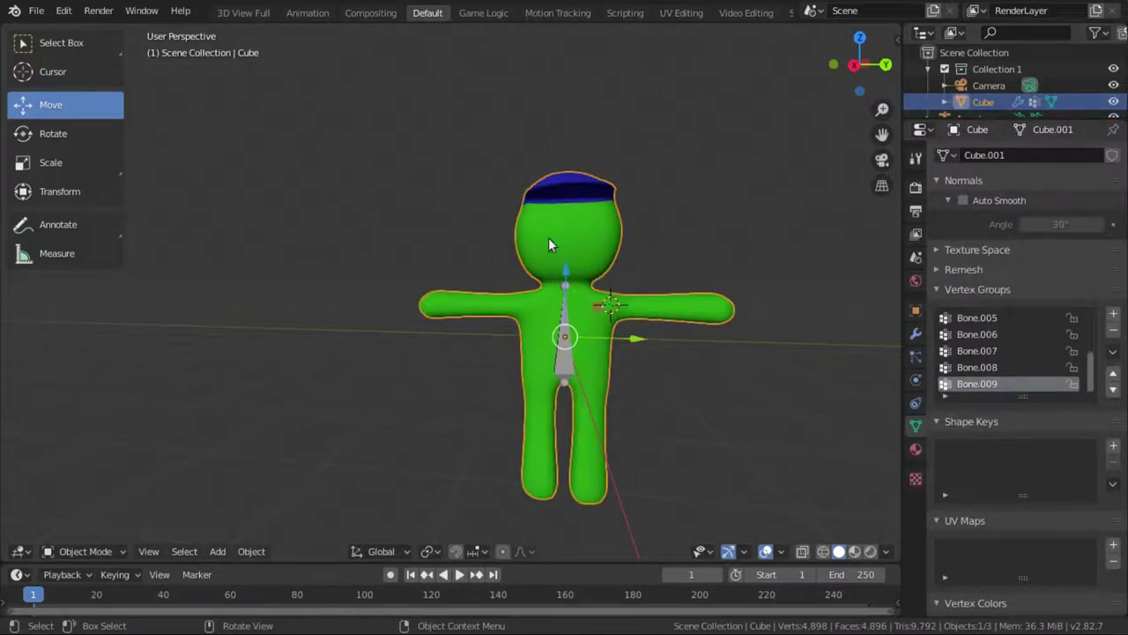
{"action": "scroll", "coordinate": [972, 101], "scroll_direction": "down", "scroll_amount": 1}
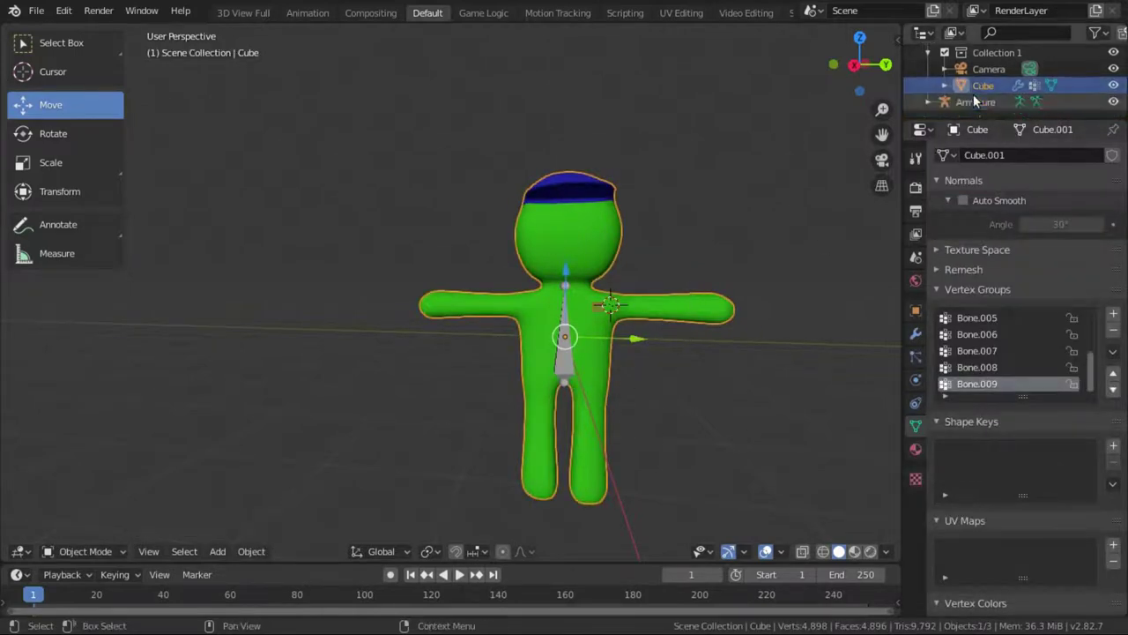
{"action": "left_click", "coordinate": [927, 103]}
{"action": "scroll", "coordinate": [983, 79], "scroll_direction": "down", "scroll_amount": 2}
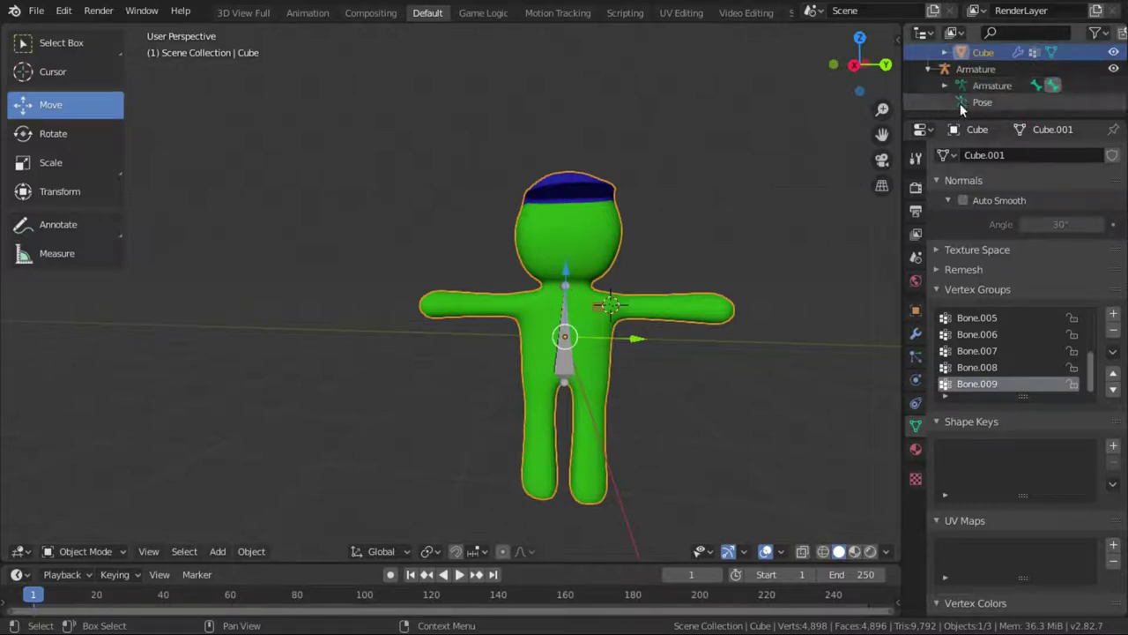
{"action": "left_click", "coordinate": [961, 83]}
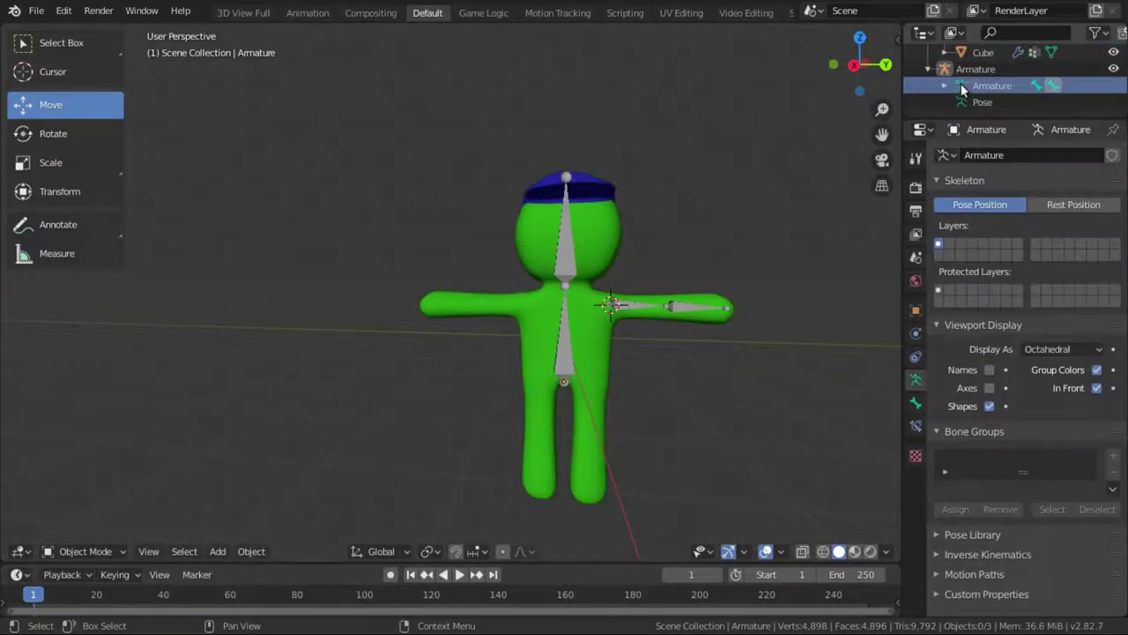
{"action": "left_click", "coordinate": [962, 105]}
{"action": "left_click", "coordinate": [961, 85]}
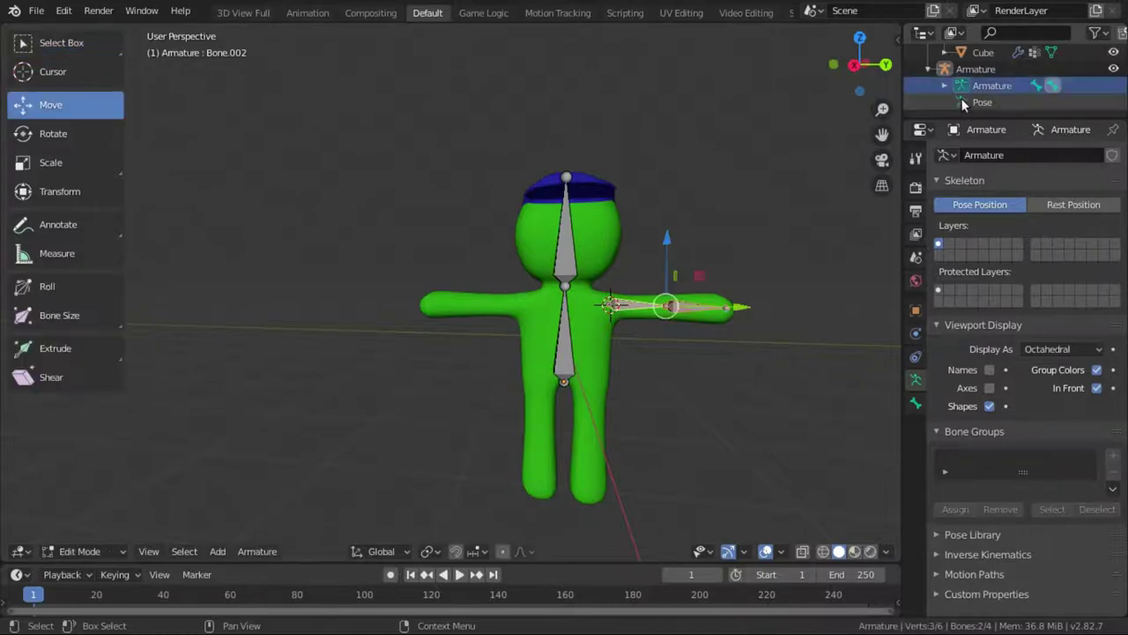
{"action": "scroll", "coordinate": [998, 82], "scroll_direction": "up", "scroll_amount": 2}
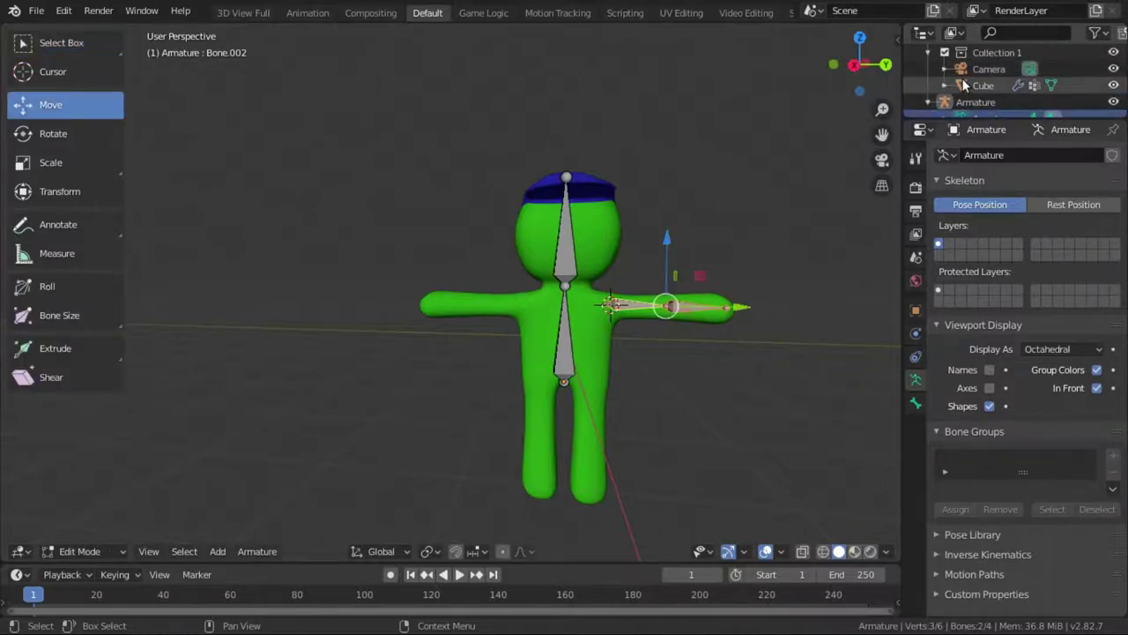
{"action": "left_click", "coordinate": [983, 85]}
{"action": "scroll", "coordinate": [619, 308], "scroll_direction": "up", "scroll_amount": 2}
{"action": "middle_click_drag", "start_coordinate": [619, 307], "coordinate": [712, 329]}
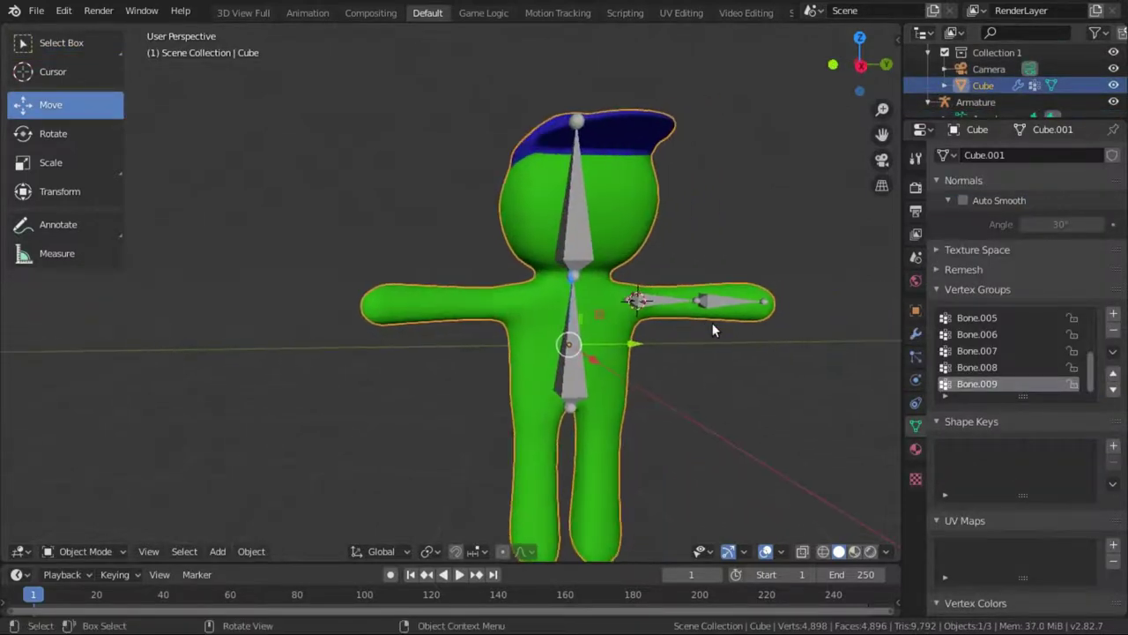
- Toggle the armature's modes again and finish with the Cube mesh active in Object Mode
{"action": "scroll", "coordinate": [951, 88], "scroll_direction": "down", "scroll_amount": 2}
{"action": "left_click", "coordinate": [947, 87]}
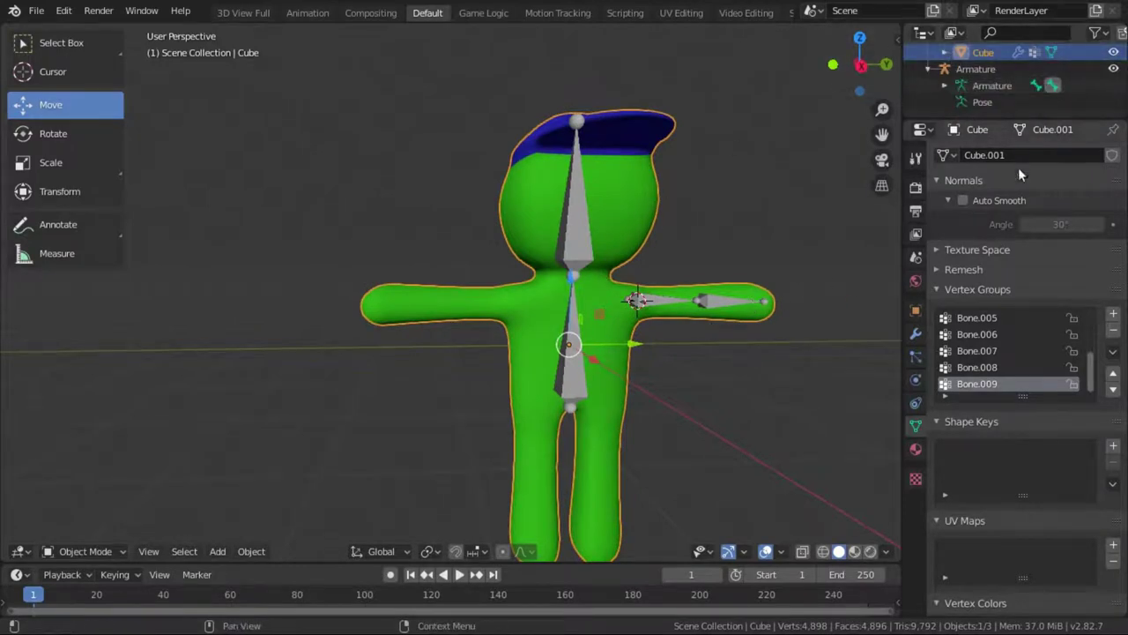
{"action": "scroll", "coordinate": [932, 105], "scroll_direction": "up", "scroll_amount": 2}
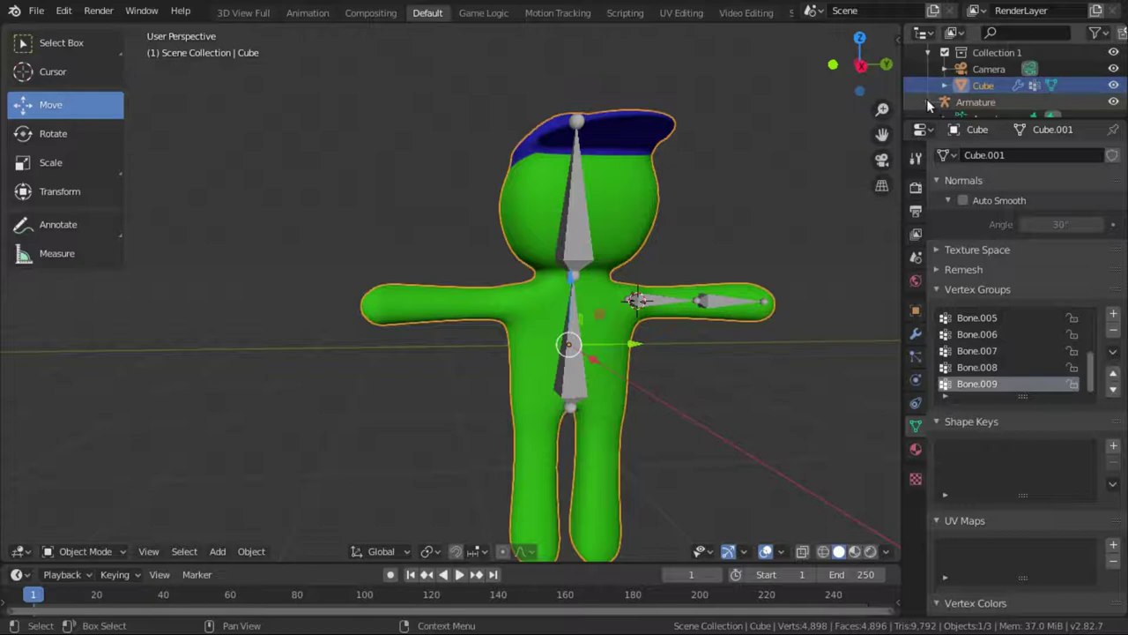
{"action": "scroll", "coordinate": [947, 89], "scroll_direction": "down", "scroll_amount": 2}
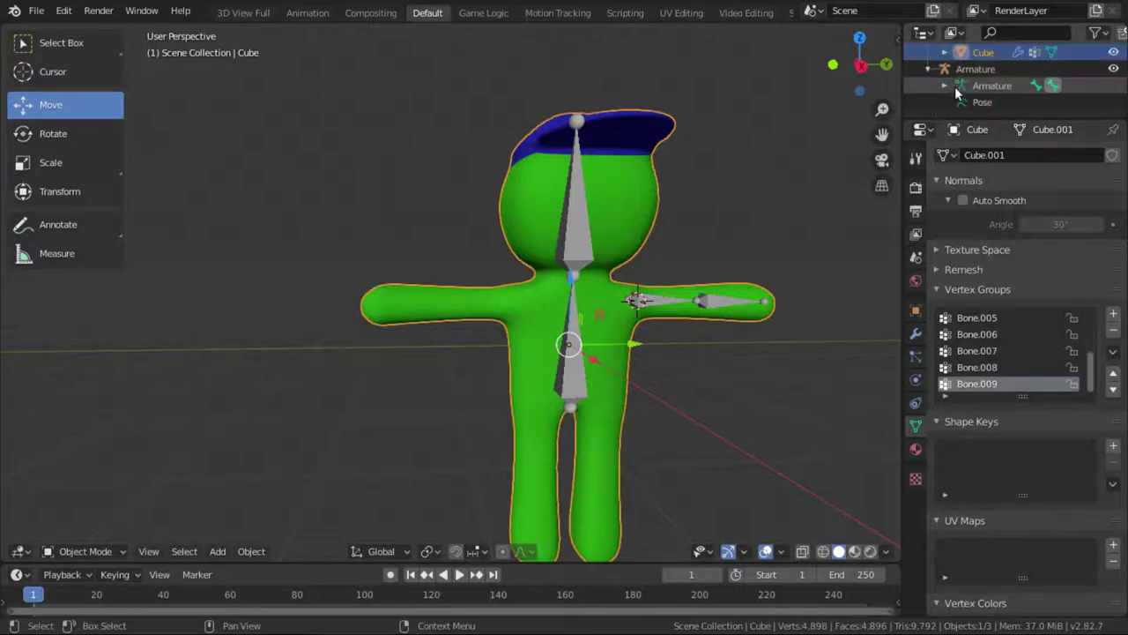
{"action": "left_click", "coordinate": [957, 86]}
{"action": "left_click", "coordinate": [961, 89]}
{"action": "left_click", "coordinate": [966, 103]}
{"action": "scroll", "coordinate": [956, 105], "scroll_direction": "up", "scroll_amount": 2}
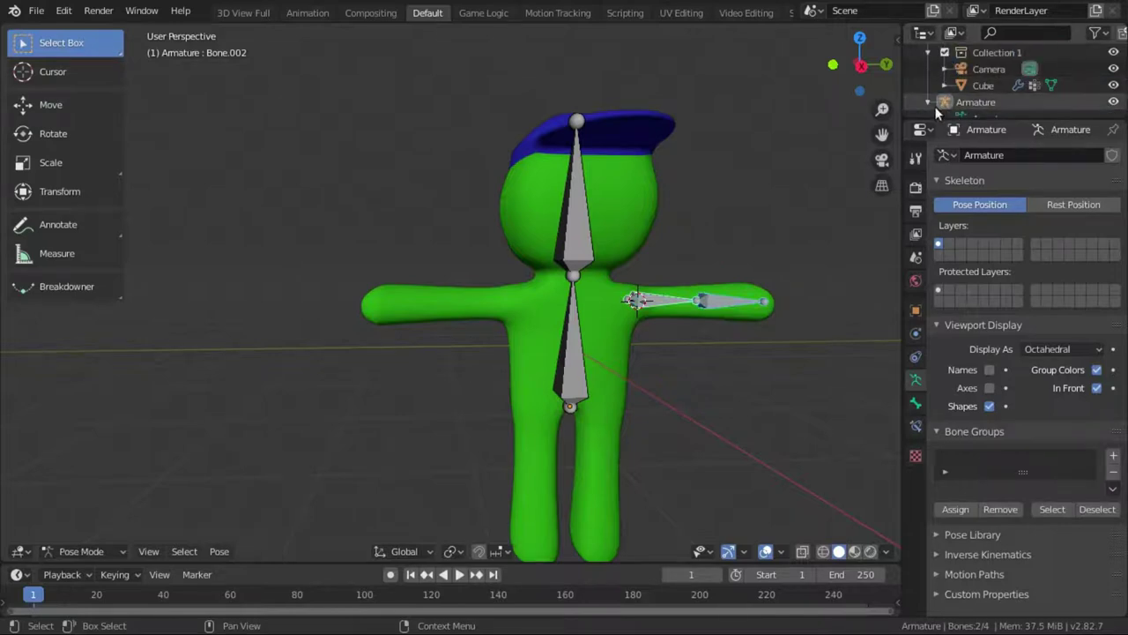
{"action": "left_click", "coordinate": [981, 86]}
{"action": "middle_click_drag", "start_coordinate": [643, 251], "coordinate": [730, 350]}
{"action": "scroll", "coordinate": [732, 349], "scroll_direction": "down", "scroll_amount": 5}
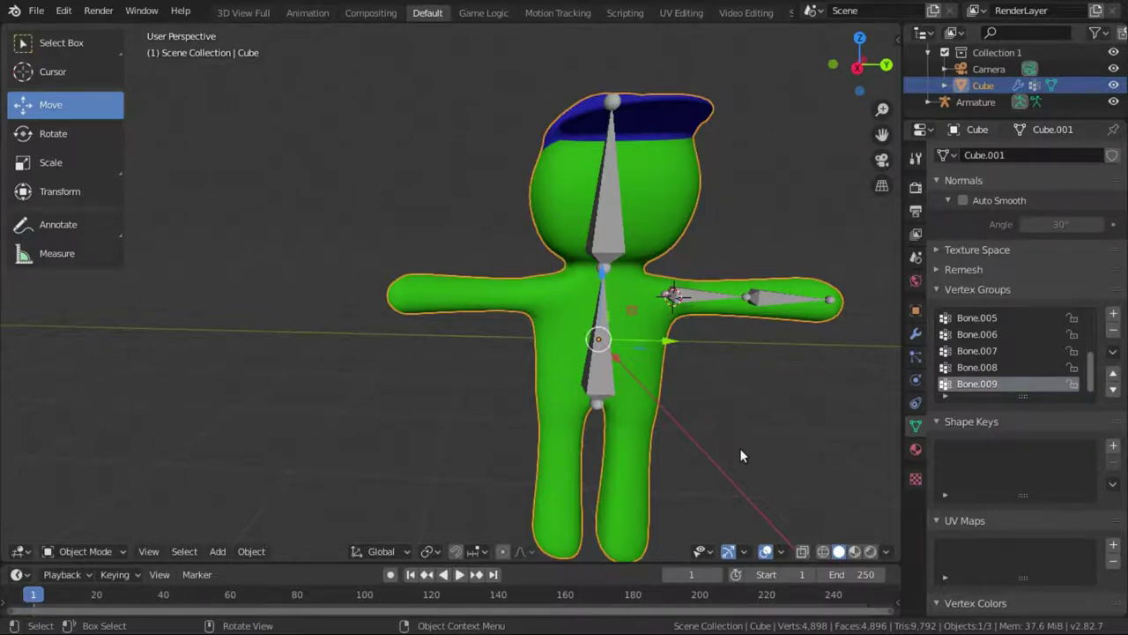
- Put the character's Cube mesh into Edit Mode
{"action": "key", "text": "Tab"}
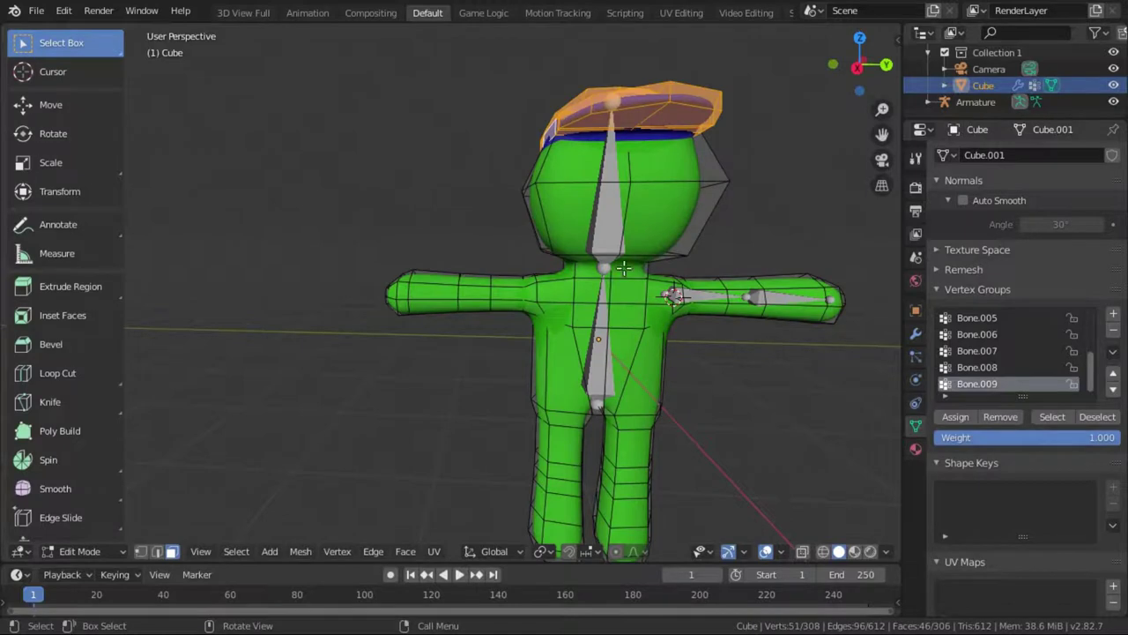
{"action": "scroll", "coordinate": [623, 267], "scroll_direction": "up", "scroll_amount": 4}
{"action": "middle_click_drag", "start_coordinate": [623, 267], "coordinate": [746, 292]}
{"action": "scroll", "coordinate": [575, 332], "scroll_direction": "down", "scroll_amount": 5}
{"action": "scroll", "coordinate": [633, 338], "scroll_direction": "down", "scroll_amount": 2}
{"action": "middle_click_drag", "start_coordinate": [634, 338], "coordinate": [705, 300]}
{"action": "scroll", "coordinate": [545, 294], "scroll_direction": "up", "scroll_amount": 6}
{"action": "scroll", "coordinate": [719, 304], "scroll_direction": "down", "scroll_amount": 4}
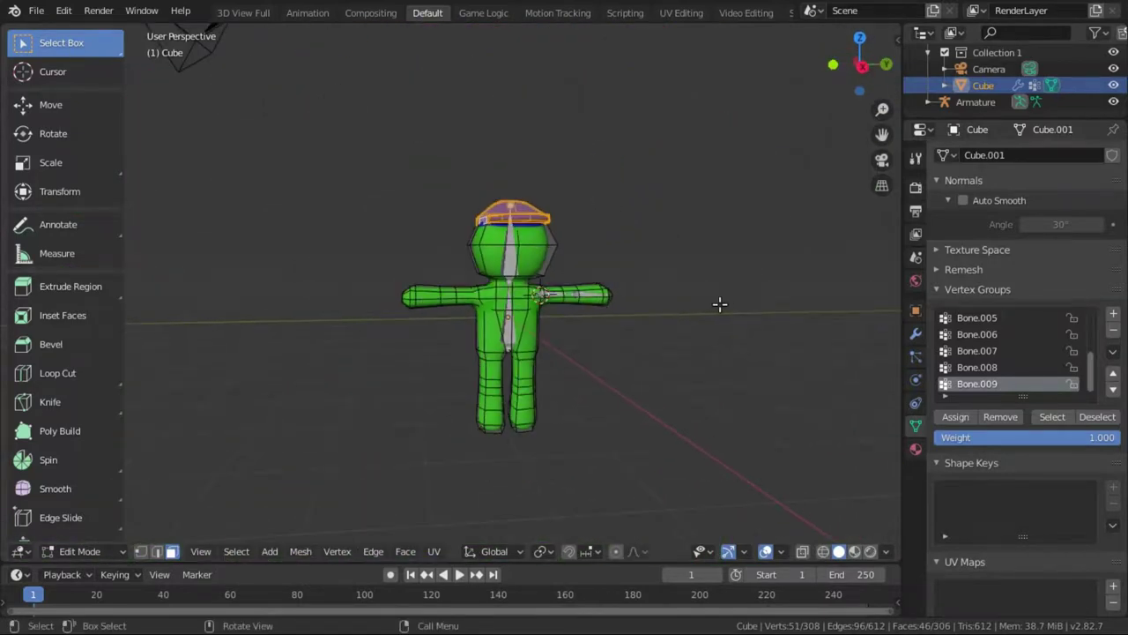
{"action": "scroll", "coordinate": [719, 304], "scroll_direction": "up", "scroll_amount": 3}
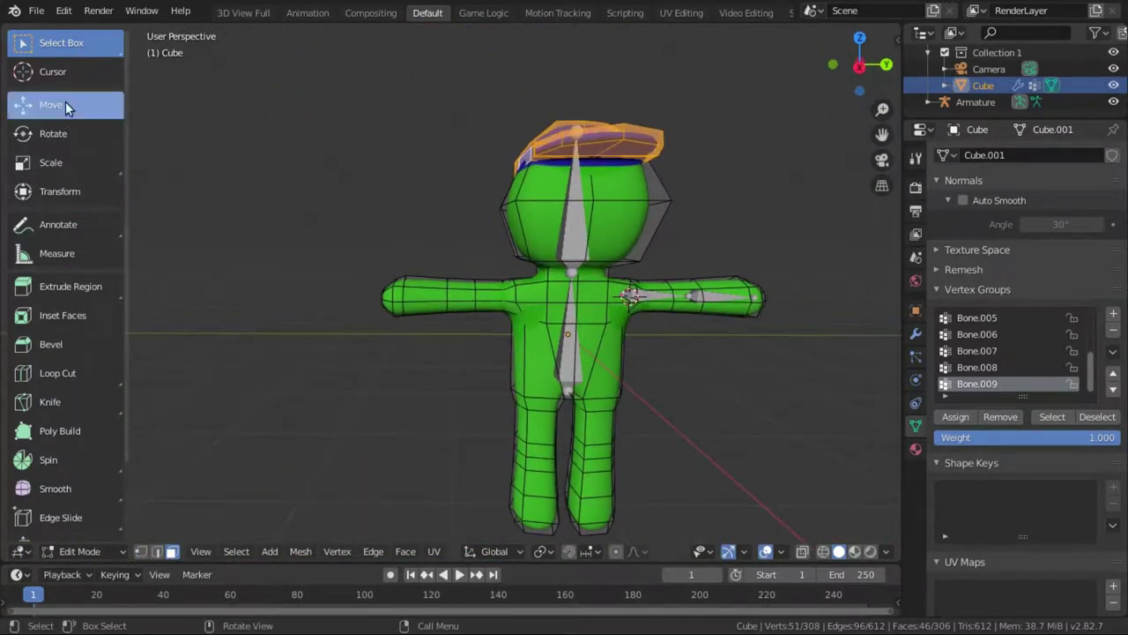
- Pick the Move tool and box-zoom onto the arm on the right in front view
{"action": "left_click", "coordinate": [65, 104]}
{"action": "scroll", "coordinate": [718, 314], "scroll_direction": "up", "scroll_amount": 3}
{"action": "scroll", "coordinate": [732, 322], "scroll_direction": "down", "scroll_amount": 3}
{"action": "middle_click_drag", "start_coordinate": [732, 322], "coordinate": [701, 304]}
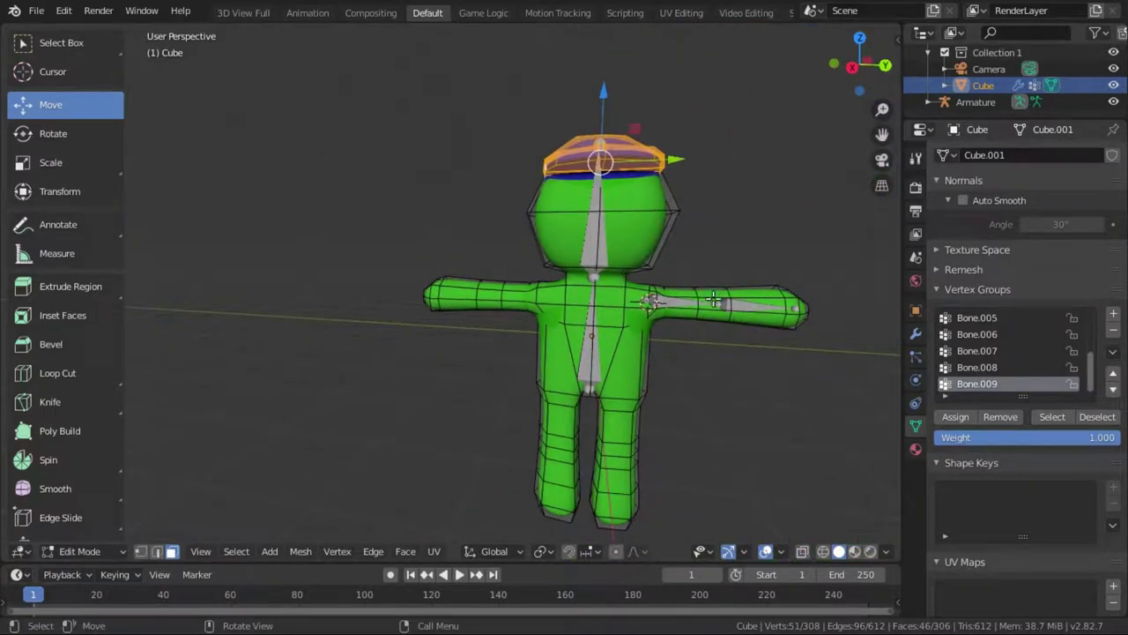
{"action": "middle_click_drag", "start_coordinate": [814, 343], "coordinate": [760, 350]}
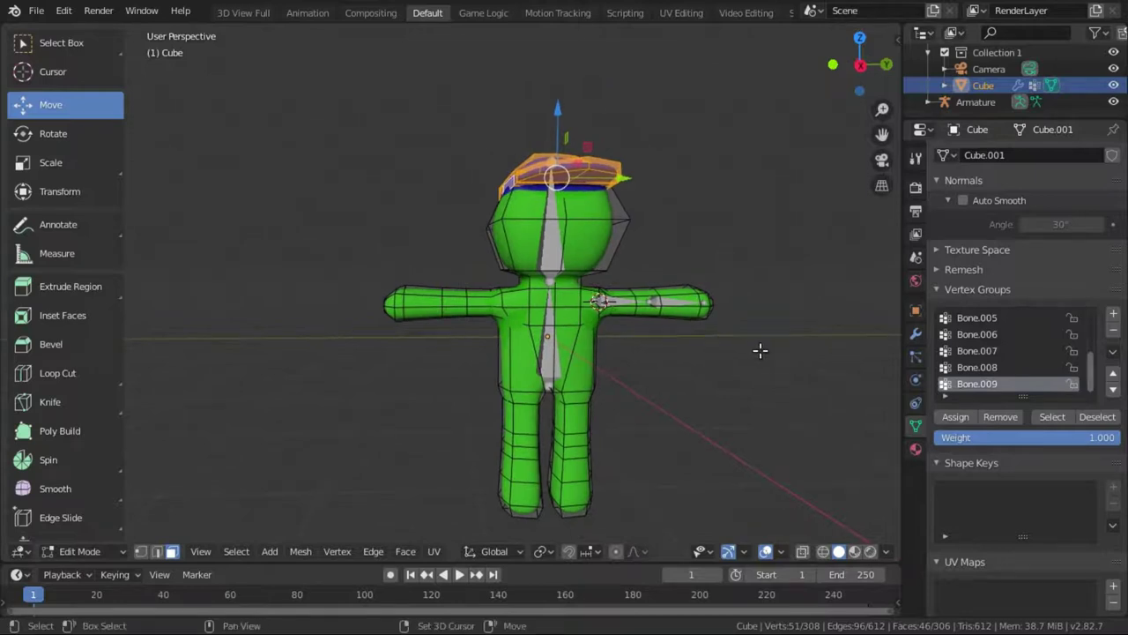
{"action": "key", "text": "shift+b"}
{"action": "left_click_drag", "start_coordinate": [521, 276], "coordinate": [731, 351]}
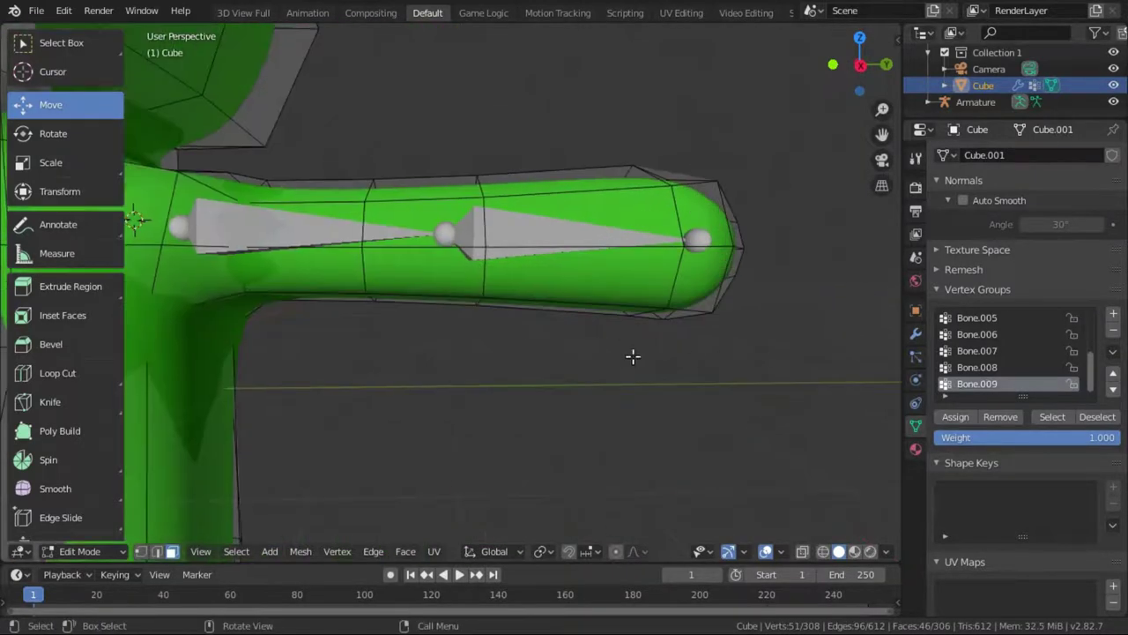
- Loop-cut a new edge ring across the arm beside the elbow and start bevelling it to about 0.166
{"action": "left_click", "coordinate": [480, 208]}
{"action": "left_click", "coordinate": [459, 275]}
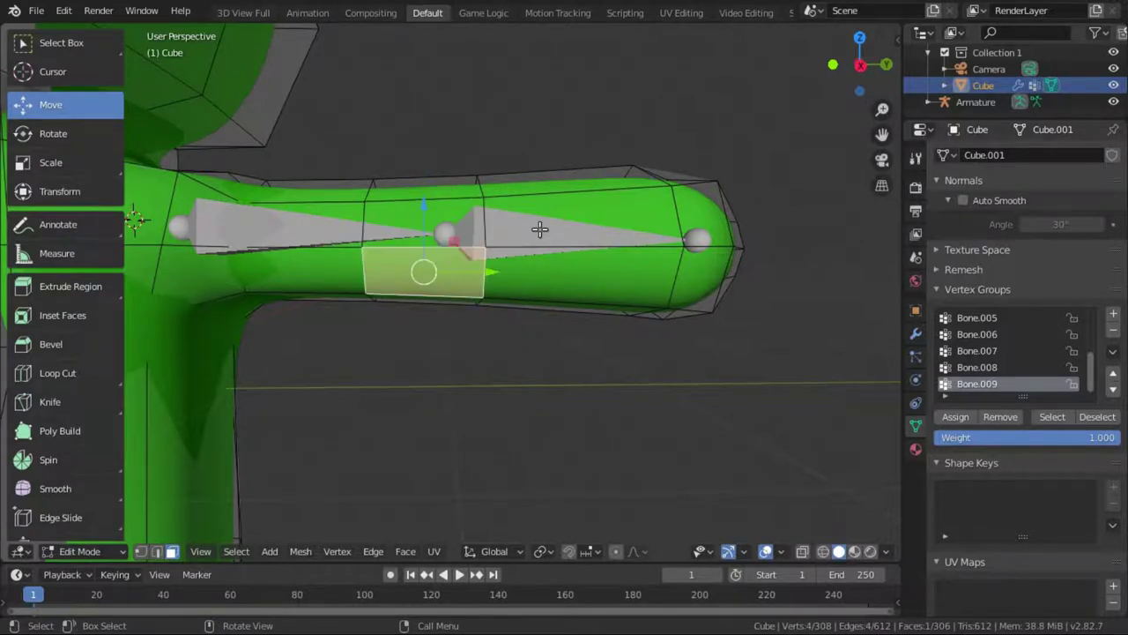
{"action": "left_click", "coordinate": [538, 229]}
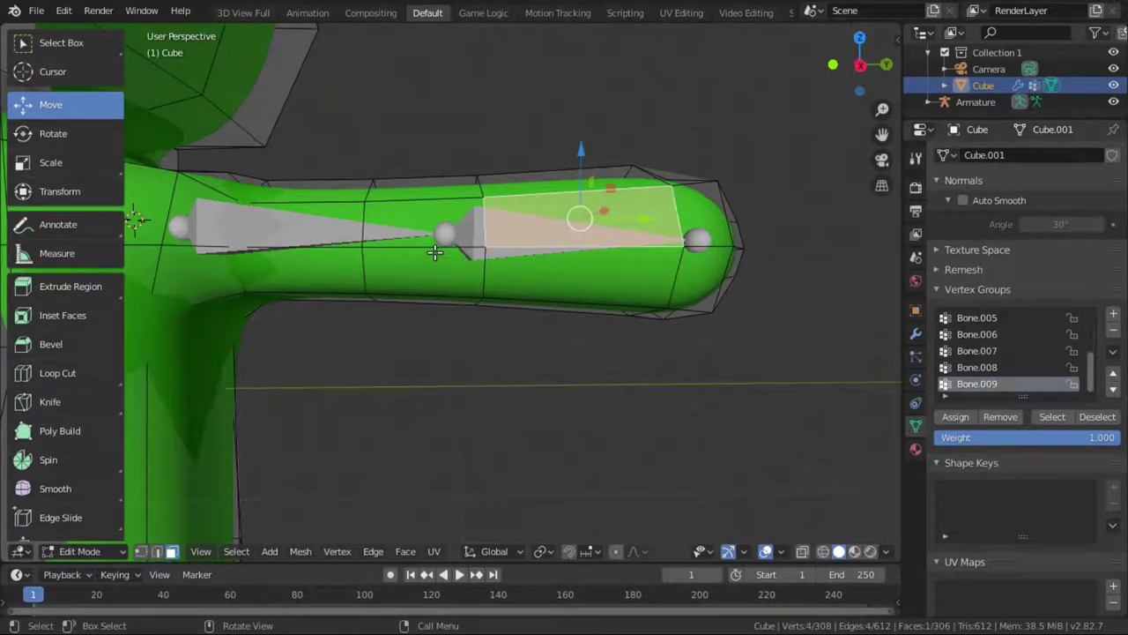
{"action": "key", "text": "ctrl"}
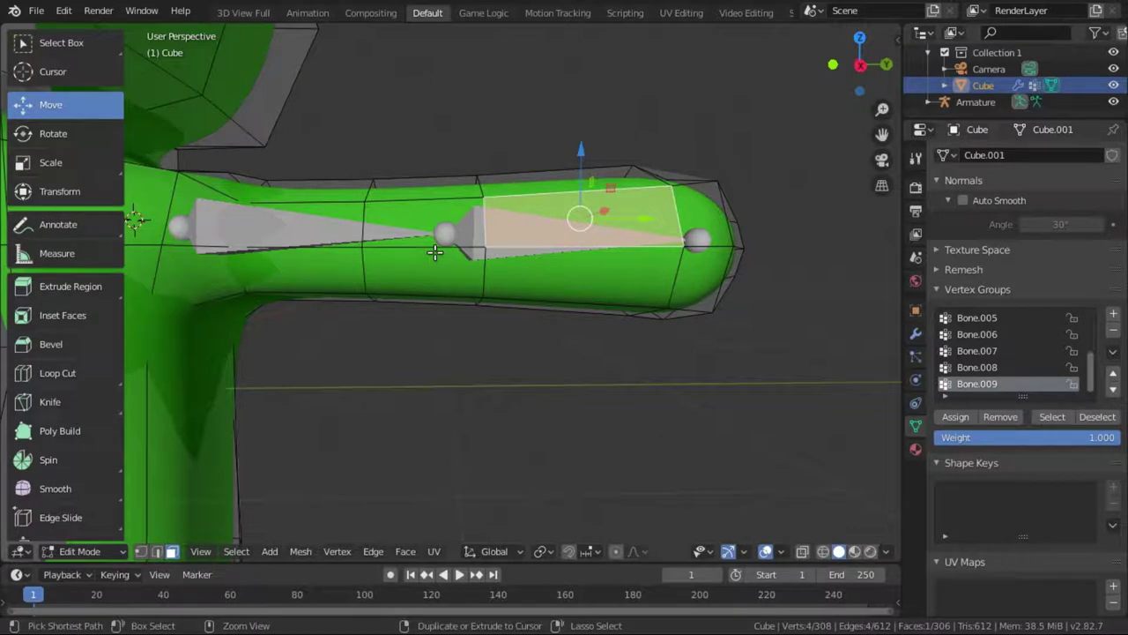
{"action": "key", "text": "ctrl+r"}
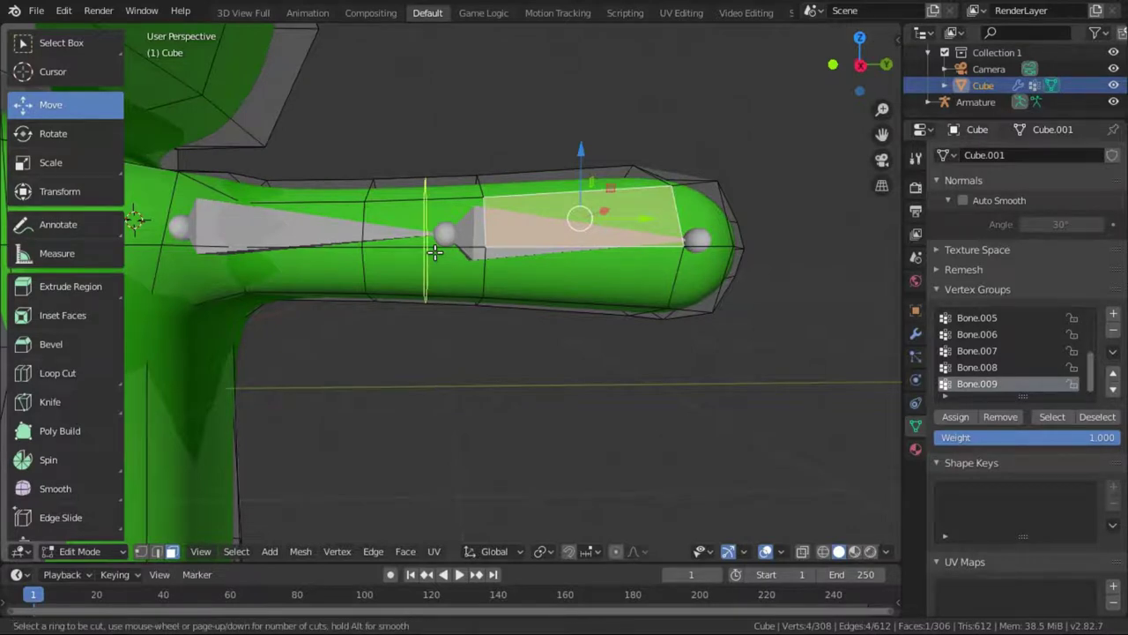
{"action": "left_click", "coordinate": [435, 252]}
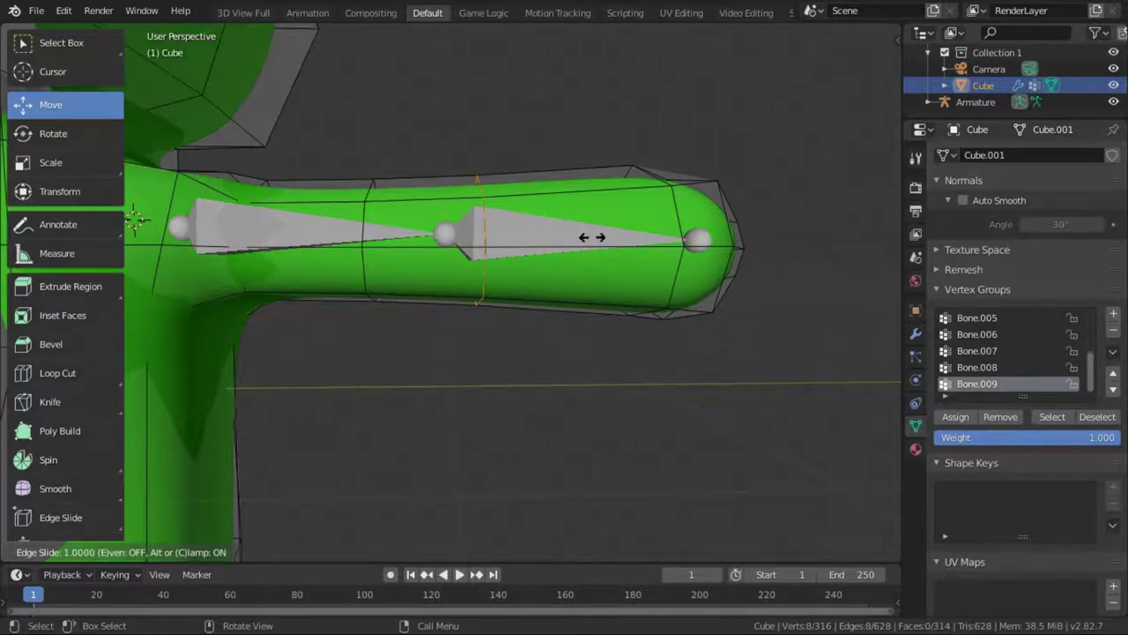
{"action": "left_click", "coordinate": [439, 267]}
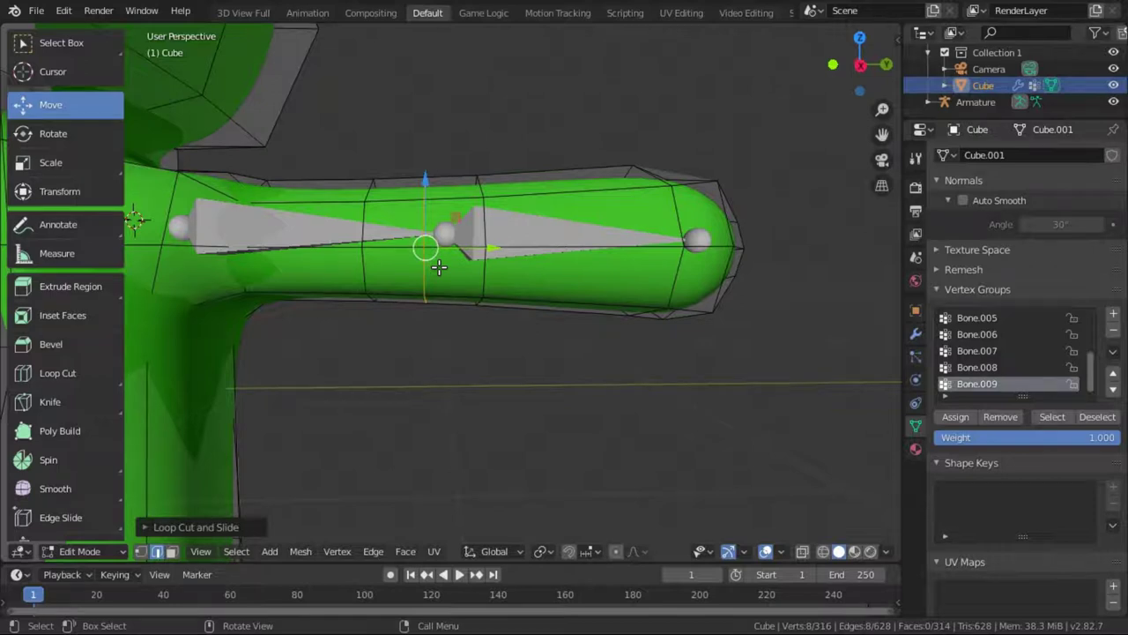
{"action": "key", "text": "ctrl+b"}
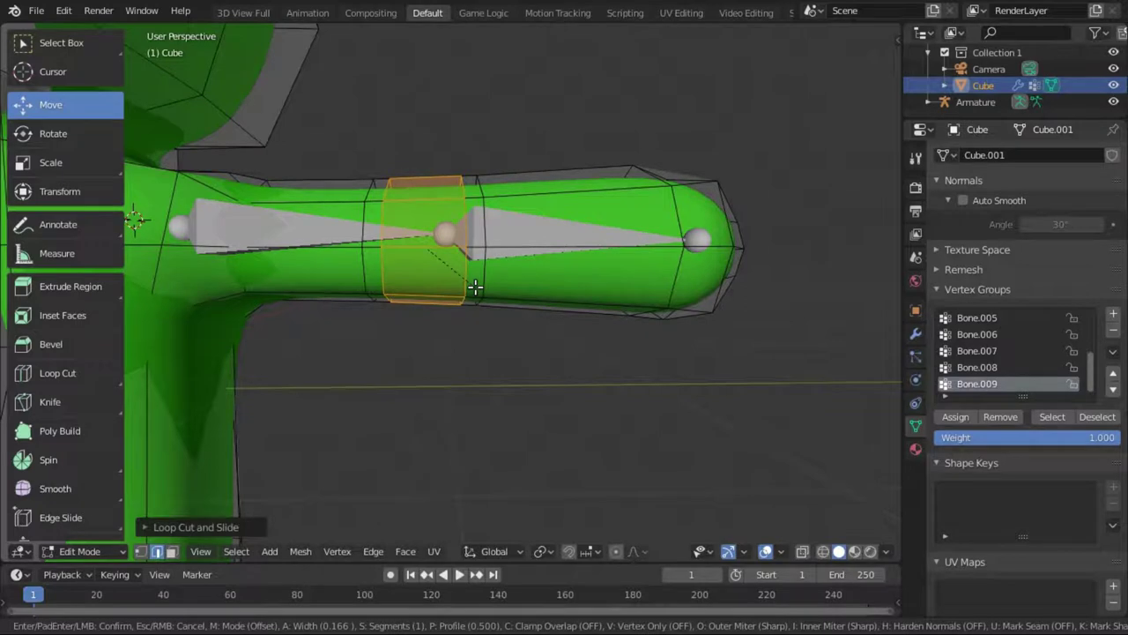
- Confirm the bevel and slide the bevelled ring along Y to centre it on the elbow
{"action": "left_click", "coordinate": [475, 287]}
{"action": "key", "text": "g"}
{"action": "key", "text": "y"}
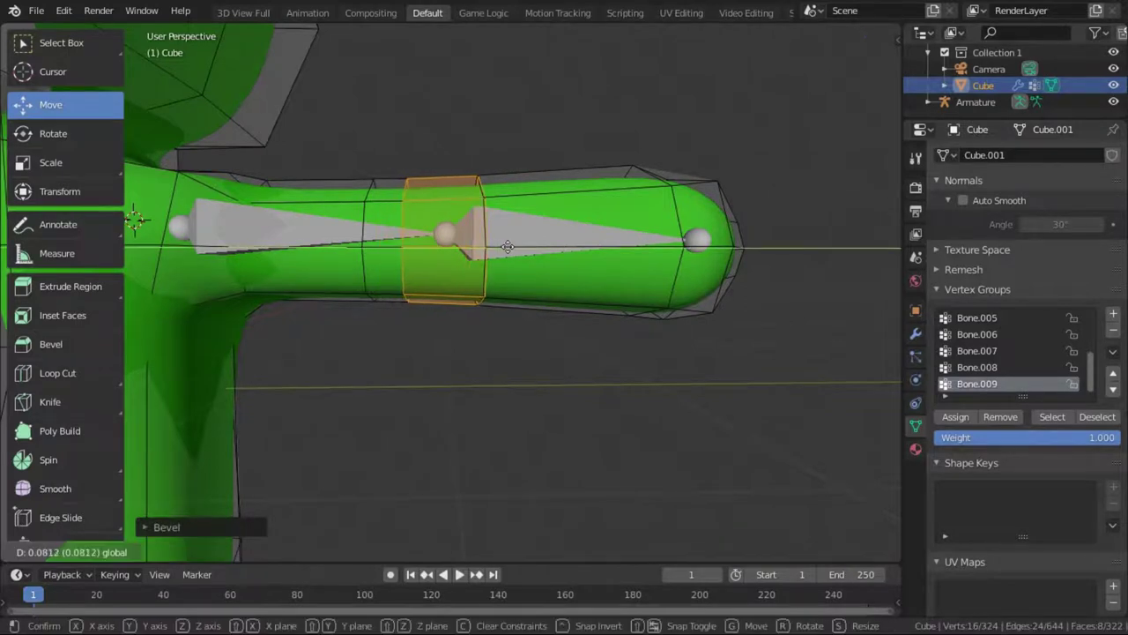
{"action": "left_click", "coordinate": [508, 246]}
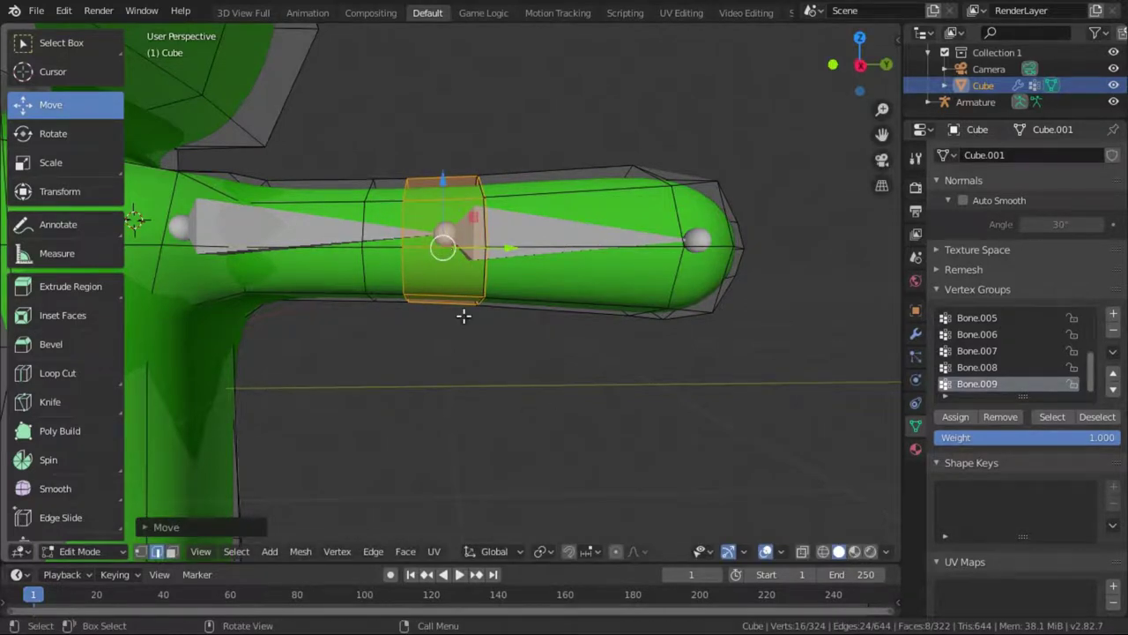
{"action": "scroll", "coordinate": [478, 272], "scroll_direction": "down", "scroll_amount": 6}
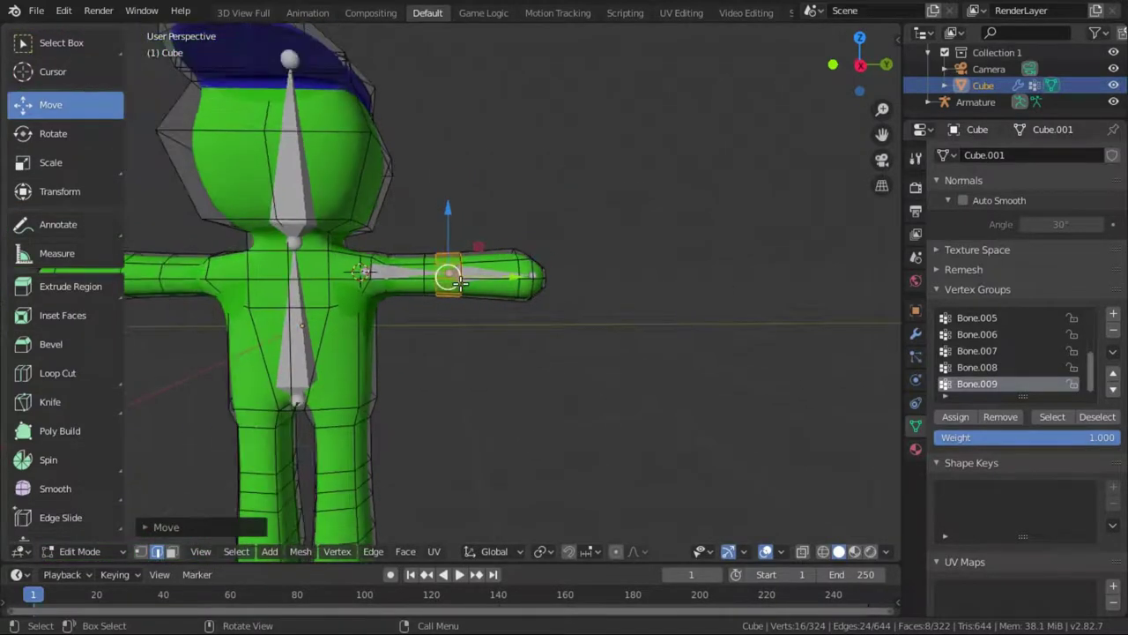
{"action": "scroll", "coordinate": [494, 287], "scroll_direction": "down", "scroll_amount": 2}
{"action": "scroll", "coordinate": [467, 287], "scroll_direction": "up", "scroll_amount": 8}
{"action": "scroll", "coordinate": [460, 286], "scroll_direction": "up", "scroll_amount": 1}
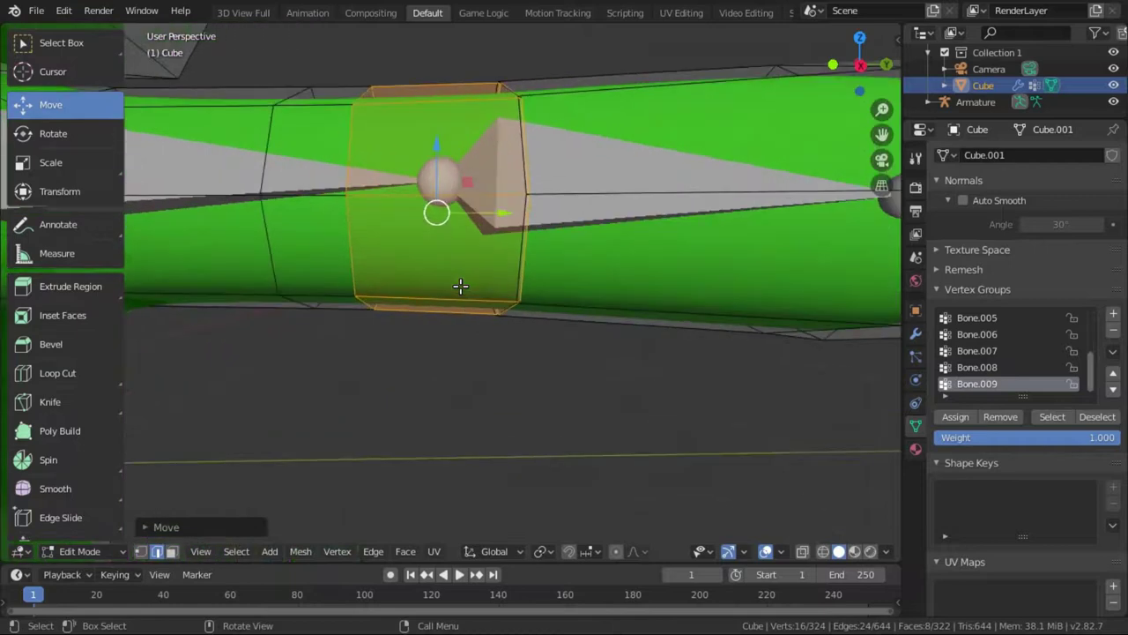
- Add a third edge loop through the middle of the elbow ring
{"action": "key", "text": "ctrl+r"}
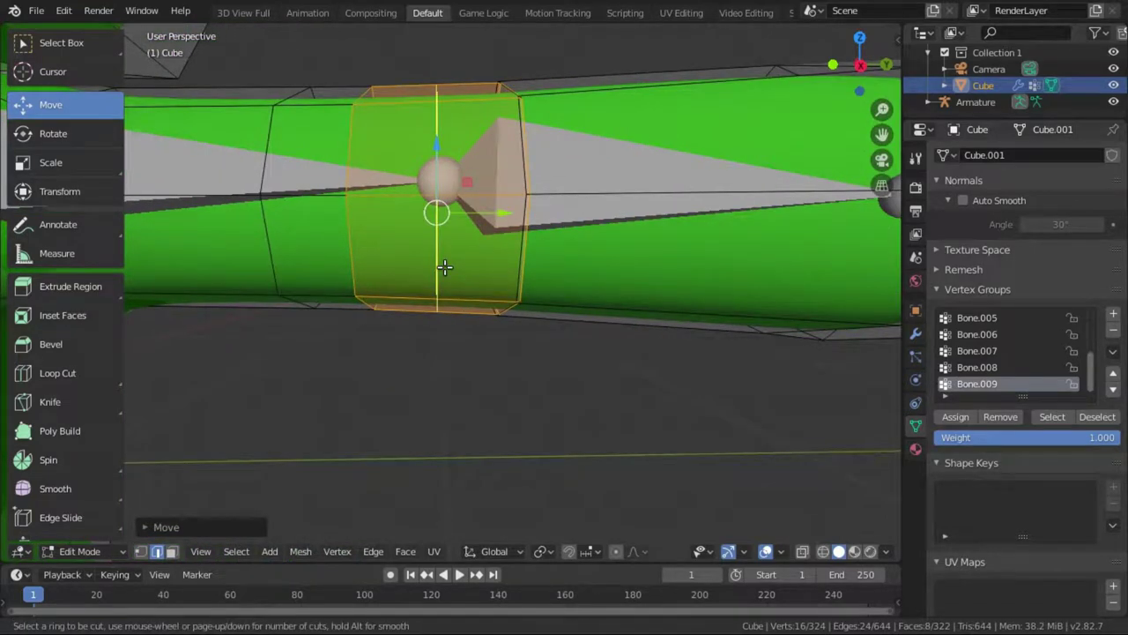
{"action": "left_click", "coordinate": [444, 266]}
{"action": "left_click", "coordinate": [443, 271]}
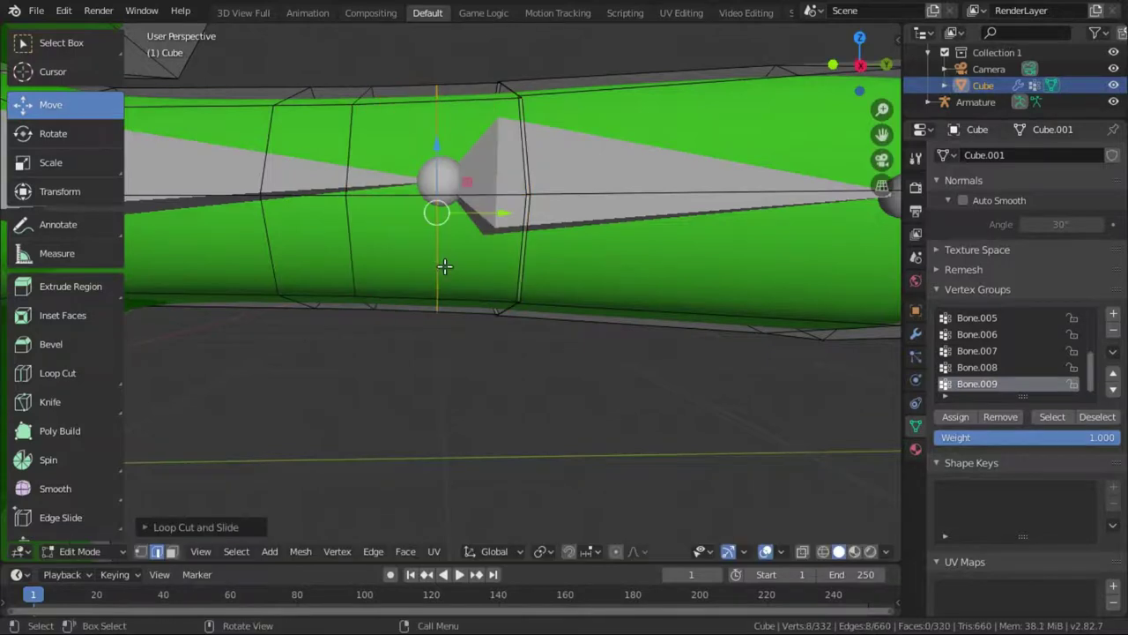
{"action": "scroll", "coordinate": [421, 251], "scroll_direction": "down", "scroll_amount": 2}
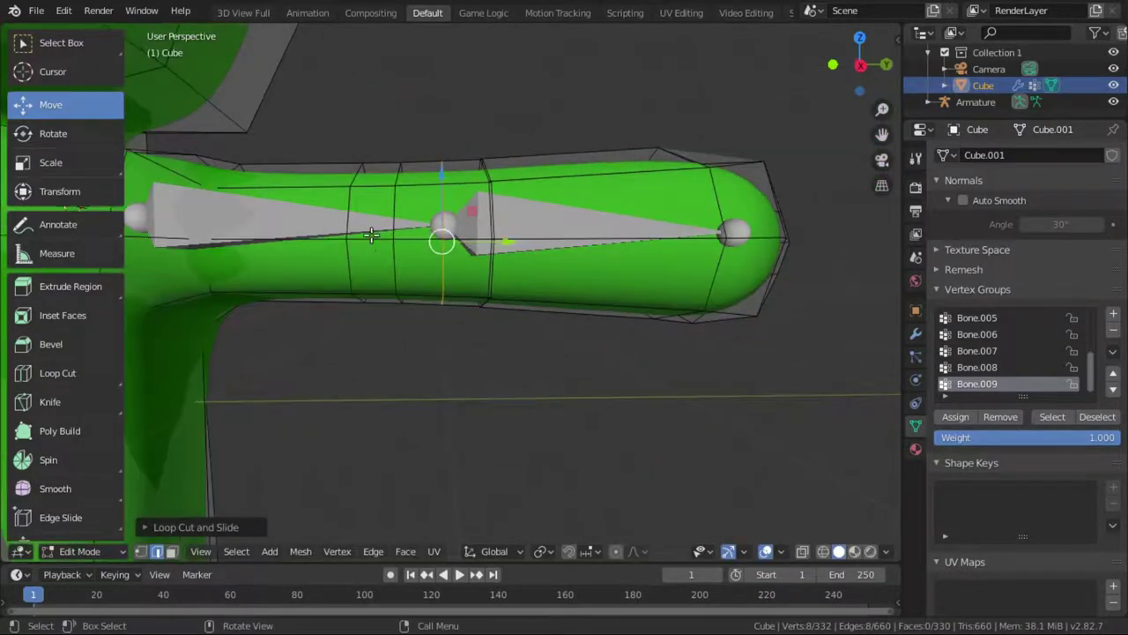
{"action": "scroll", "coordinate": [403, 309], "scroll_direction": "down", "scroll_amount": 5}
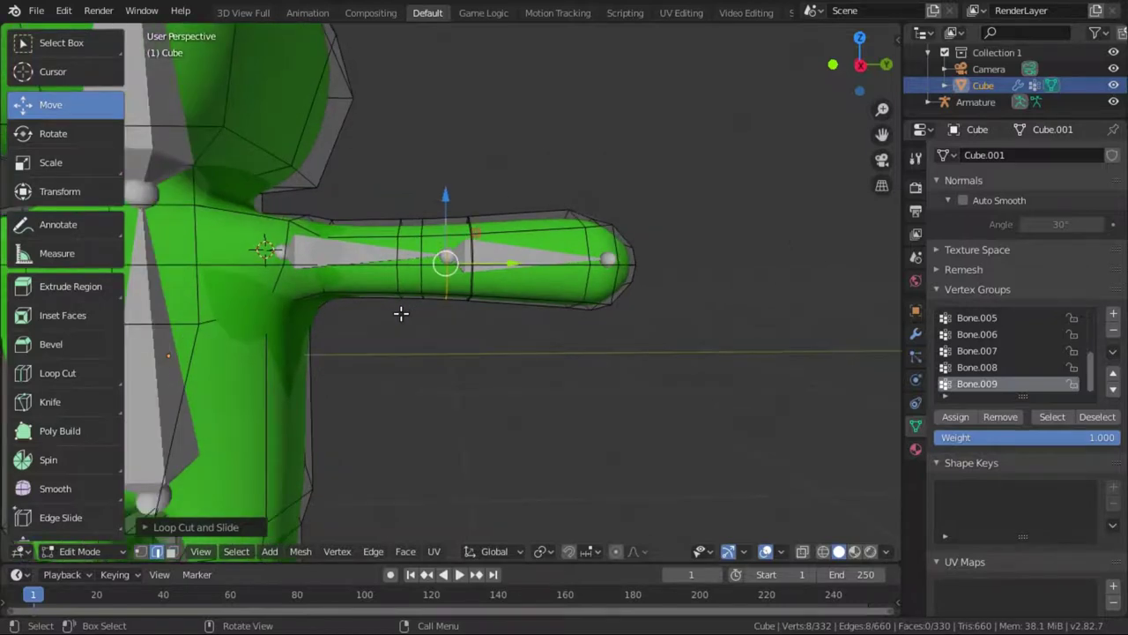
{"action": "scroll", "coordinate": [401, 313], "scroll_direction": "down", "scroll_amount": 2}
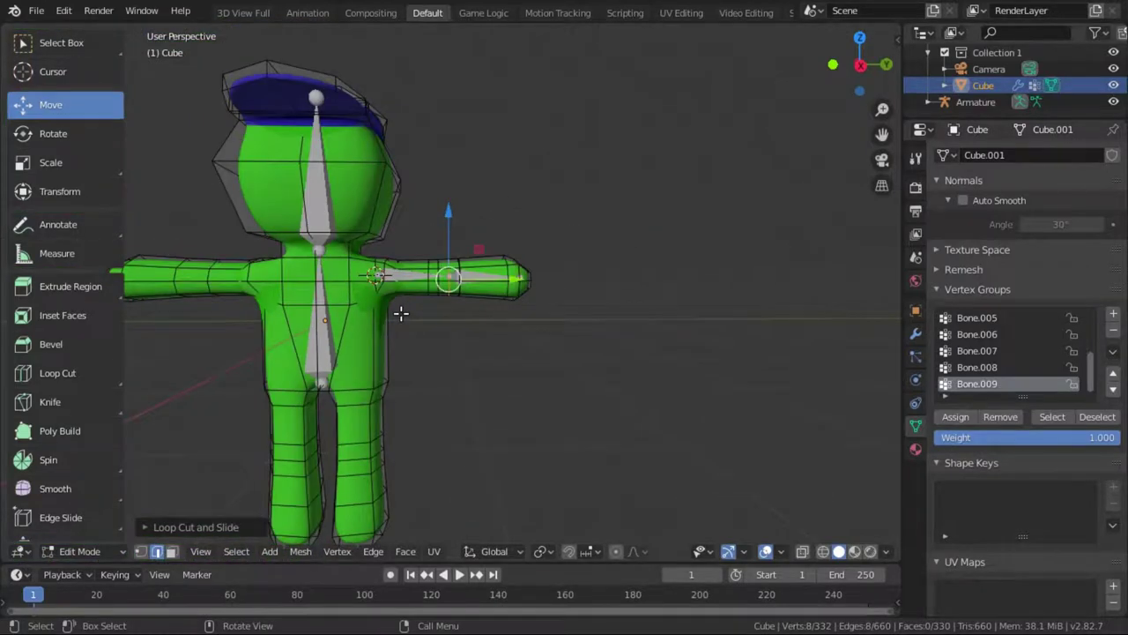
- Select the whole mesh and apply Mesh: Symmetrize, found by searching 'sym'
{"action": "key", "text": "a"}
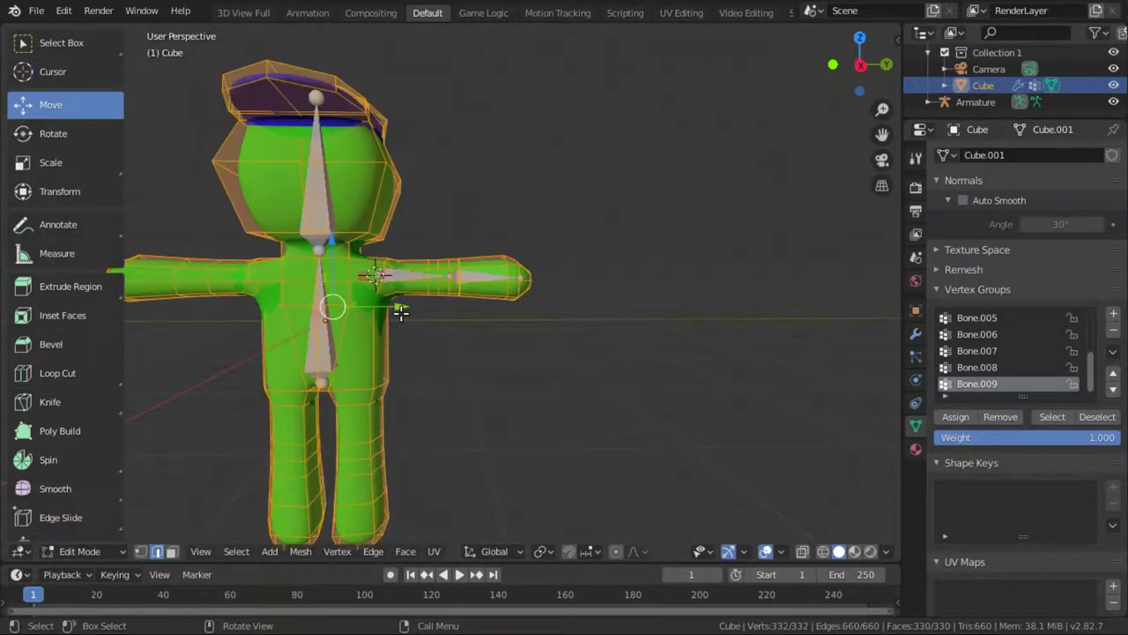
{"action": "key", "text": "alt+a"}
{"action": "key", "text": "a"}
{"action": "key", "text": "F3"}
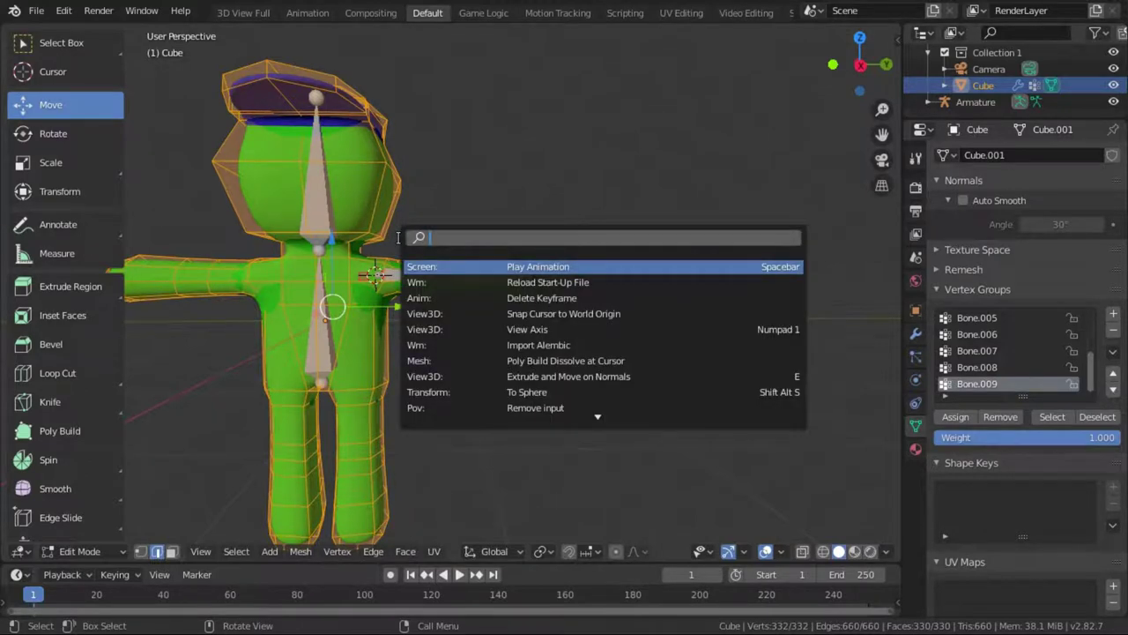
{"action": "type", "text": "syme"}
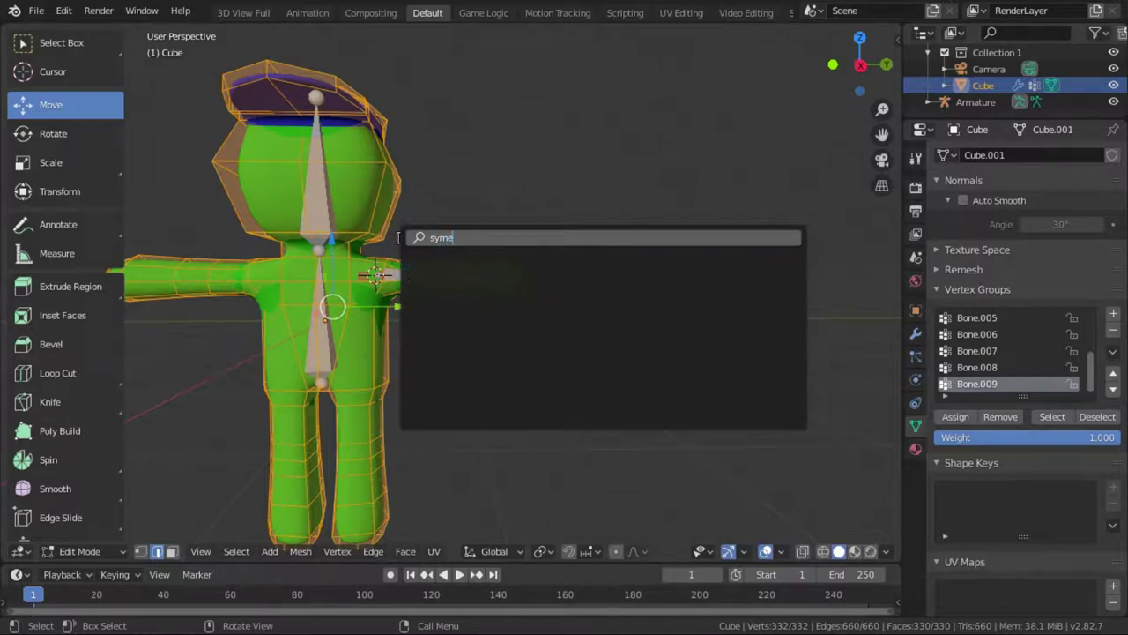
{"action": "key", "text": "BackSpace"}
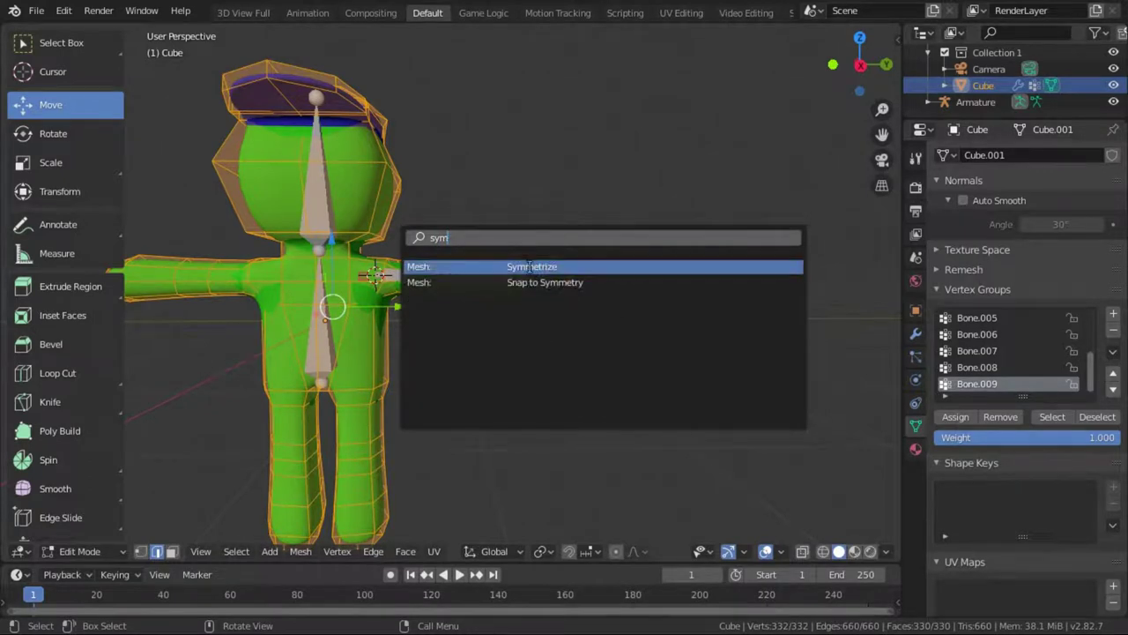
{"action": "left_click", "coordinate": [530, 266]}
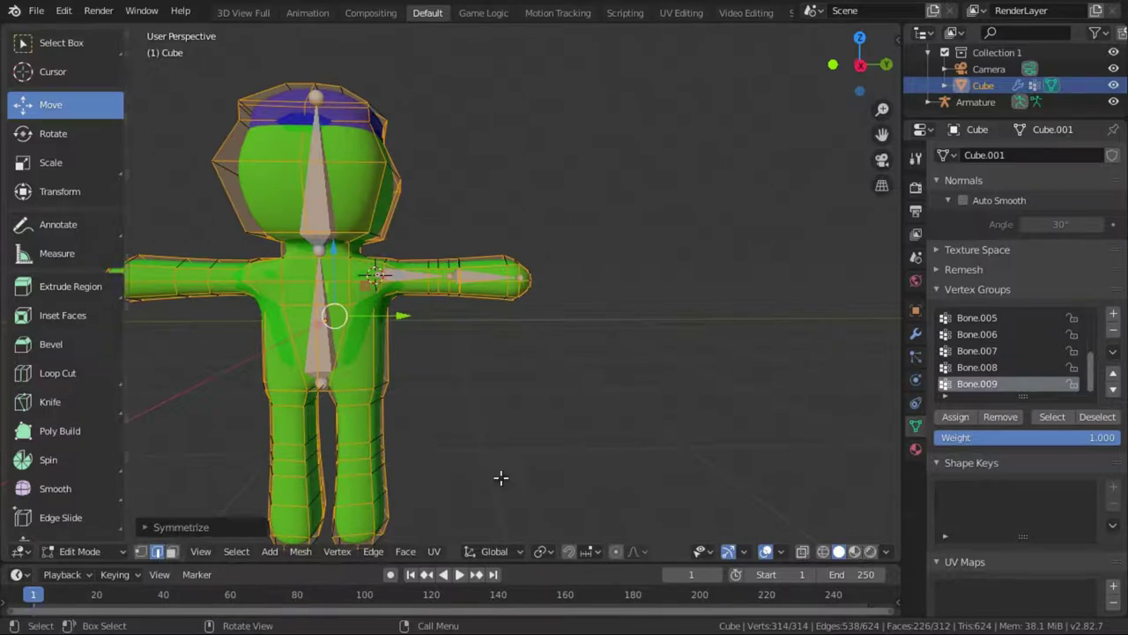
{"action": "mouse_move", "coordinate": [587, 476]}
{"action": "middle_mouse_down"}
{"action": "mouse_move", "coordinate": [432, 470]}
{"action": "mouse_move", "coordinate": [549, 438]}
{"action": "mouse_move", "coordinate": [591, 471]}
{"action": "middle_mouse_up"}
{"action": "scroll", "coordinate": [591, 471], "scroll_direction": "down", "scroll_amount": 2}
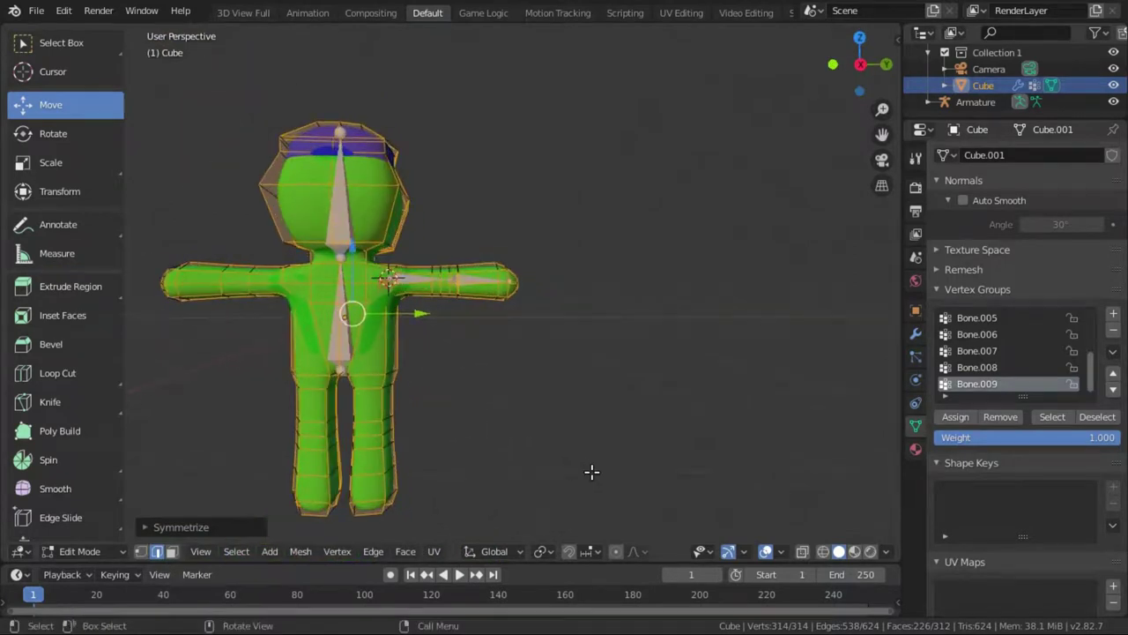
- Change the Symmetrize direction to +Y to -Y, then select the entire mesh
{"action": "left_click", "coordinate": [146, 525]}
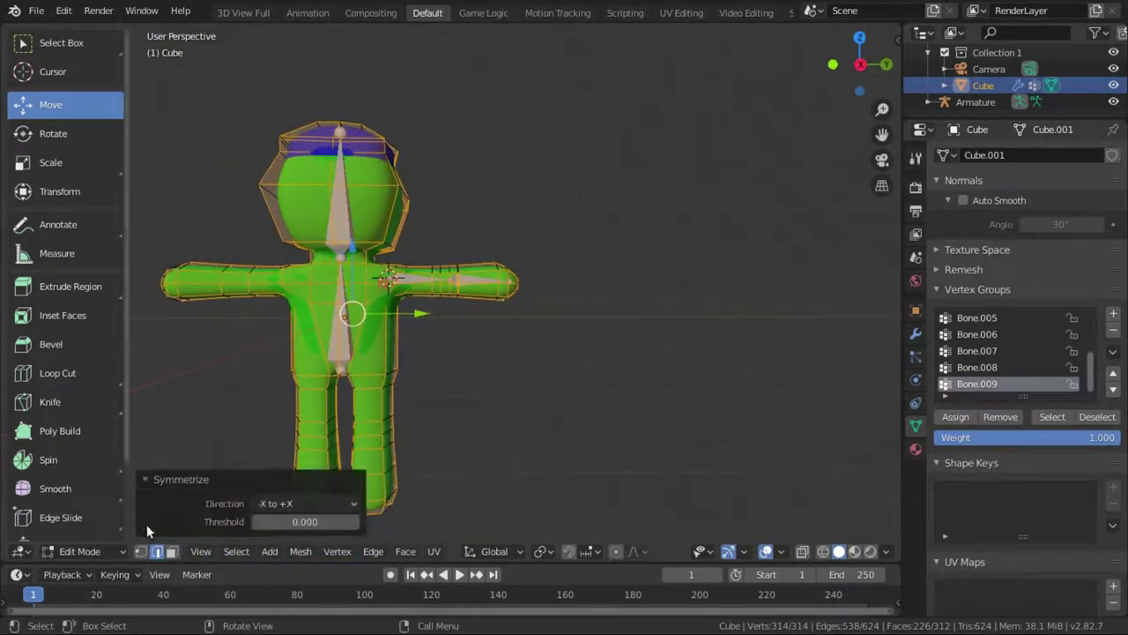
{"action": "left_click", "coordinate": [297, 504]}
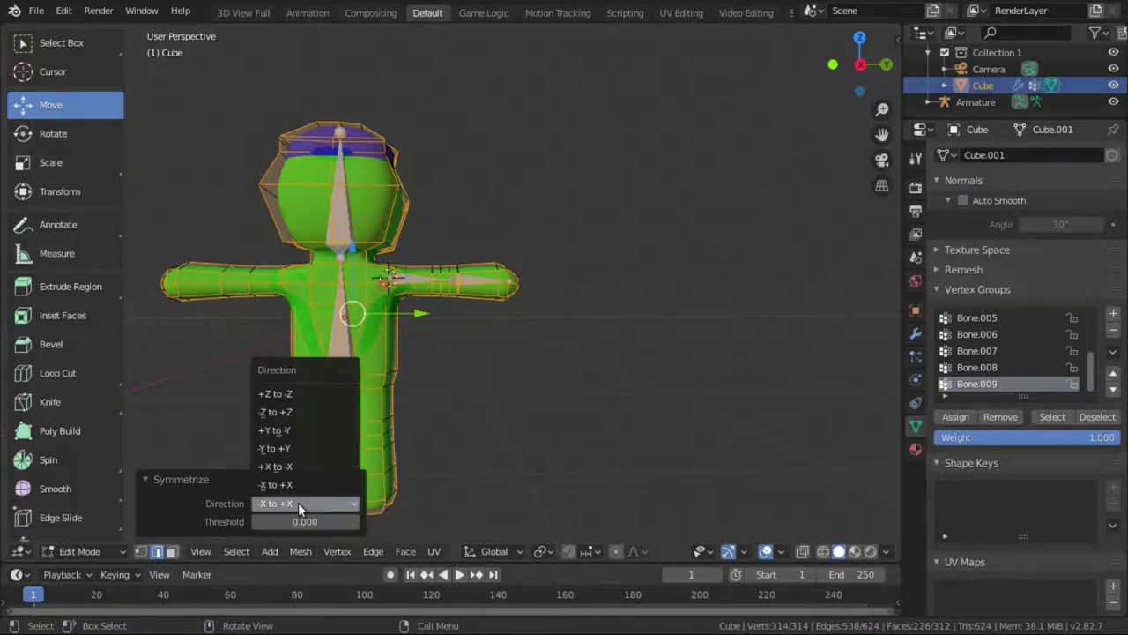
{"action": "left_click", "coordinate": [295, 432]}
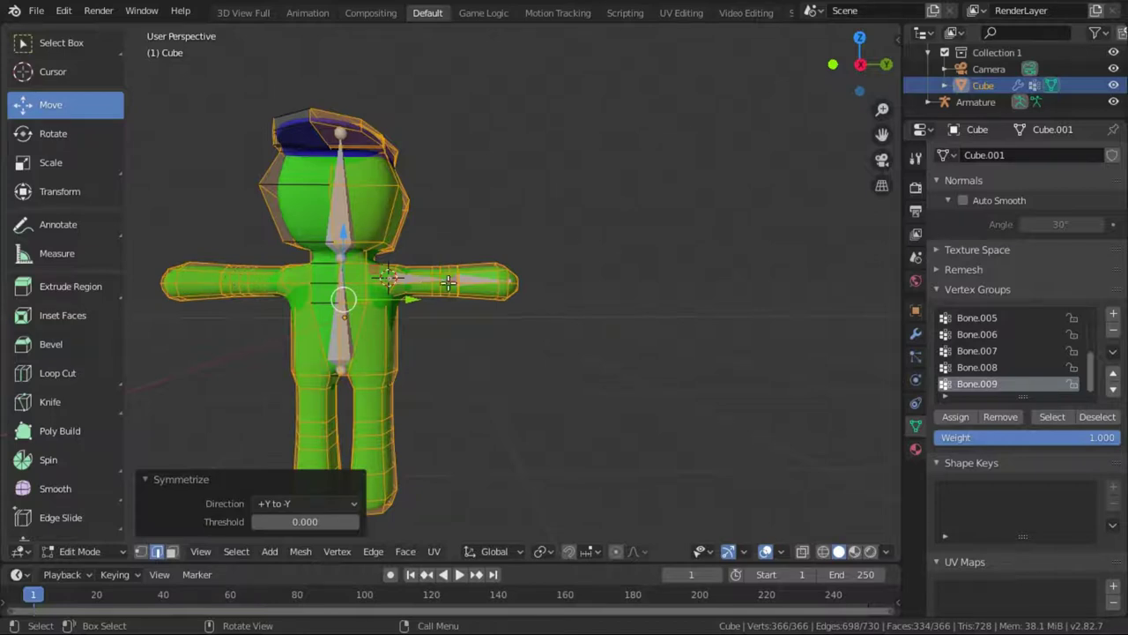
{"action": "left_click", "coordinate": [145, 479]}
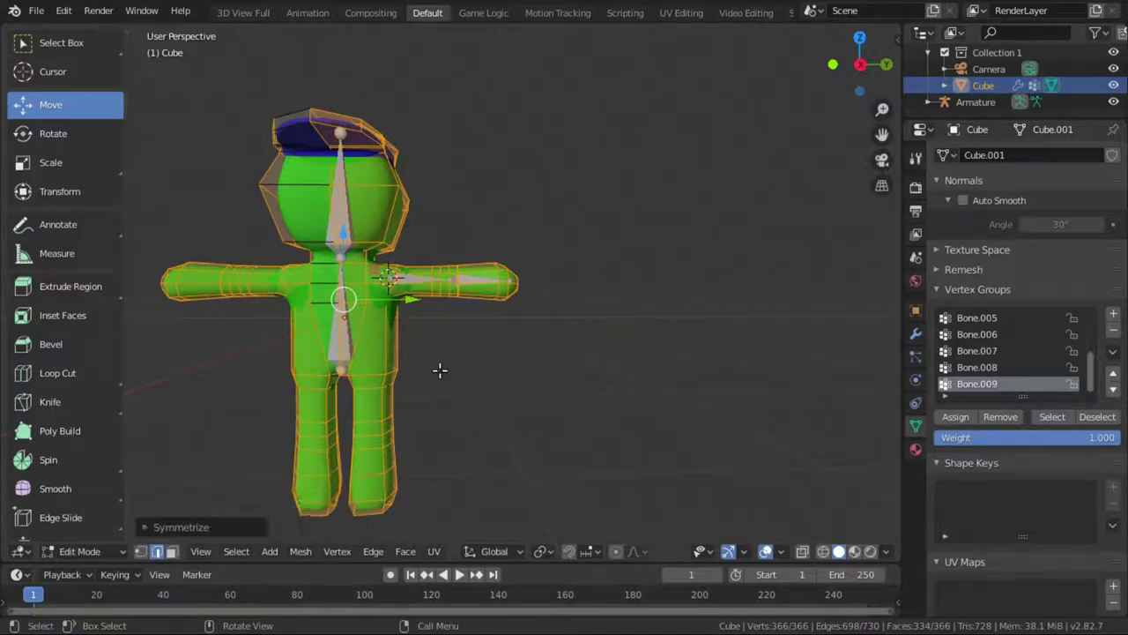
{"action": "scroll", "coordinate": [439, 369], "scroll_direction": "down", "scroll_amount": 1}
{"action": "key", "text": "a"}
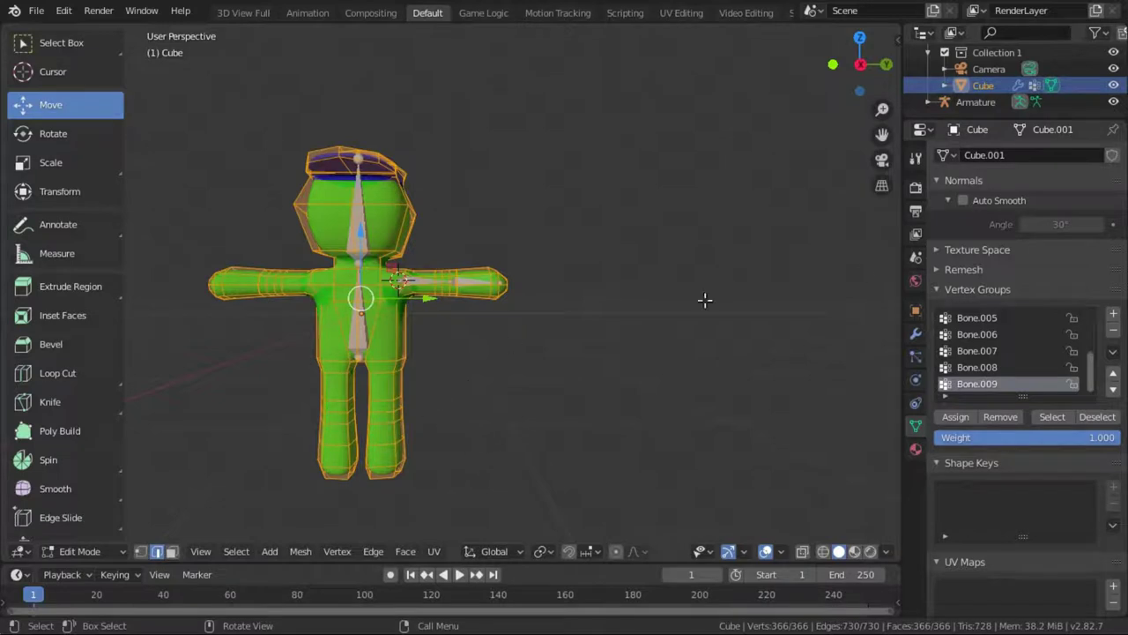
- Put the Armature into Edit Mode and select the lower spine bone's tail joint
{"action": "left_click", "coordinate": [944, 102]}
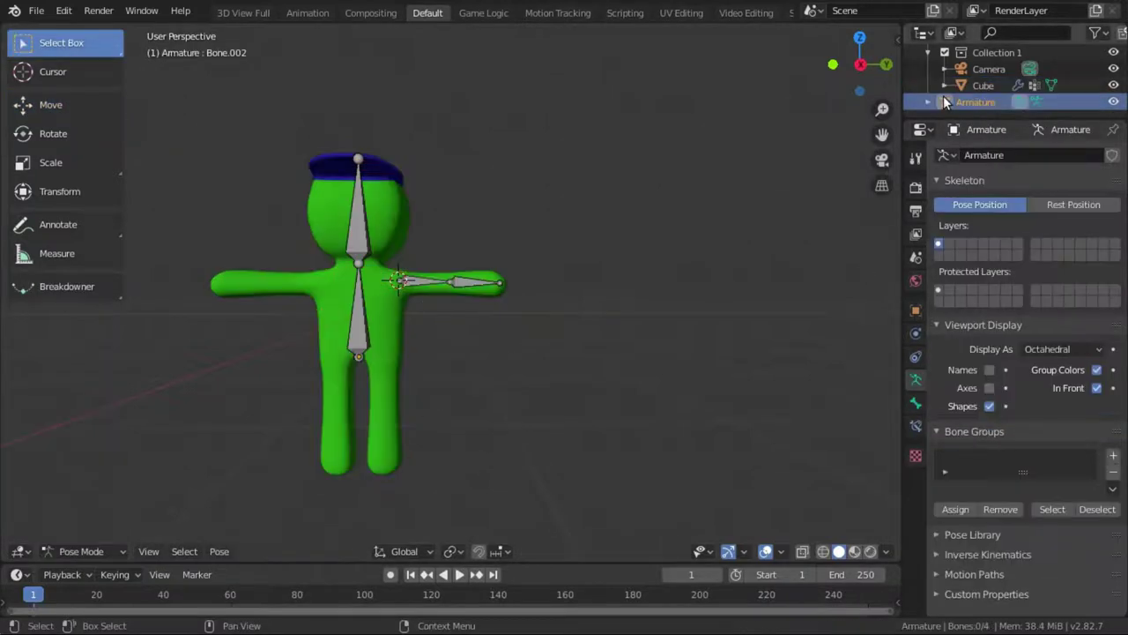
{"action": "scroll", "coordinate": [413, 377], "scroll_direction": "up", "scroll_amount": 6}
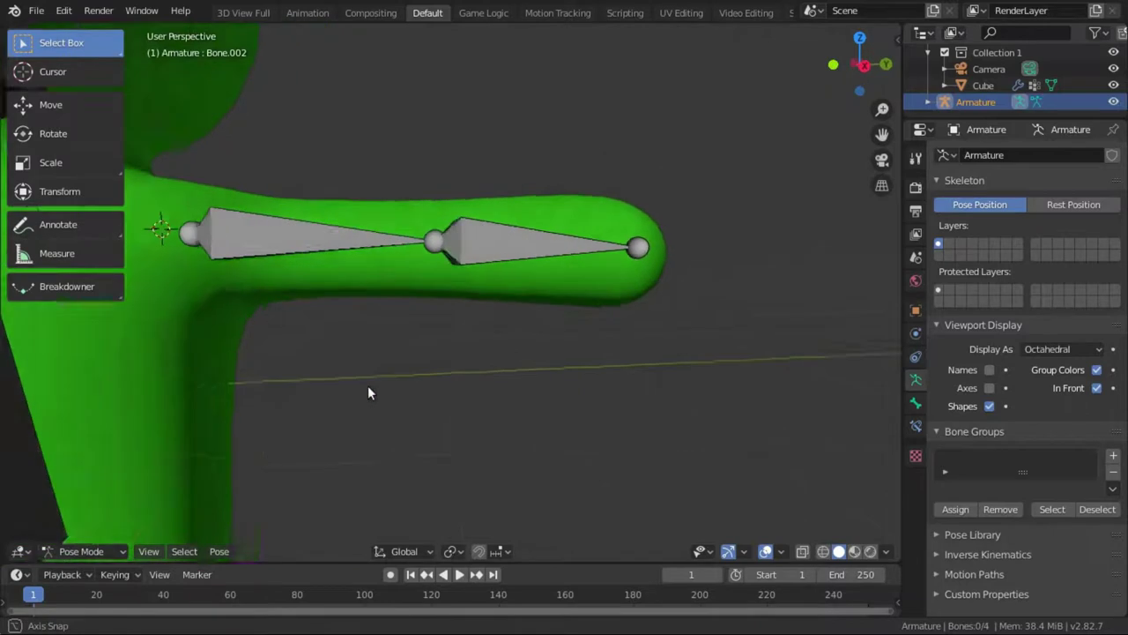
{"action": "scroll", "coordinate": [367, 385], "scroll_direction": "down", "scroll_amount": 8}
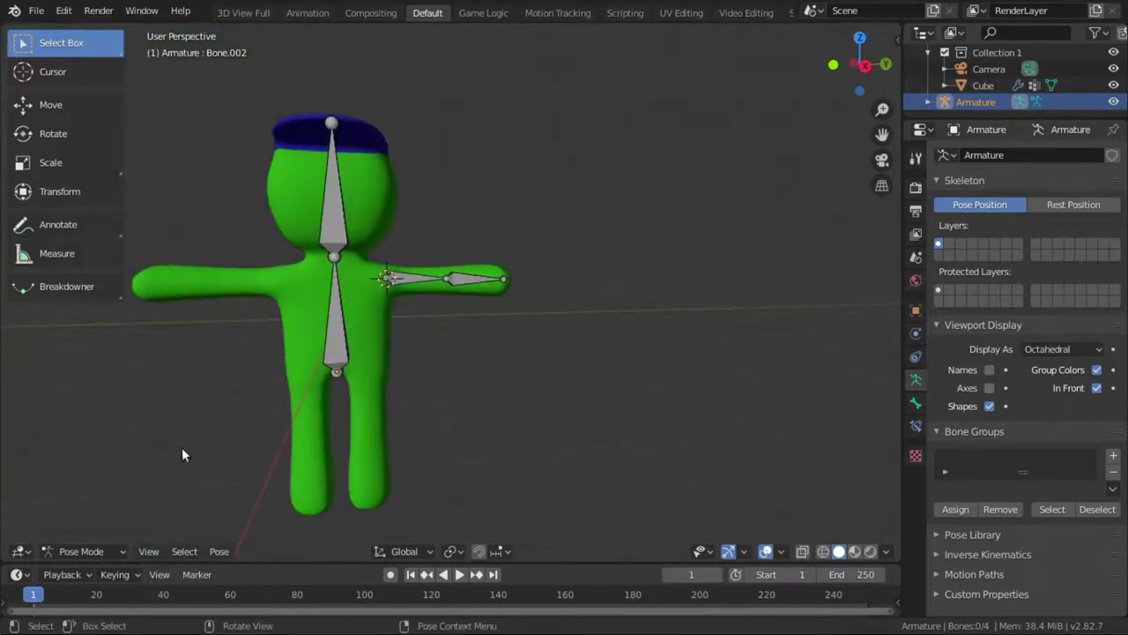
{"action": "left_click", "coordinate": [81, 550]}
{"action": "left_click", "coordinate": [84, 514]}
{"action": "scroll", "coordinate": [284, 423], "scroll_direction": "up", "scroll_amount": 4}
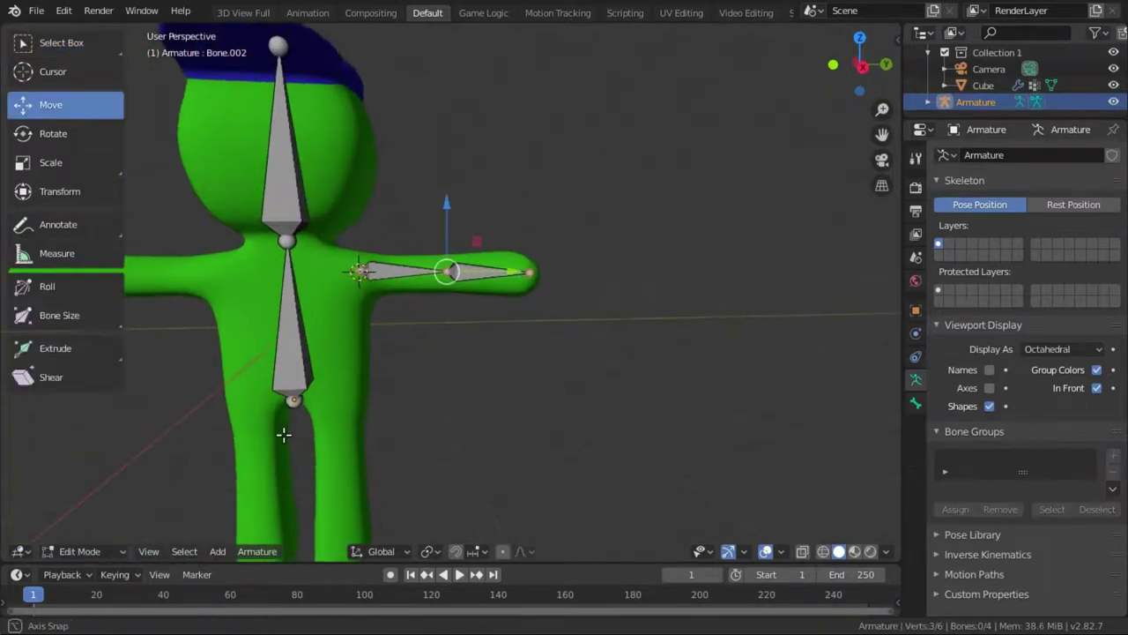
{"action": "left_click", "coordinate": [293, 391]}
{"action": "scroll", "coordinate": [294, 388], "scroll_direction": "down", "scroll_amount": 1}
{"action": "scroll", "coordinate": [294, 386], "scroll_direction": "up", "scroll_amount": 4}
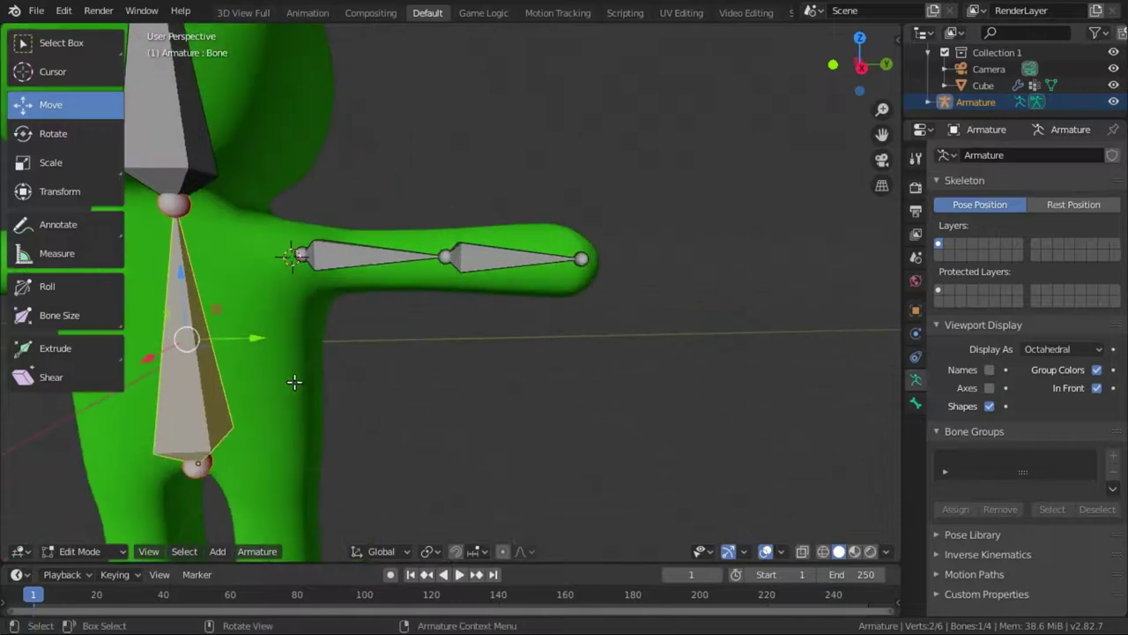
{"action": "left_click", "coordinate": [206, 464]}
{"action": "scroll", "coordinate": [280, 420], "scroll_direction": "down", "scroll_amount": 1}
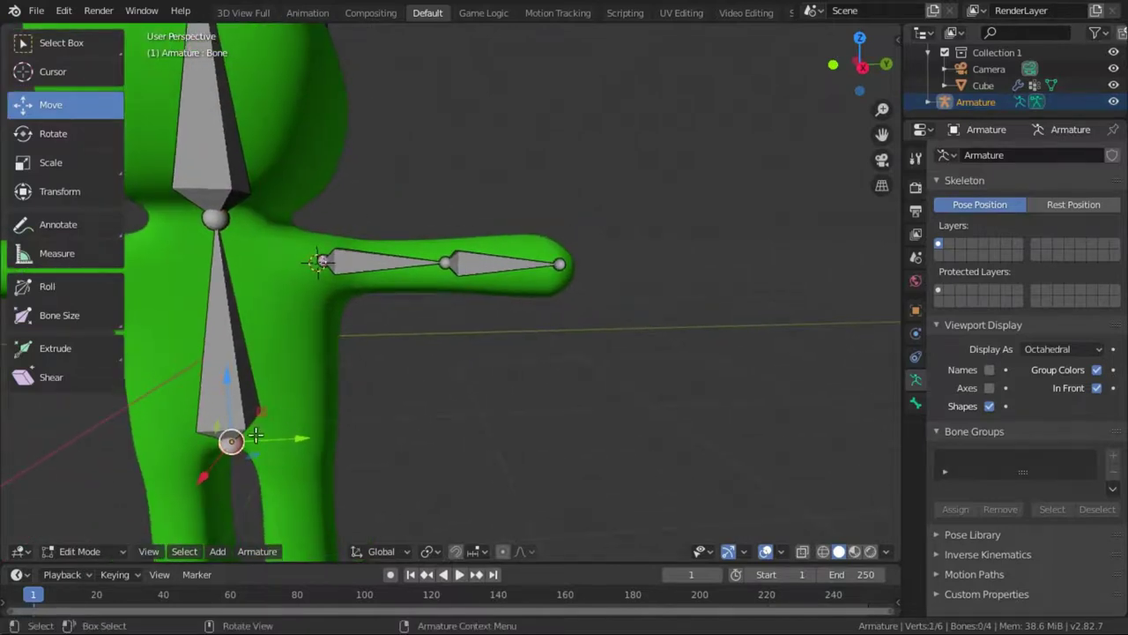
- Place the 3D cursor just beside the spine bone's tail at the hip
{"action": "left_click", "coordinate": [40, 78]}
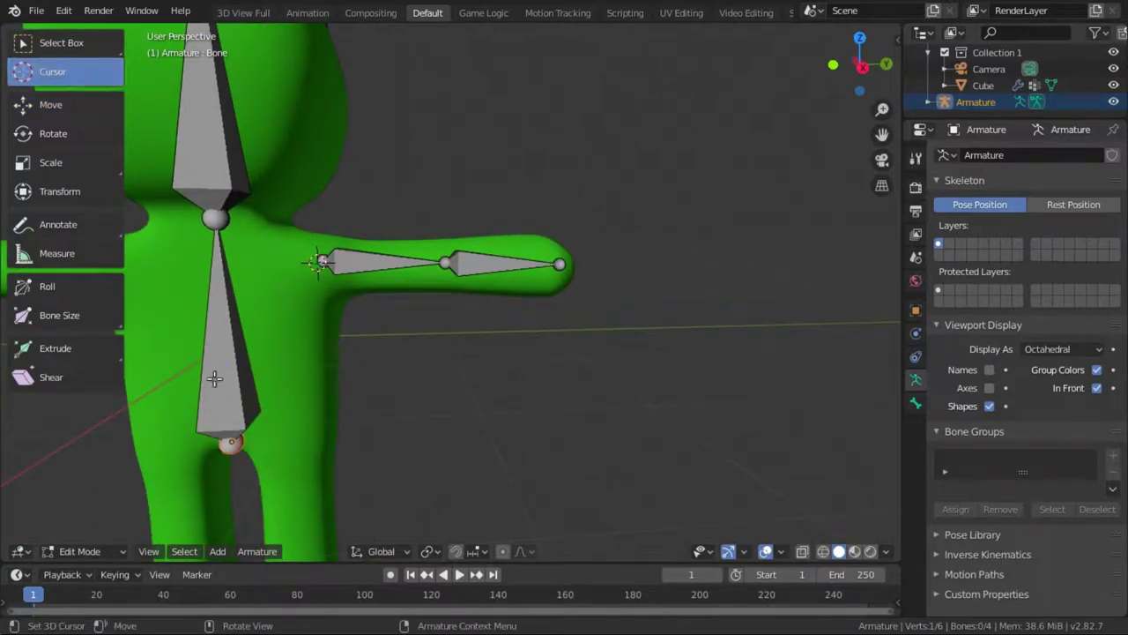
{"action": "left_click", "coordinate": [288, 435]}
{"action": "scroll", "coordinate": [370, 410], "scroll_direction": "down", "scroll_amount": 3}
{"action": "scroll", "coordinate": [384, 396], "scroll_direction": "up", "scroll_amount": 1}
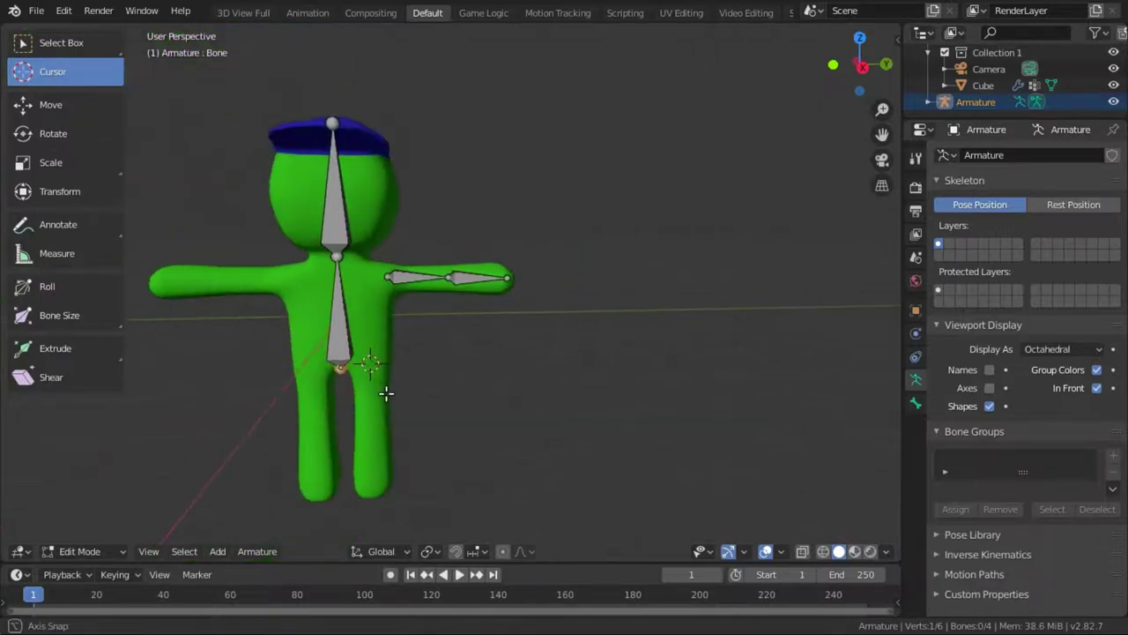
{"action": "scroll", "coordinate": [364, 389], "scroll_direction": "up", "scroll_amount": 3}
{"action": "left_click", "coordinate": [316, 432]}
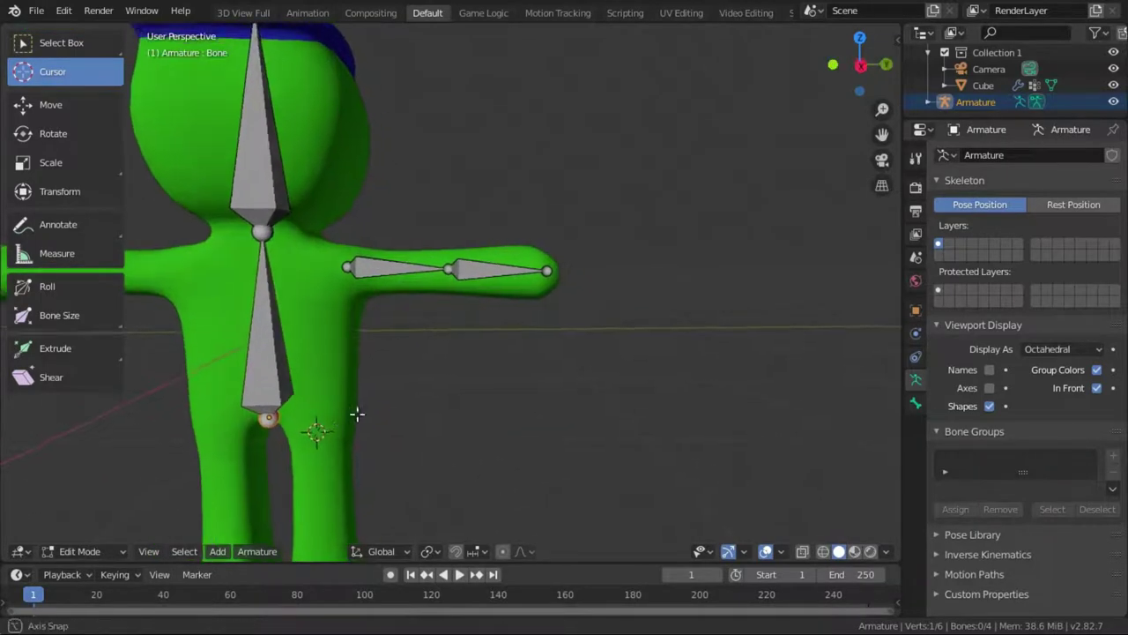
{"action": "scroll", "coordinate": [335, 422], "scroll_direction": "up", "scroll_amount": 1}
{"action": "left_click", "coordinate": [310, 431]}
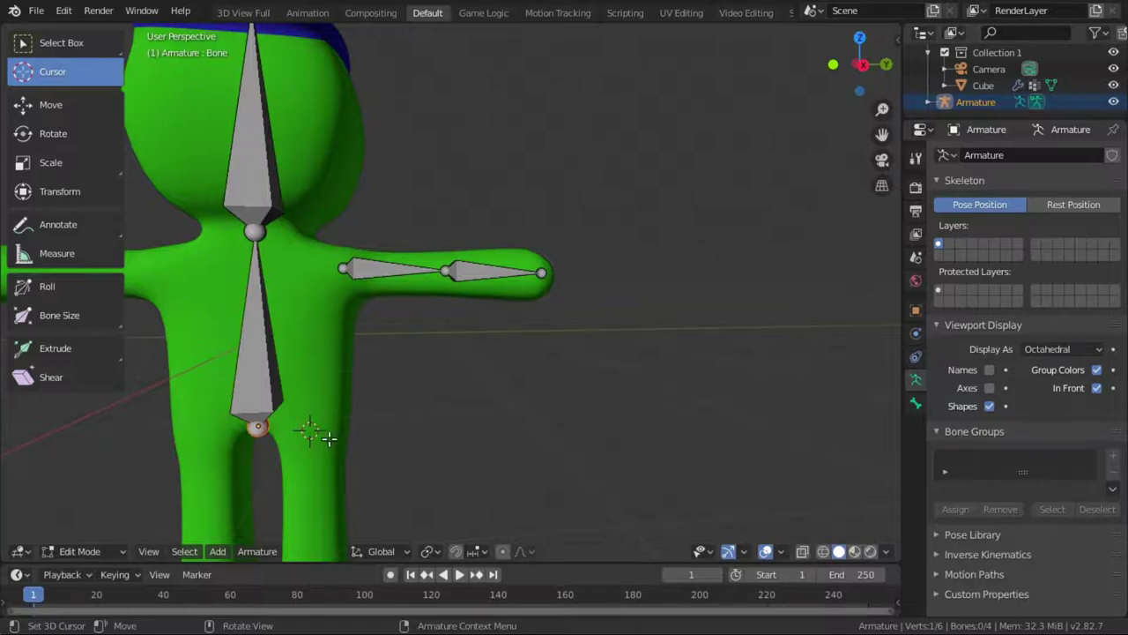
{"action": "scroll", "coordinate": [397, 432], "scroll_direction": "down", "scroll_amount": 3}
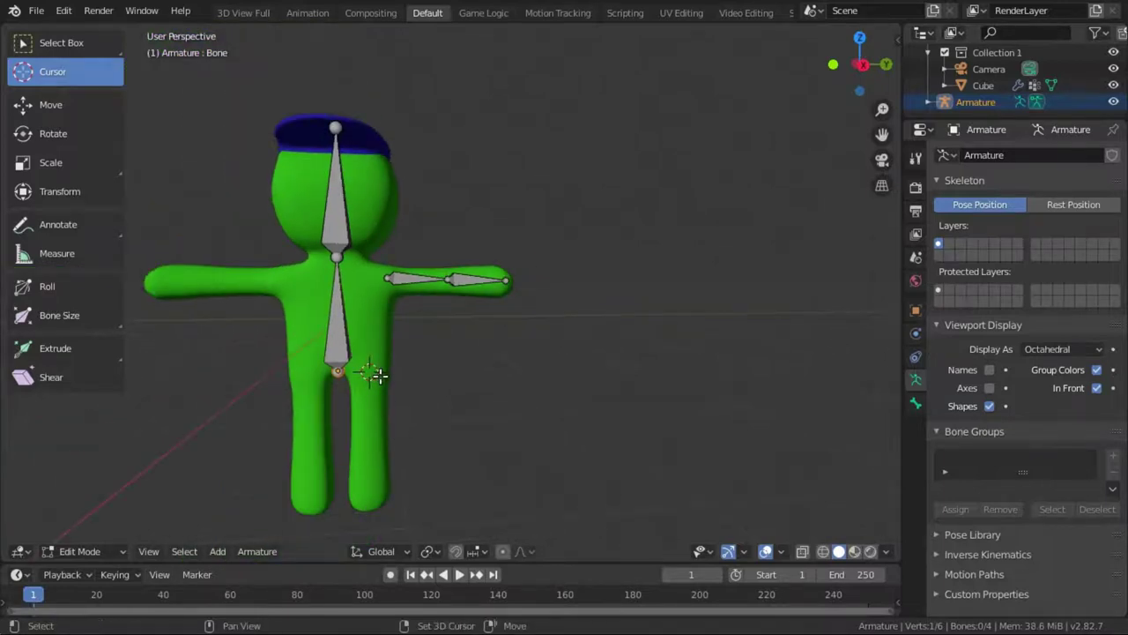
- Add a bone at the hip cursor and extend its tail straight down through the leg to the foot
{"action": "key", "text": "shift+a"}
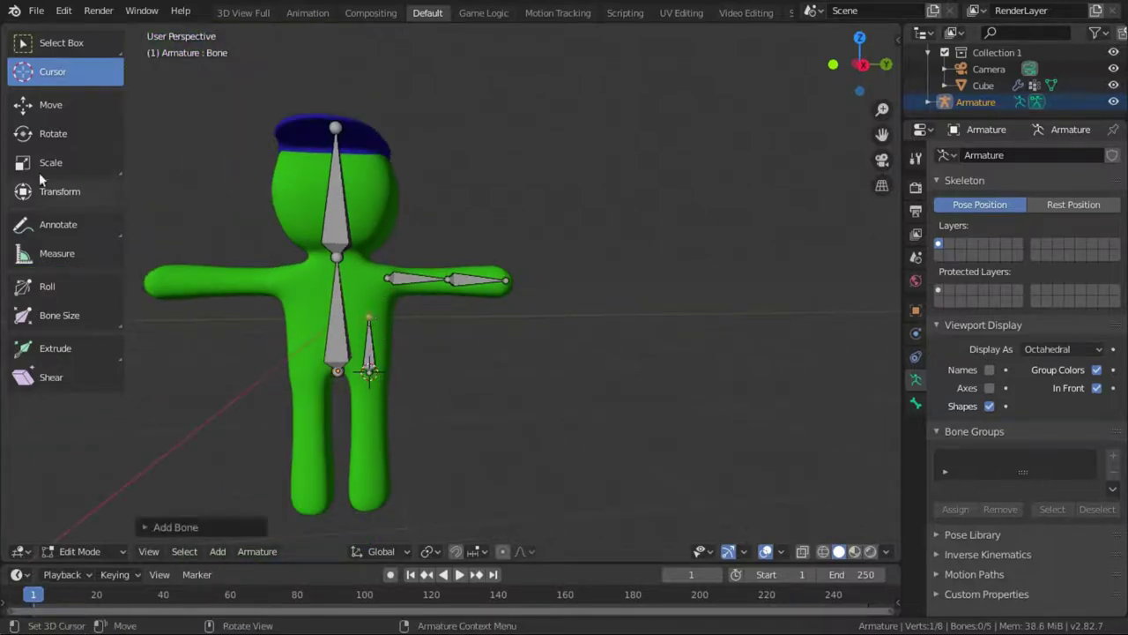
{"action": "left_click", "coordinate": [51, 104]}
{"action": "left_click_drag", "start_coordinate": [376, 379], "coordinate": [535, 271]}
{"action": "left_click", "coordinate": [366, 361]}
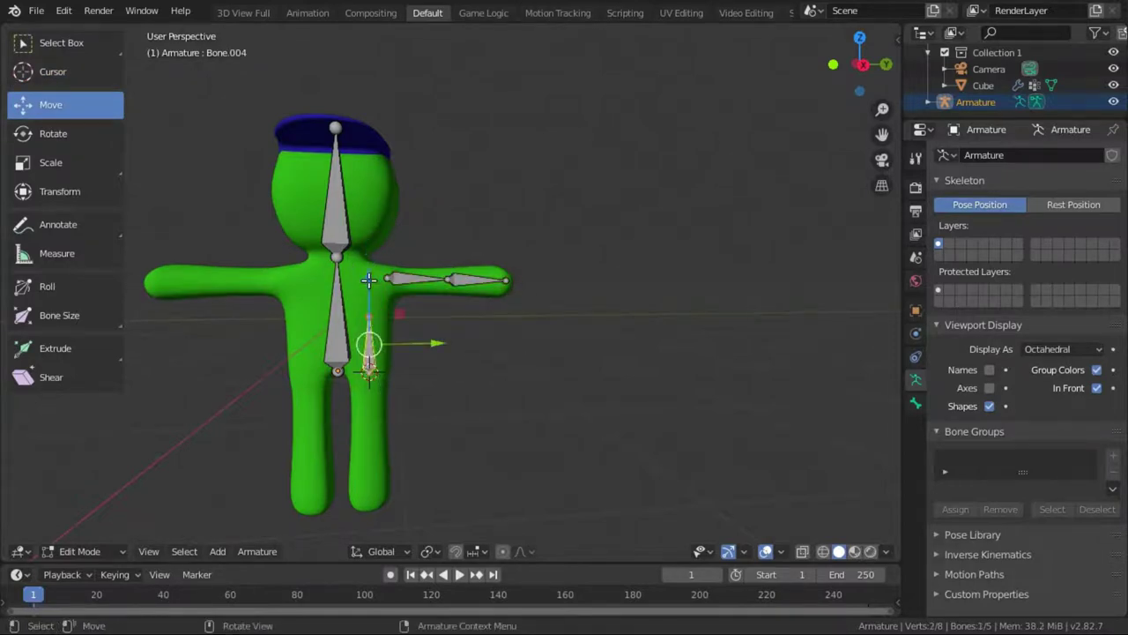
{"action": "left_click", "coordinate": [370, 319]}
{"action": "left_click_drag", "start_coordinate": [369, 277], "coordinate": [414, 500]}
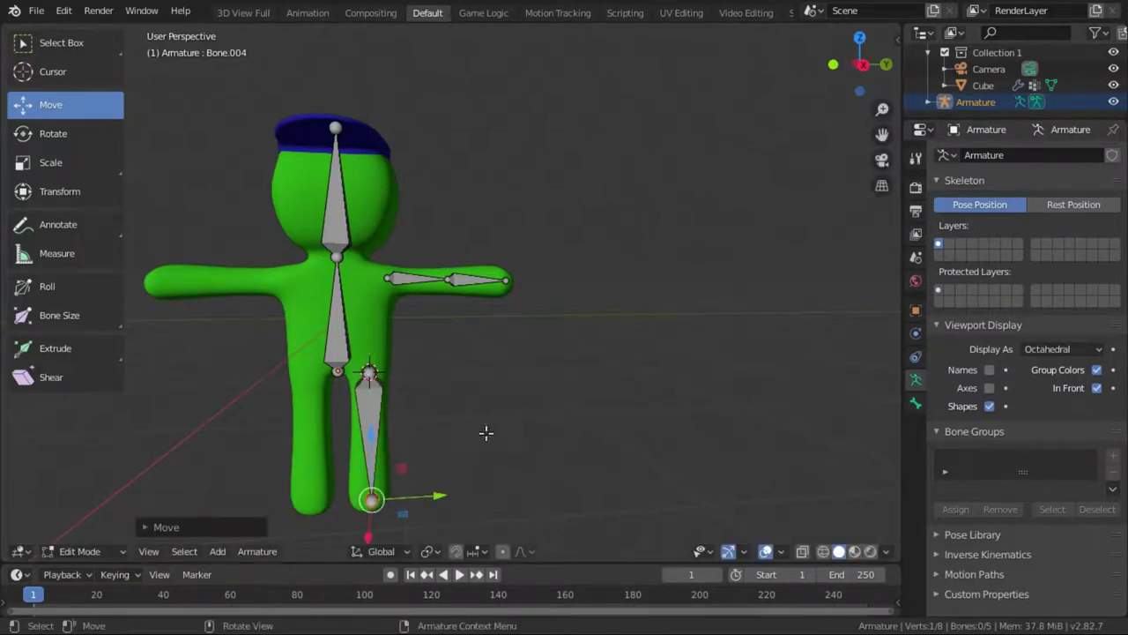
{"action": "left_click", "coordinate": [361, 432]}
{"action": "left_click_drag", "start_coordinate": [421, 433], "coordinate": [418, 434]}
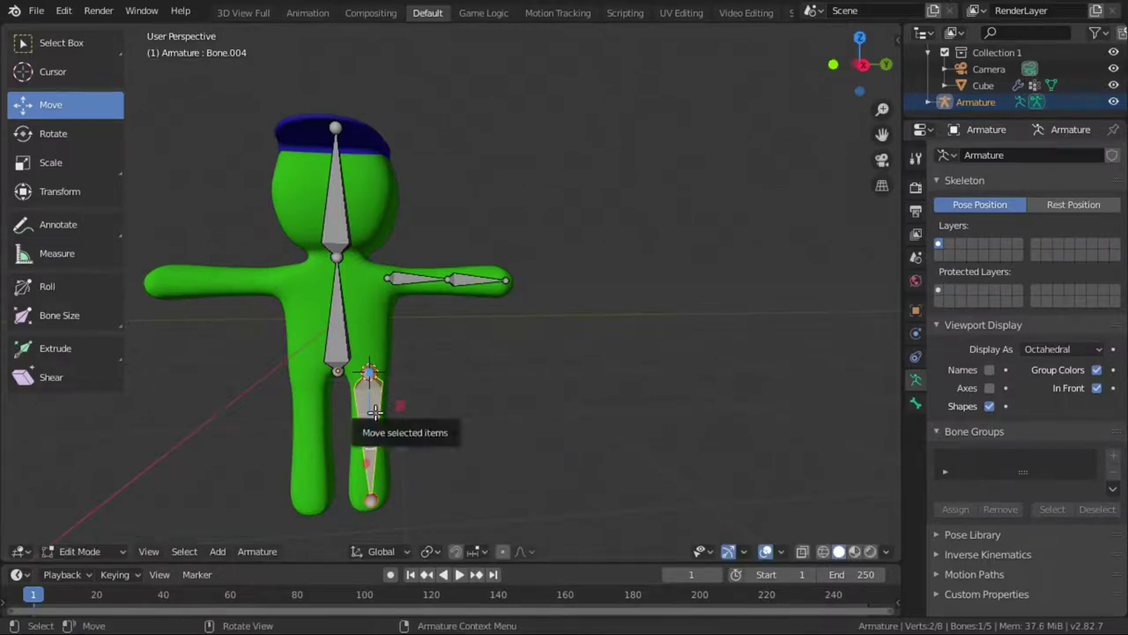
- Subdivide the leg bone into upper and lower bones
{"action": "right_click", "coordinate": [375, 411]}
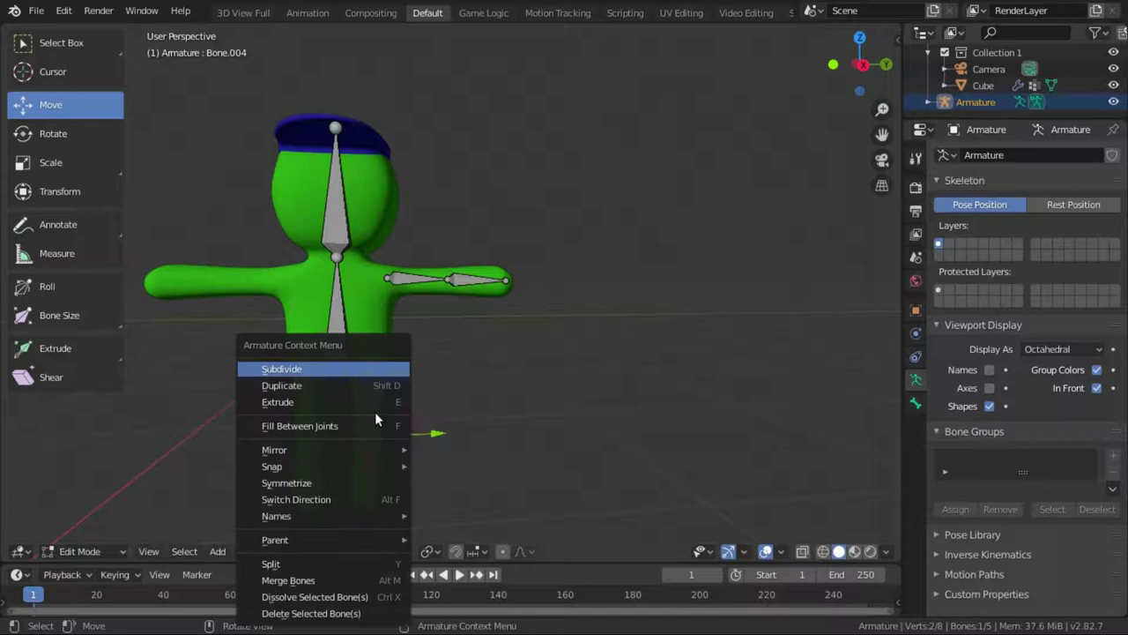
{"action": "left_click", "coordinate": [307, 369]}
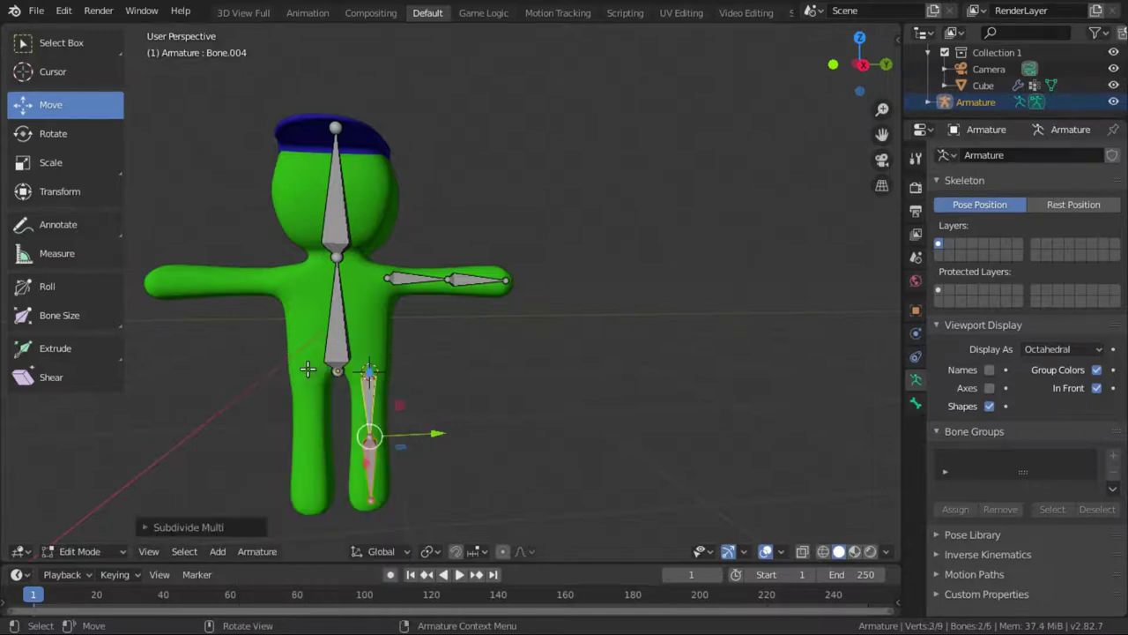
{"action": "scroll", "coordinate": [419, 491], "scroll_direction": "up", "scroll_amount": 6}
{"action": "scroll", "coordinate": [352, 490], "scroll_direction": "down", "scroll_amount": 5}
- Check side and front orthographic views, shift the leg bone along X into the leg, then select the Cube
{"action": "middle_click_drag", "start_coordinate": [272, 488], "coordinate": [453, 448]}
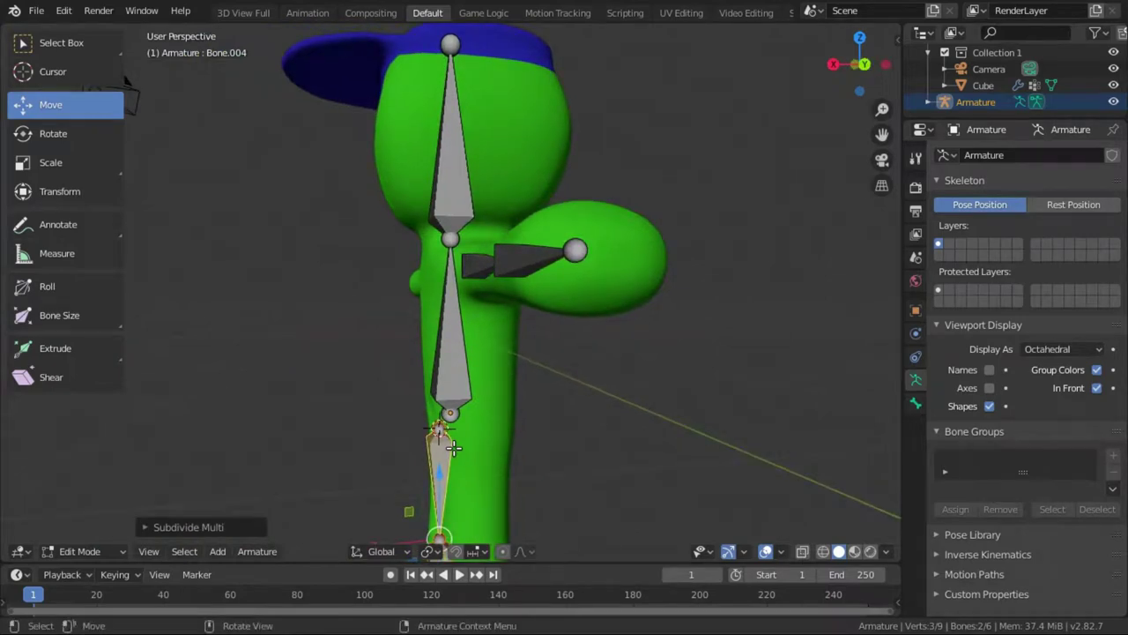
{"action": "left_click", "coordinate": [150, 551]}
{"action": "key", "text": "Tab"}
{"action": "key", "text": "Tab"}
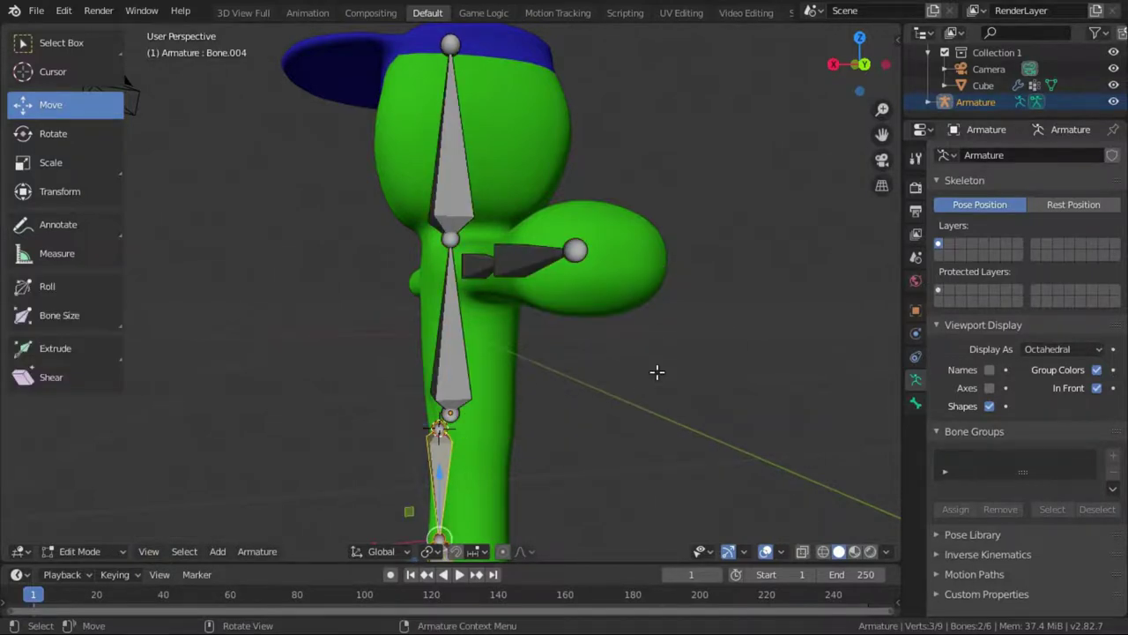
{"action": "key", "text": "grave"}
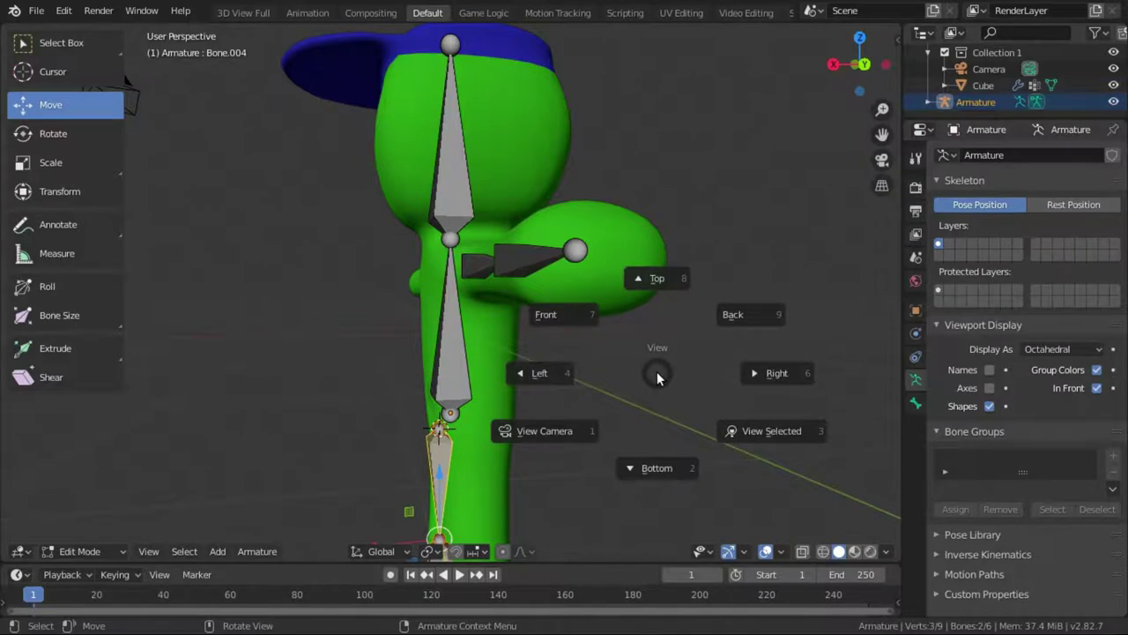
{"action": "left_click", "coordinate": [547, 364]}
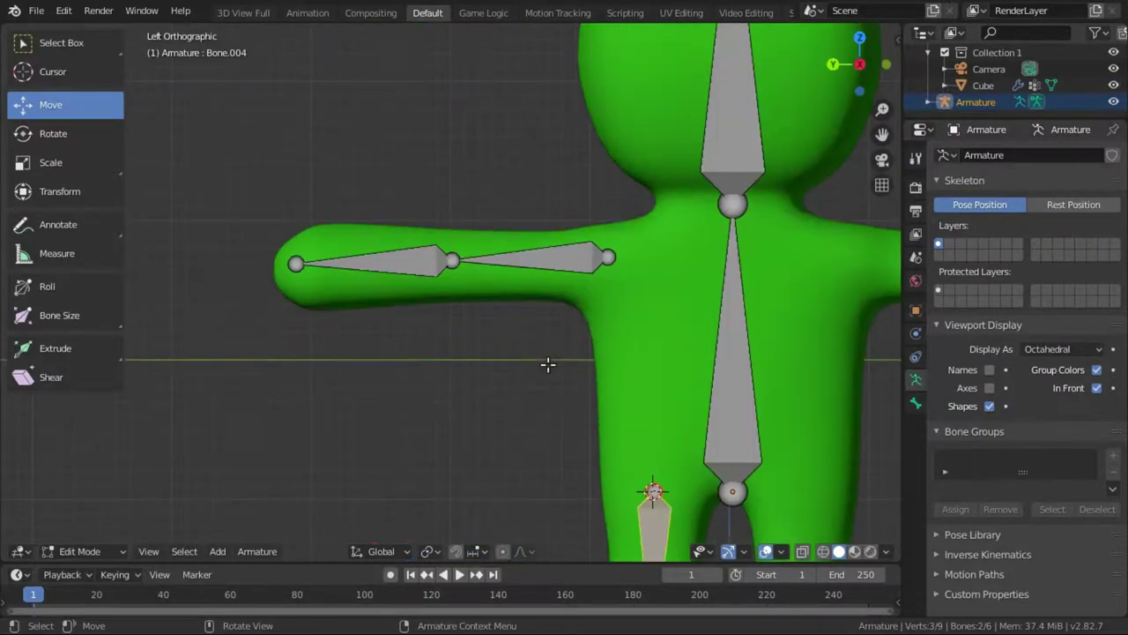
{"action": "scroll", "coordinate": [523, 370], "scroll_direction": "down", "scroll_amount": 6}
{"action": "middle_click_drag", "start_coordinate": [521, 395], "coordinate": [823, 194]}
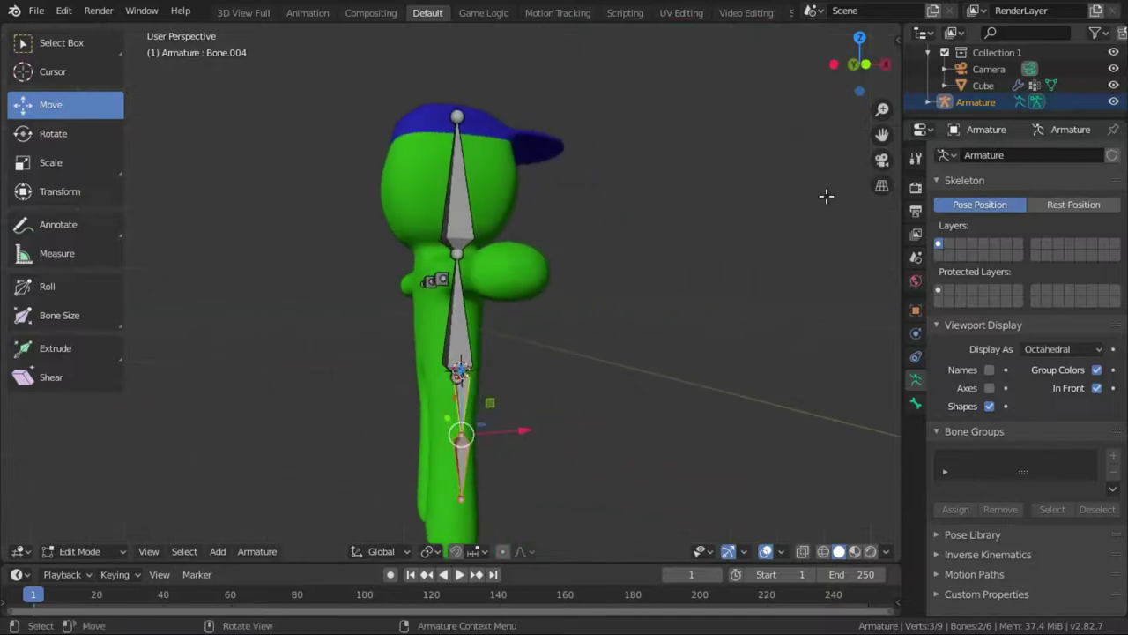
{"action": "left_click", "coordinate": [868, 70]}
{"action": "scroll", "coordinate": [436, 362], "scroll_direction": "up", "scroll_amount": 2}
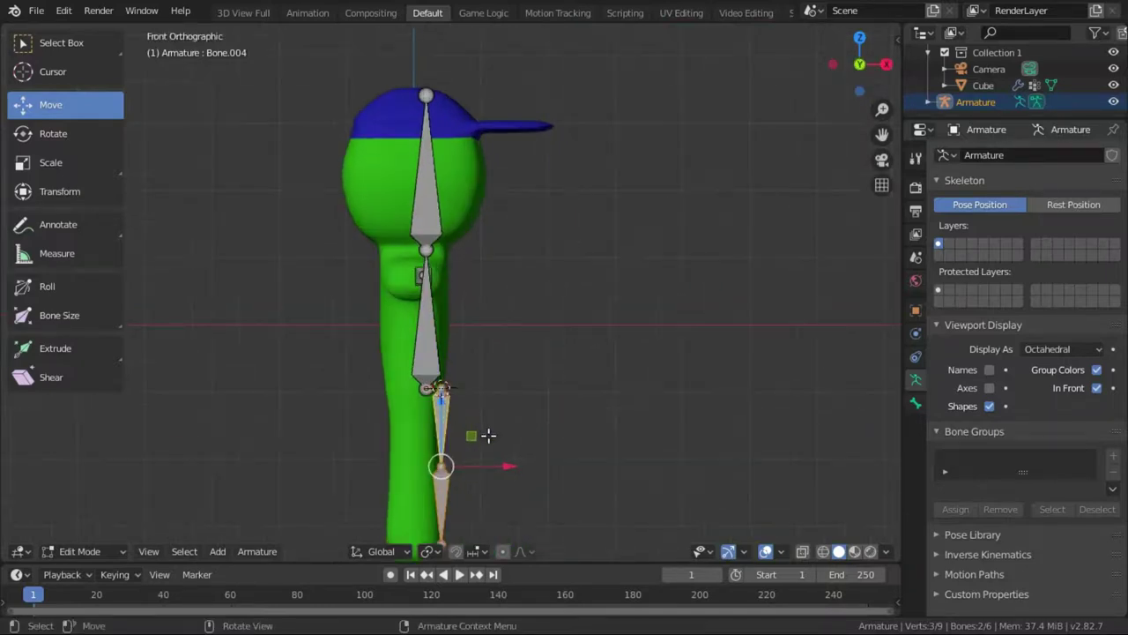
{"action": "left_click_drag", "start_coordinate": [500, 466], "coordinate": [485, 466]}
{"action": "middle_click_drag", "start_coordinate": [538, 391], "coordinate": [400, 396]}
{"action": "scroll", "coordinate": [400, 397], "scroll_direction": "down", "scroll_amount": 4}
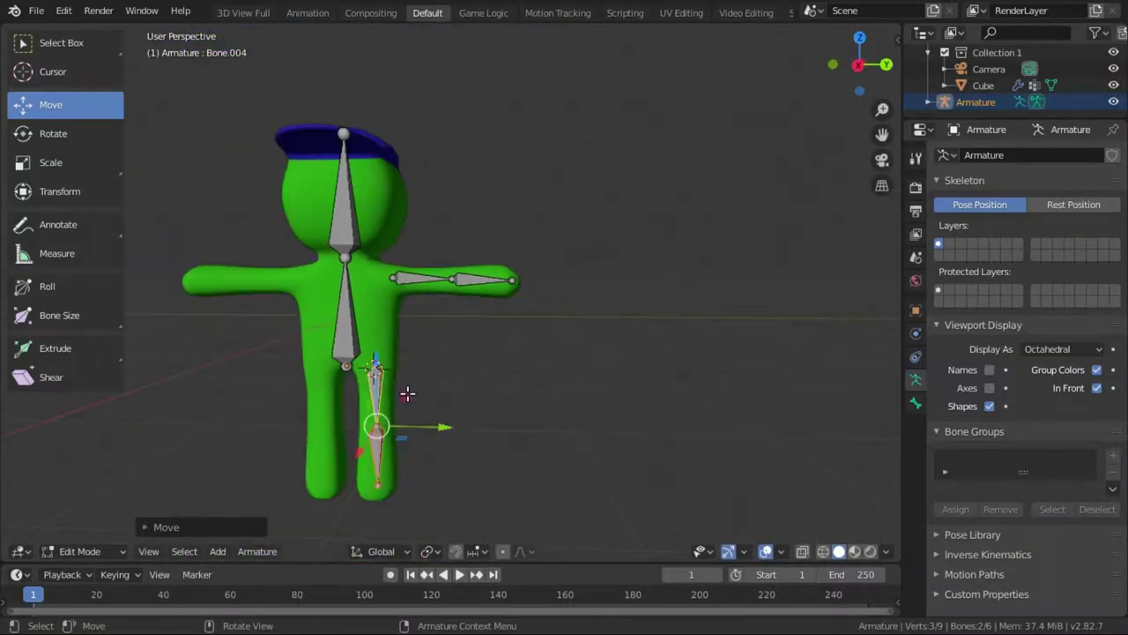
{"action": "left_click", "coordinate": [962, 85]}
- Select a crotch vertex, then return the mesh to Object Mode to inspect it
{"action": "scroll", "coordinate": [443, 394], "scroll_direction": "down", "scroll_amount": 1}
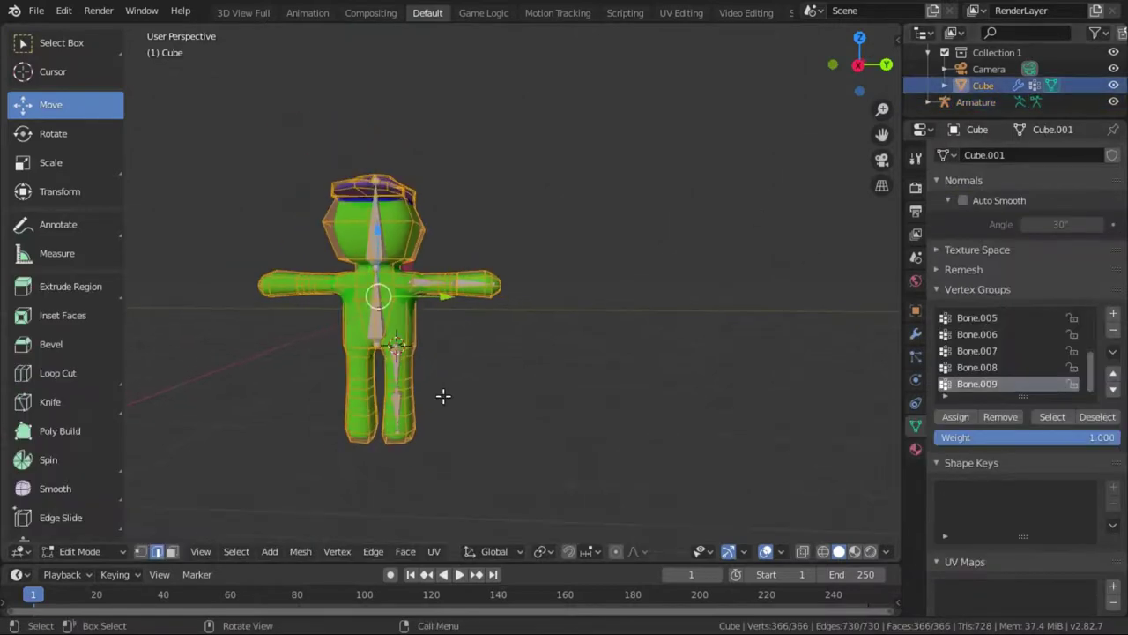
{"action": "scroll", "coordinate": [424, 408], "scroll_direction": "up", "scroll_amount": 4}
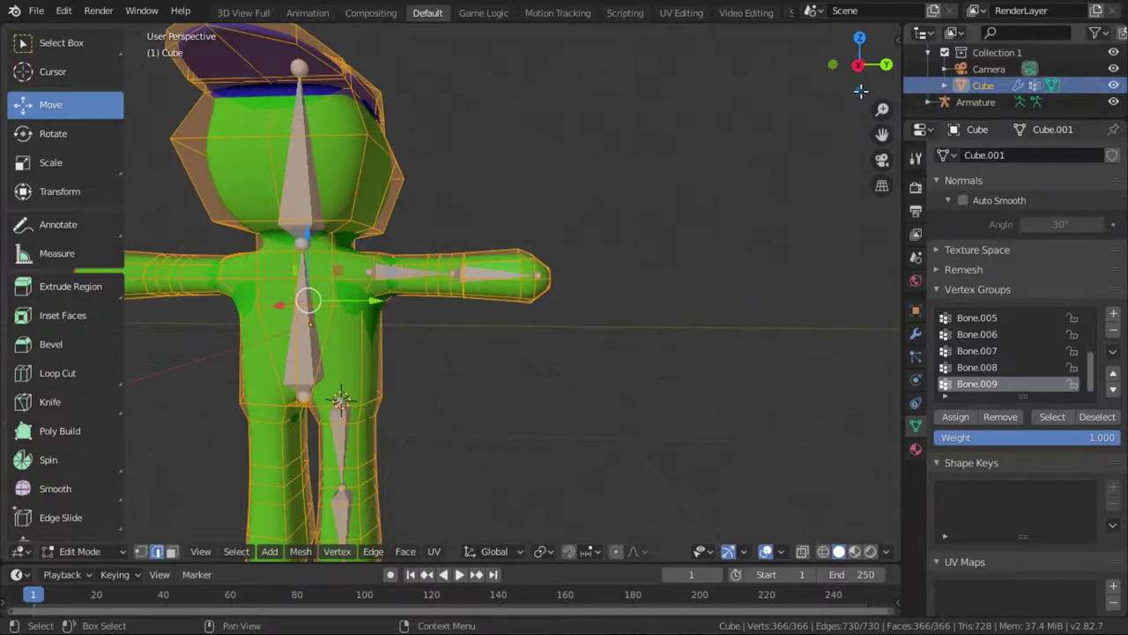
{"action": "left_click", "coordinate": [322, 399]}
{"action": "scroll", "coordinate": [428, 403], "scroll_direction": "down", "scroll_amount": 2}
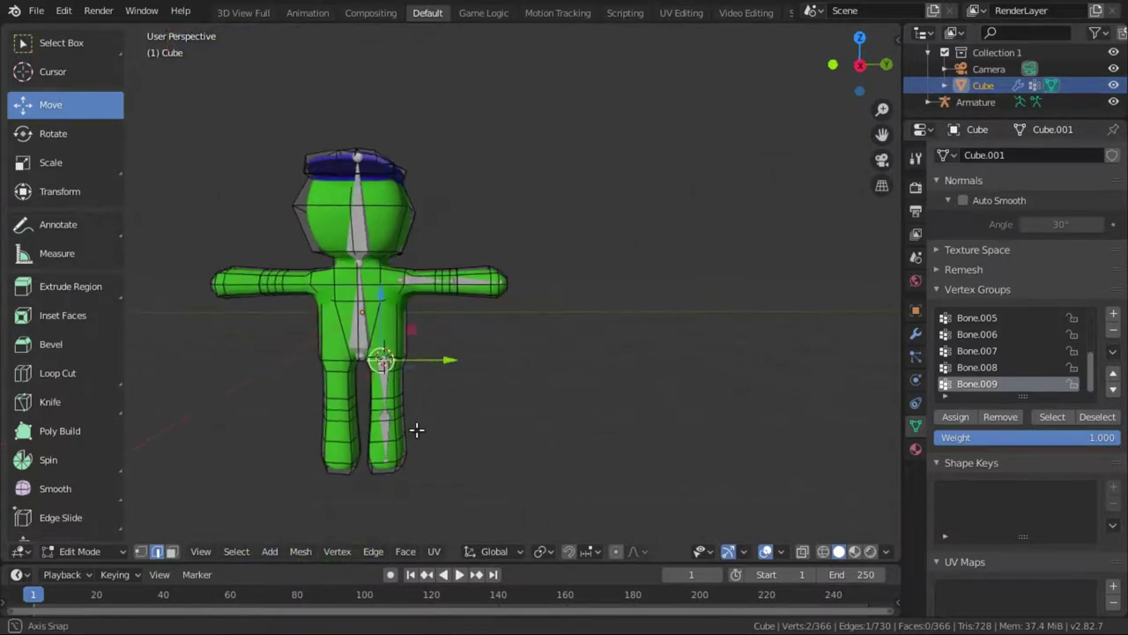
{"action": "scroll", "coordinate": [415, 428], "scroll_direction": "up", "scroll_amount": 2}
{"action": "scroll", "coordinate": [412, 442], "scroll_direction": "up", "scroll_amount": 1}
{"action": "key", "text": "Tab"}
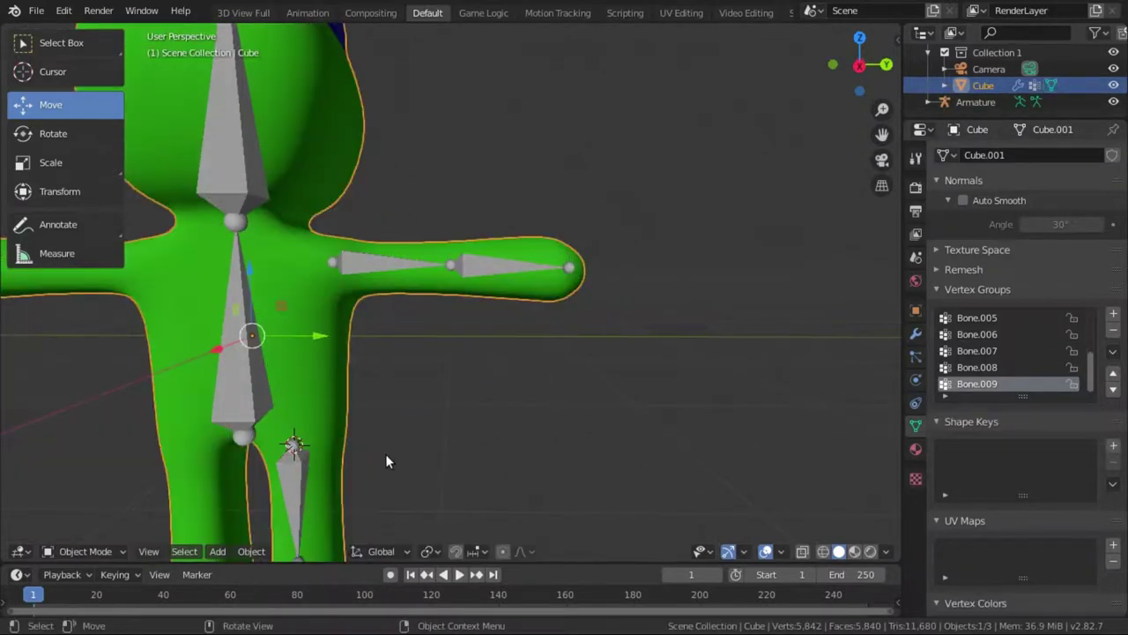
{"action": "scroll", "coordinate": [385, 455], "scroll_direction": "down", "scroll_amount": 2}
{"action": "scroll", "coordinate": [418, 455], "scroll_direction": "up", "scroll_amount": 3}
{"action": "scroll", "coordinate": [456, 443], "scroll_direction": "down", "scroll_amount": 4}
{"action": "mouse_move", "coordinate": [455, 443]}
{"action": "middle_mouse_down"}
{"action": "mouse_move", "coordinate": [309, 461]}
{"action": "mouse_move", "coordinate": [345, 482]}
{"action": "mouse_move", "coordinate": [455, 424]}
{"action": "middle_mouse_up"}
{"action": "scroll", "coordinate": [345, 476], "scroll_direction": "up", "scroll_amount": 3}
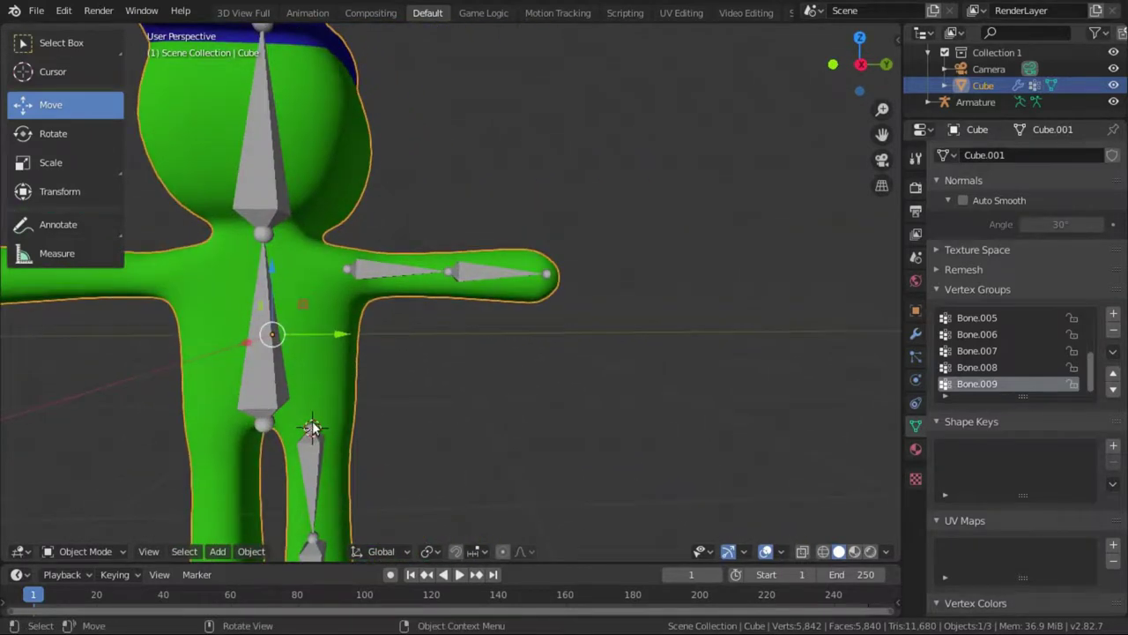
- Expand the Armature entry in the Outliner and put the Cube mesh into Edit Mode
{"action": "left_click", "coordinate": [934, 103]}
{"action": "scroll", "coordinate": [952, 93], "scroll_direction": "down", "scroll_amount": 2}
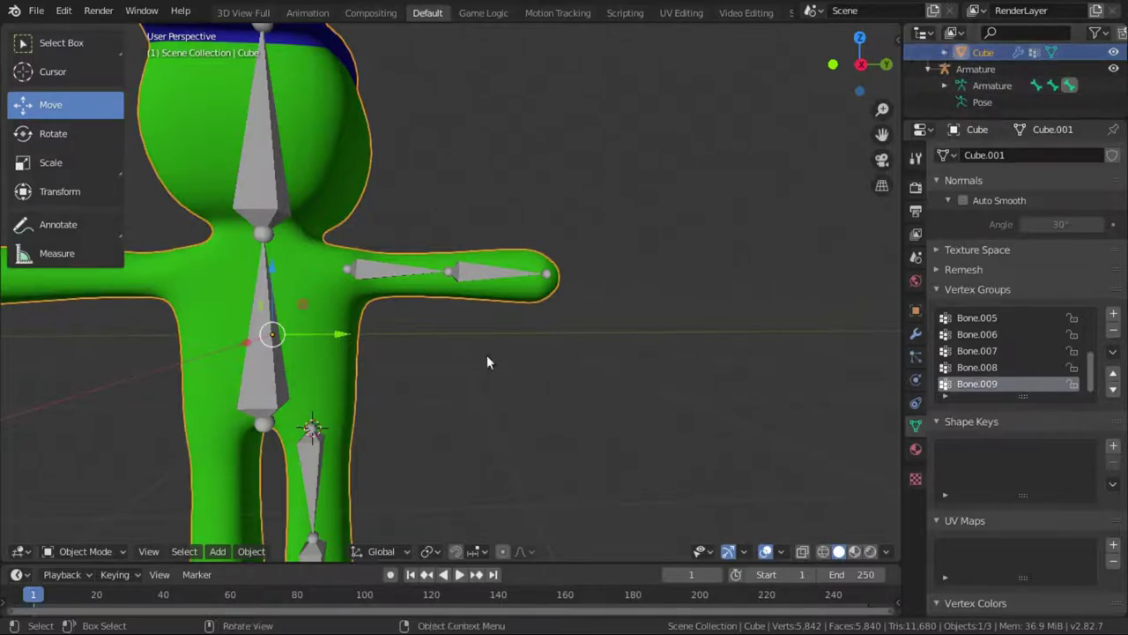
{"action": "middle_click_drag", "start_coordinate": [445, 404], "coordinate": [400, 444]}
{"action": "key", "text": "Tab"}
- Zoom in on the leg and select the edge loop around the knee
{"action": "key", "text": "b"}
{"action": "left_click_drag", "start_coordinate": [372, 356], "coordinate": [446, 444]}
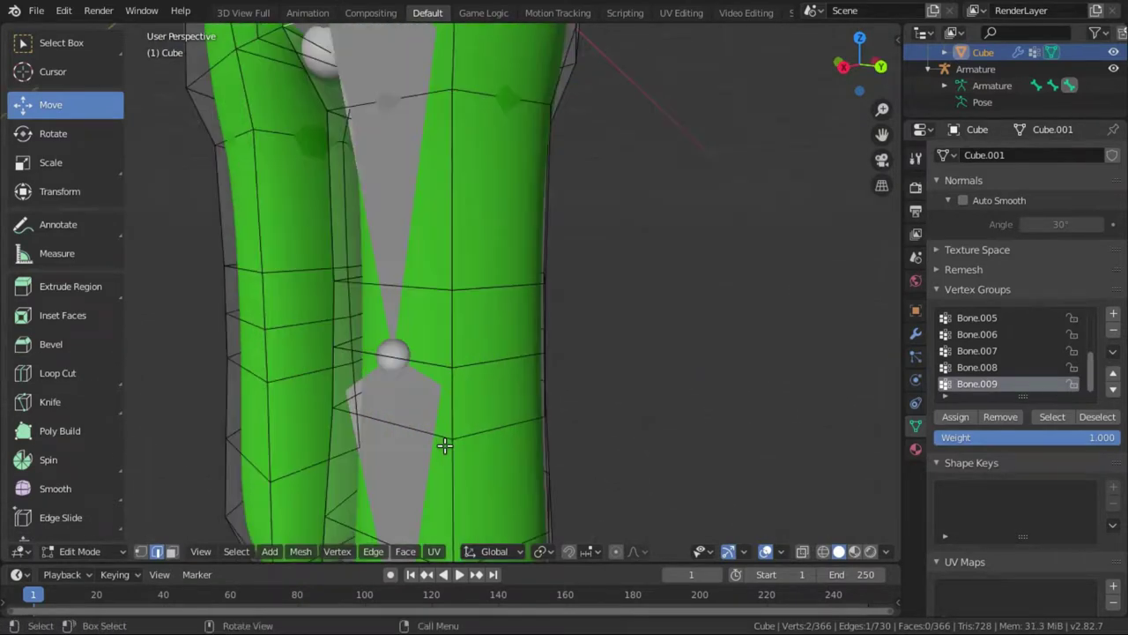
{"action": "mouse_move", "coordinate": [483, 359]}
{"action": "middle_mouse_down"}
{"action": "mouse_move", "coordinate": [576, 370]}
{"action": "mouse_move", "coordinate": [398, 370]}
{"action": "middle_mouse_up"}
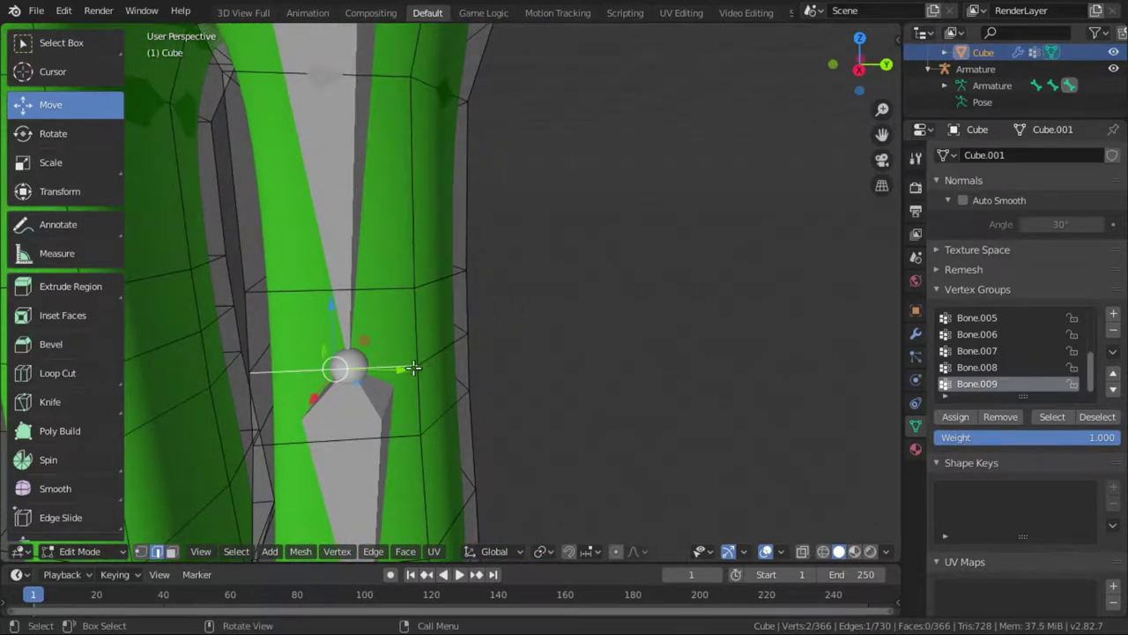
{"action": "left_click", "coordinate": [391, 363]}
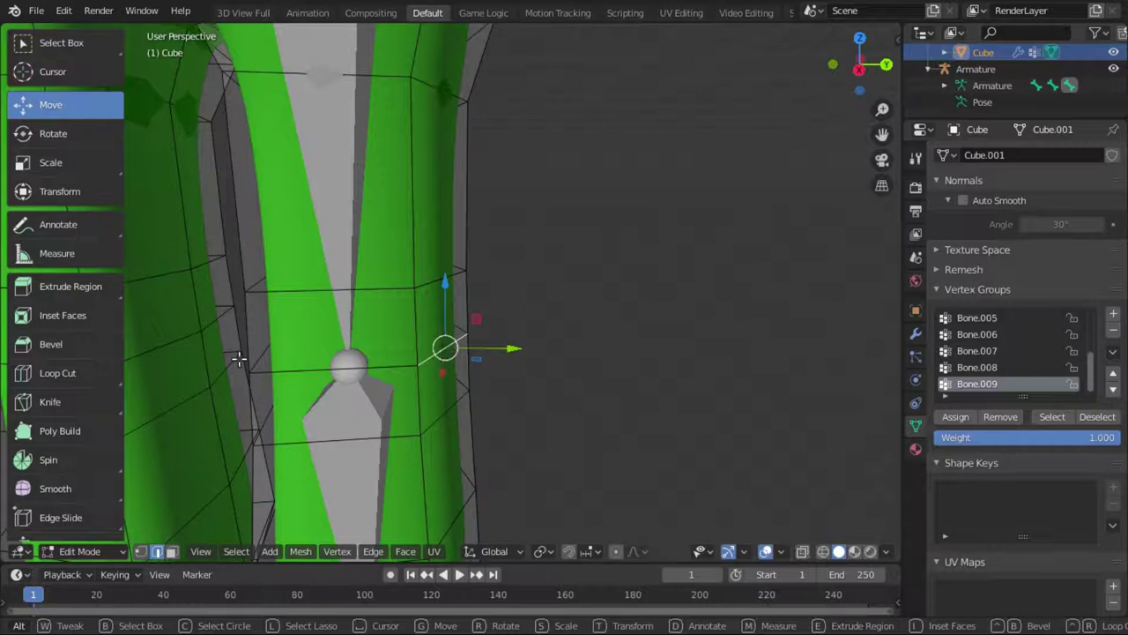
{"action": "left_click", "coordinate": [321, 367], "text": "alt"}
{"action": "middle_click_drag", "start_coordinate": [570, 349], "coordinate": [547, 344]}
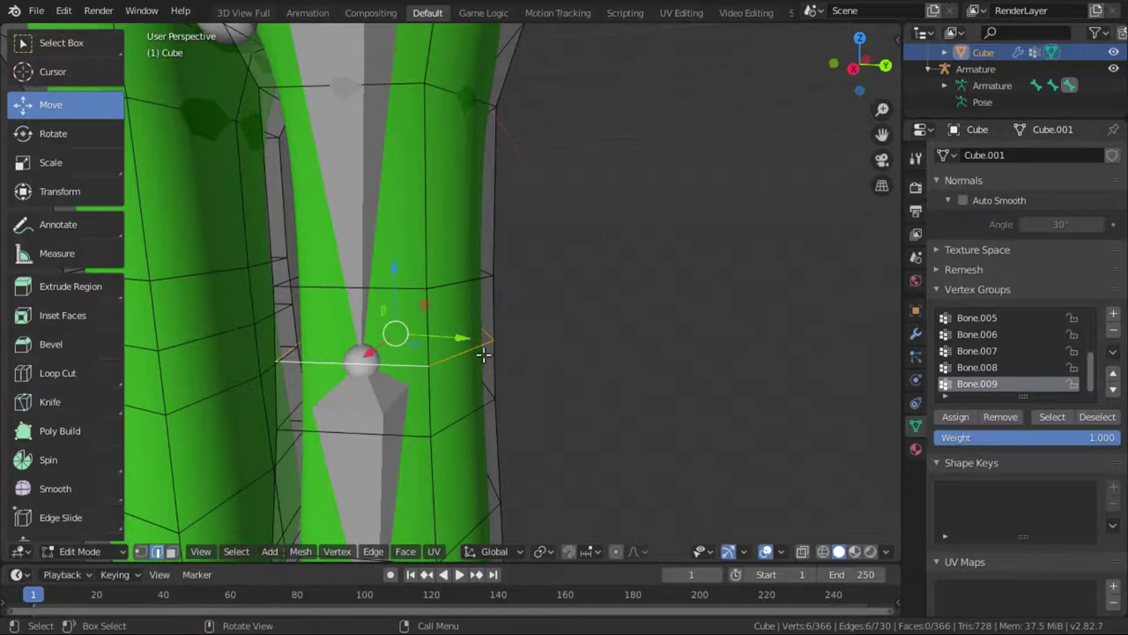
{"action": "middle_click_drag", "start_coordinate": [398, 411], "coordinate": [419, 411]}
- Bevel the knee edge loop to 0.221 width, then select the whole mesh
{"action": "key", "text": "ctrl+b"}
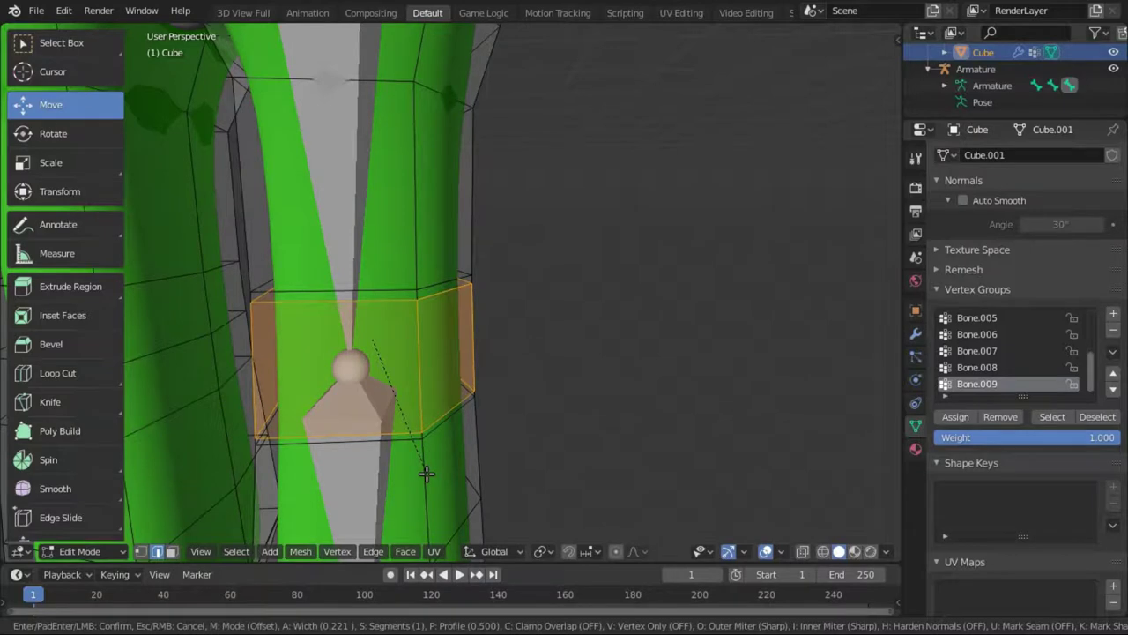
{"action": "left_click", "coordinate": [427, 473]}
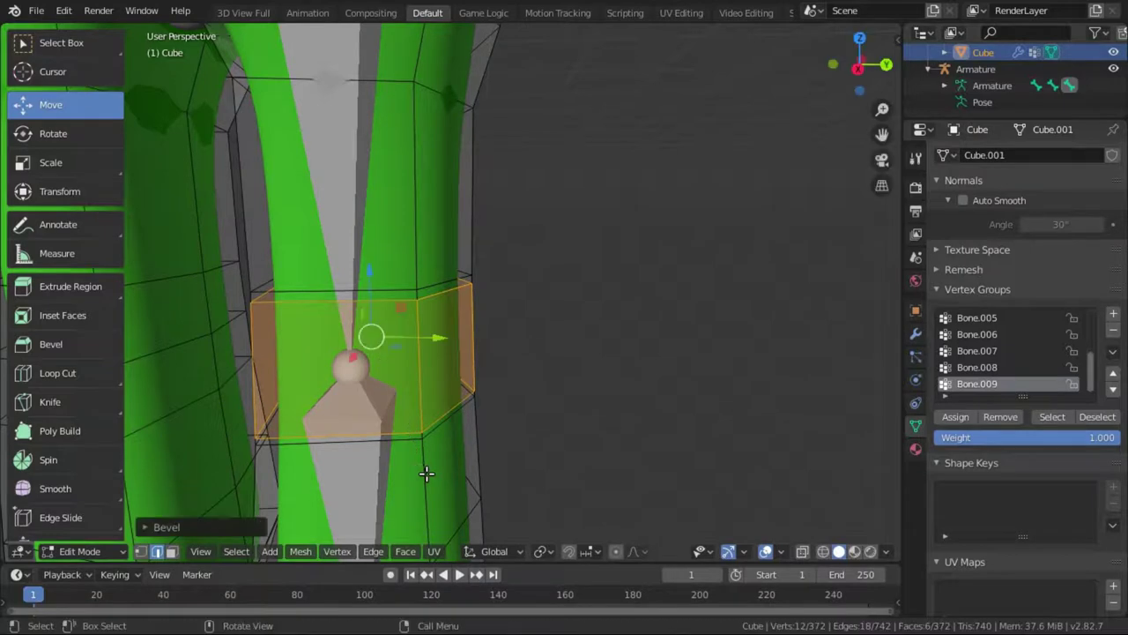
{"action": "left_click", "coordinate": [137, 529]}
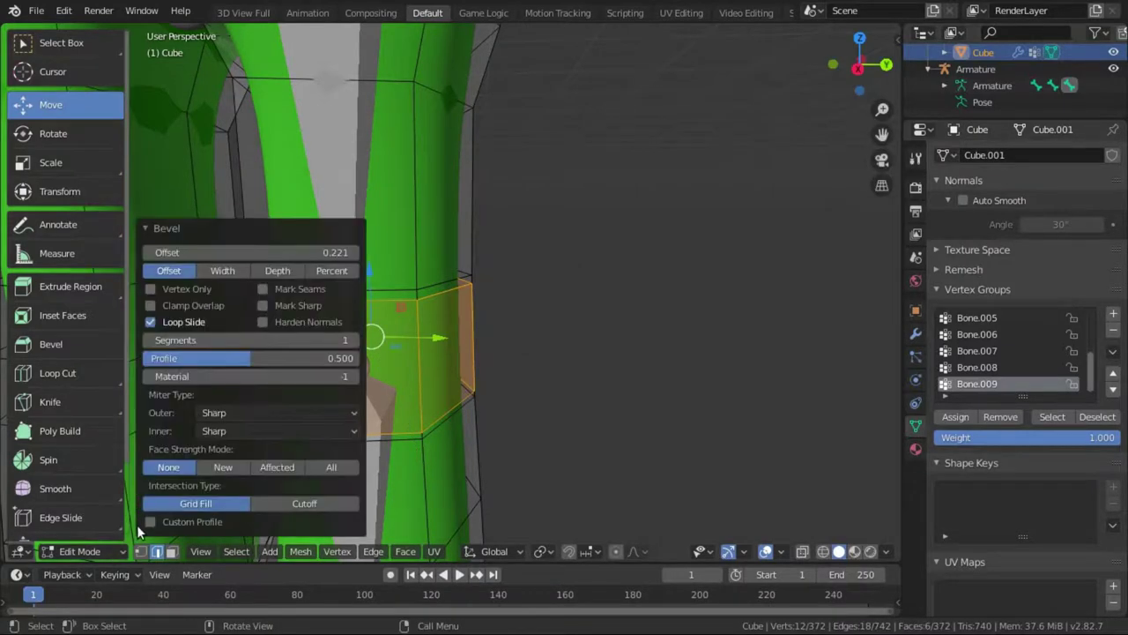
{"action": "left_click", "coordinate": [148, 228]}
{"action": "middle_click_drag", "start_coordinate": [150, 224], "coordinate": [249, 353]}
{"action": "scroll", "coordinate": [250, 353], "scroll_direction": "down", "scroll_amount": 6}
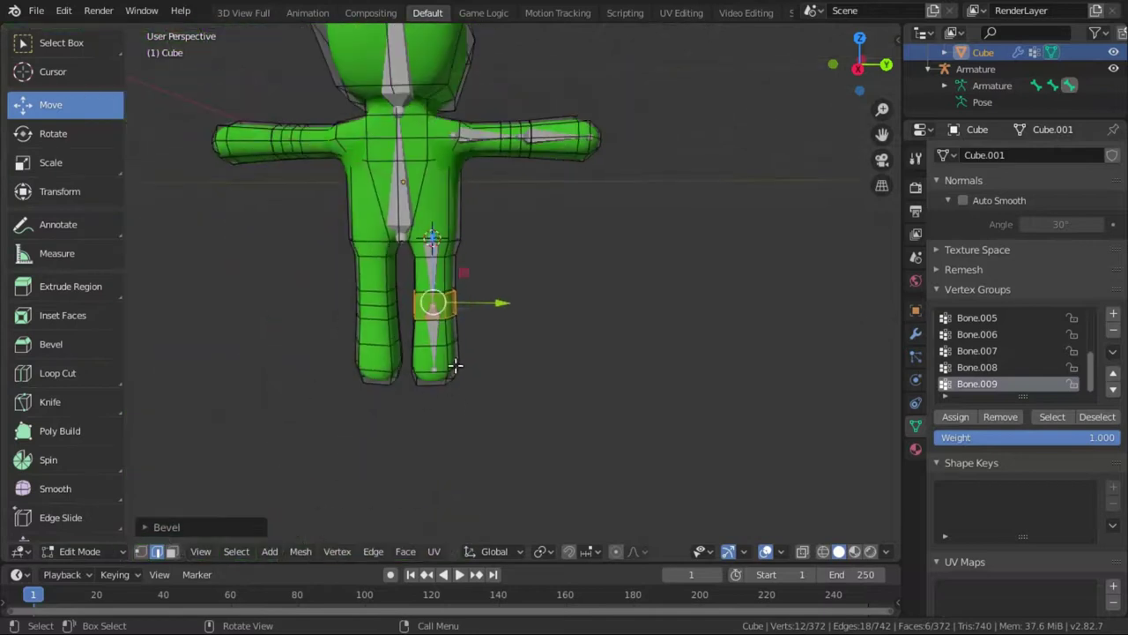
{"action": "scroll", "coordinate": [473, 377], "scroll_direction": "down", "scroll_amount": 3}
{"action": "key", "text": "a"}
{"action": "middle_click_drag", "start_coordinate": [470, 344], "coordinate": [468, 214]}
{"action": "scroll", "coordinate": [473, 223], "scroll_direction": "up", "scroll_amount": 2}
- Run Mesh: Symmetrize on the whole mesh from the F3 search
{"action": "scroll", "coordinate": [473, 223], "scroll_direction": "up", "scroll_amount": 3}
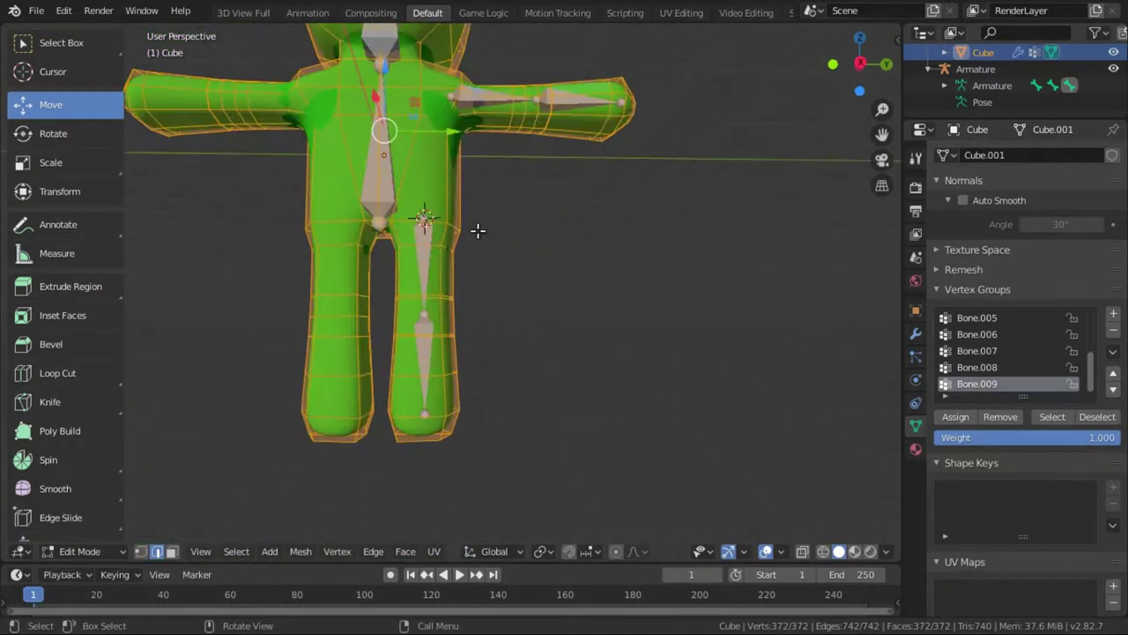
{"action": "right_click", "coordinate": [504, 304]}
{"action": "key", "text": "F3"}
{"action": "type", "text": "Symmetrize"}
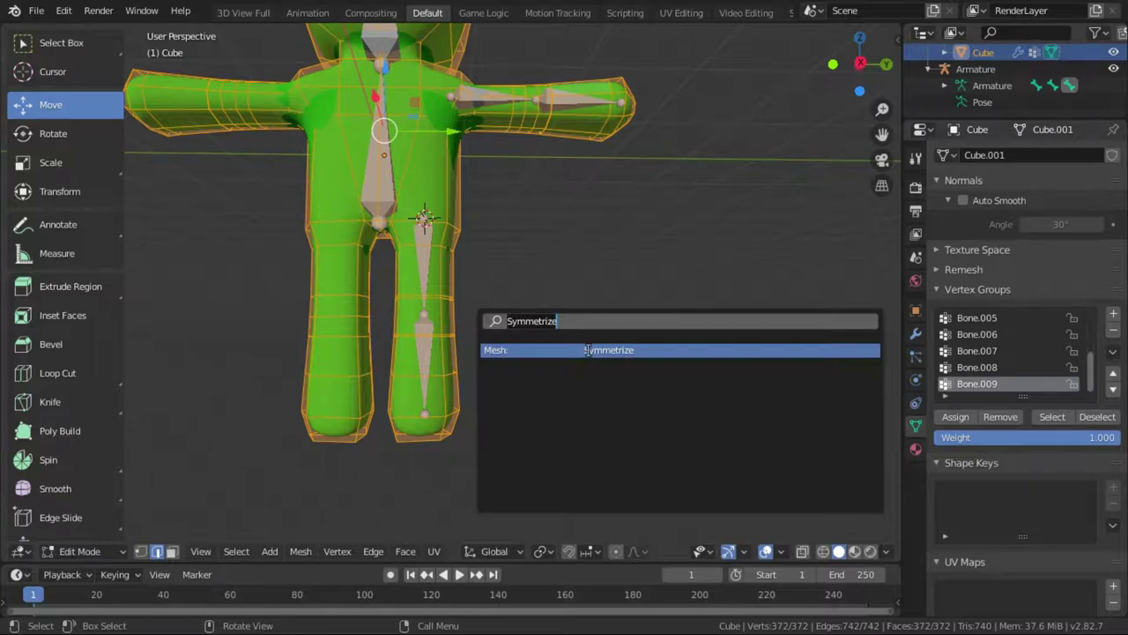
{"action": "key", "text": "Return"}
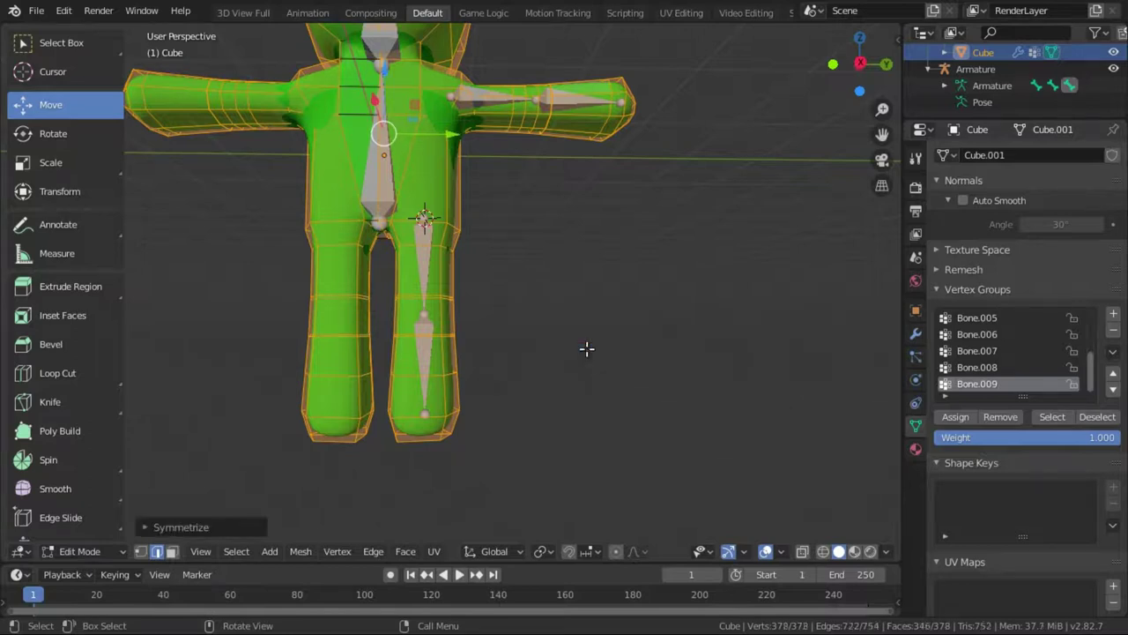
- Set the Symmetrize direction to +Y to -Y, then deselect the mesh
{"action": "left_click", "coordinate": [141, 527]}
{"action": "scroll", "coordinate": [283, 501], "scroll_direction": "down", "scroll_amount": 3, "text": "ctrl"}
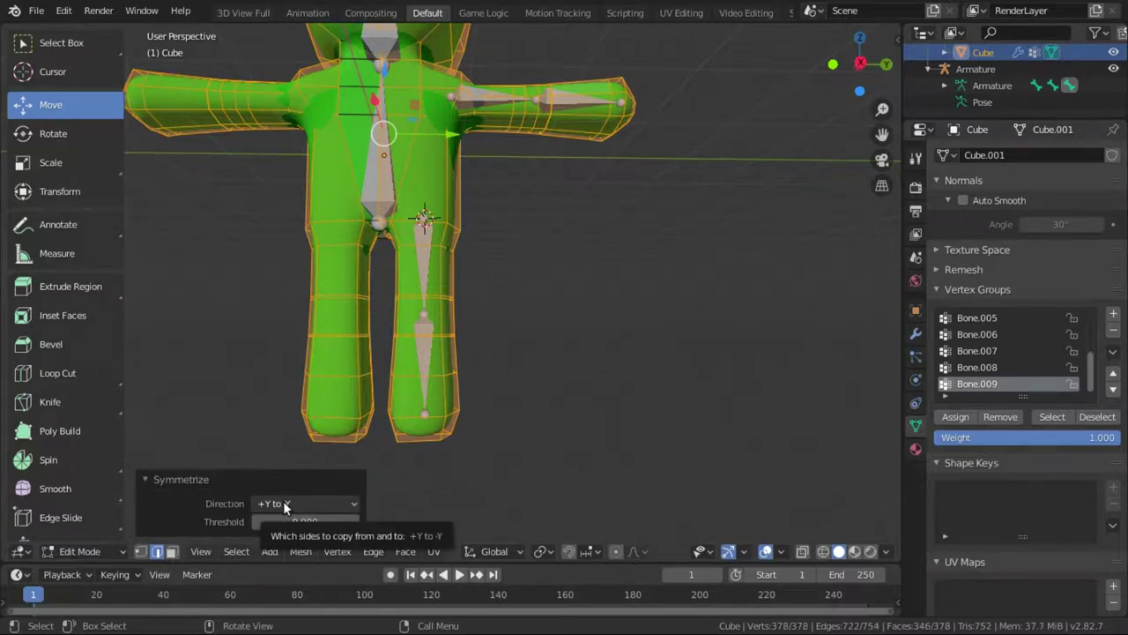
{"action": "left_click", "coordinate": [283, 503]}
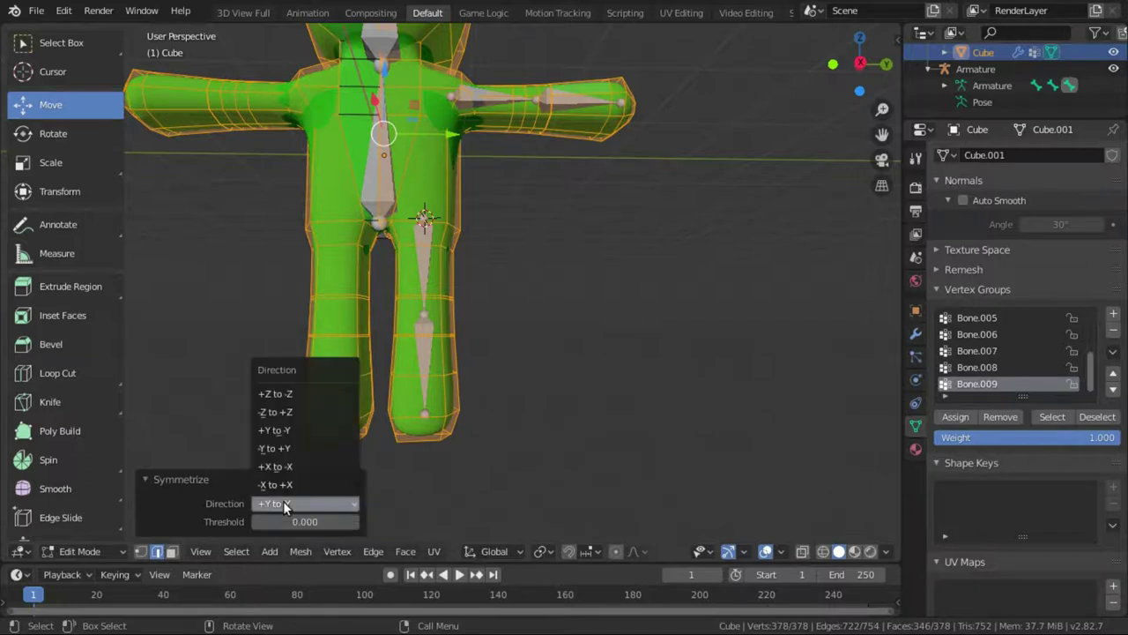
{"action": "left_click", "coordinate": [282, 440]}
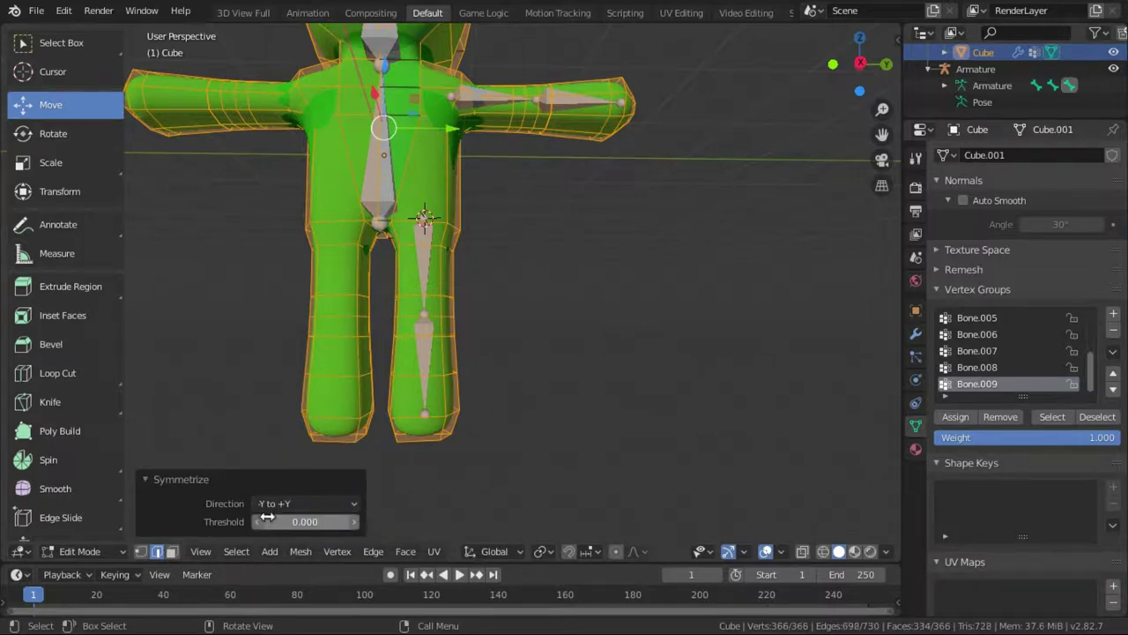
{"action": "left_click", "coordinate": [269, 504]}
{"action": "left_click", "coordinate": [273, 430]}
{"action": "scroll", "coordinate": [554, 352], "scroll_direction": "down", "scroll_amount": 2}
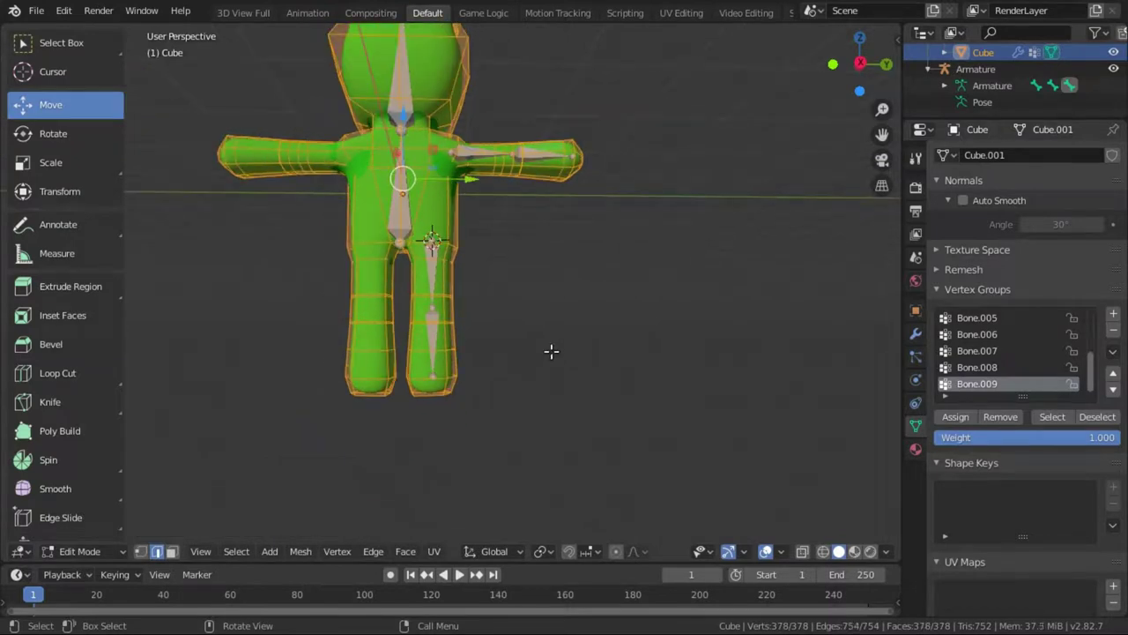
{"action": "key", "text": "alt+a"}
{"action": "scroll", "coordinate": [507, 362], "scroll_direction": "up", "scroll_amount": 5}
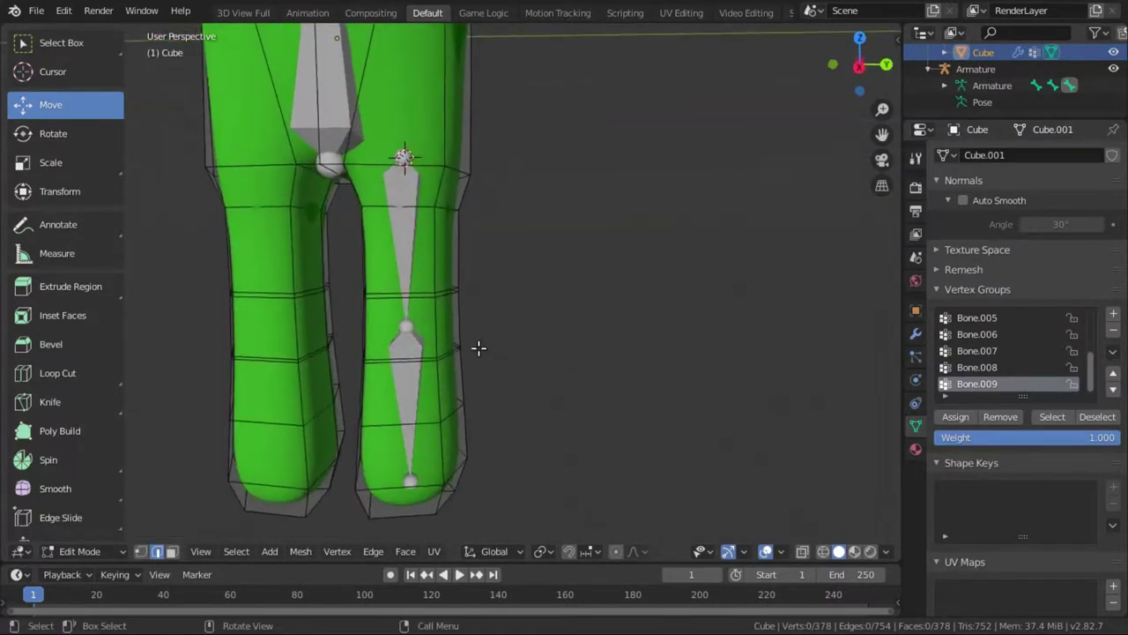
{"action": "scroll", "coordinate": [478, 348], "scroll_direction": "down", "scroll_amount": 3}
{"action": "scroll", "coordinate": [478, 347], "scroll_direction": "down", "scroll_amount": 2}
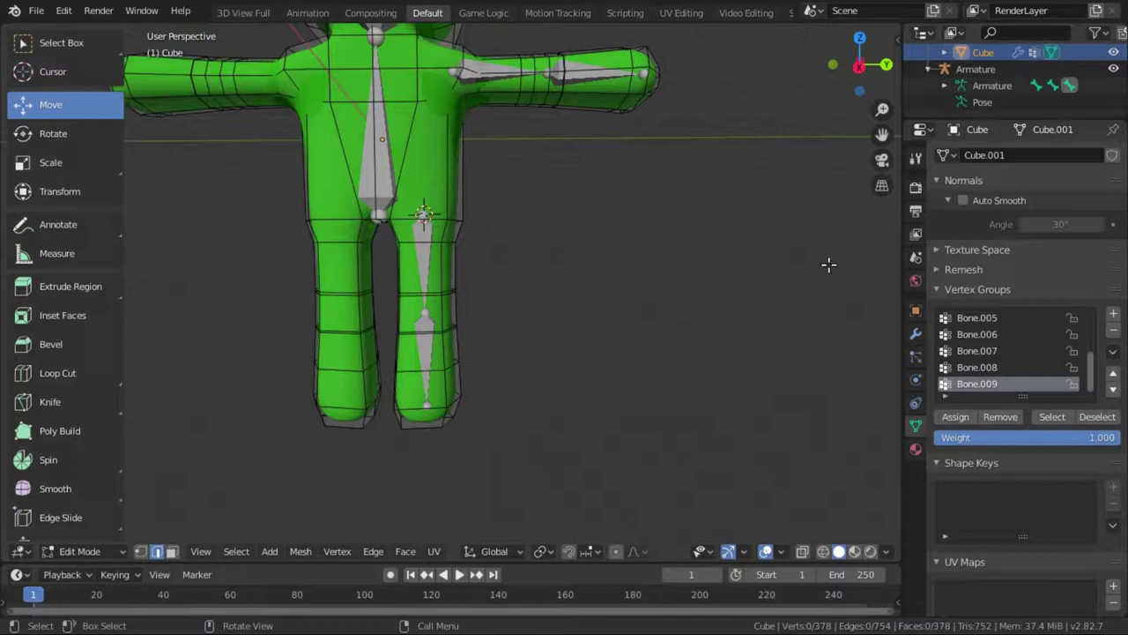
- In the armature's Edit Mode, parent the upper leg and upper arm bones to the spine with Keep Offset
{"action": "left_click", "coordinate": [962, 85]}
{"action": "scroll", "coordinate": [542, 154], "scroll_direction": "down", "scroll_amount": 2}
{"action": "middle_click_drag", "start_coordinate": [542, 155], "coordinate": [446, 225]}
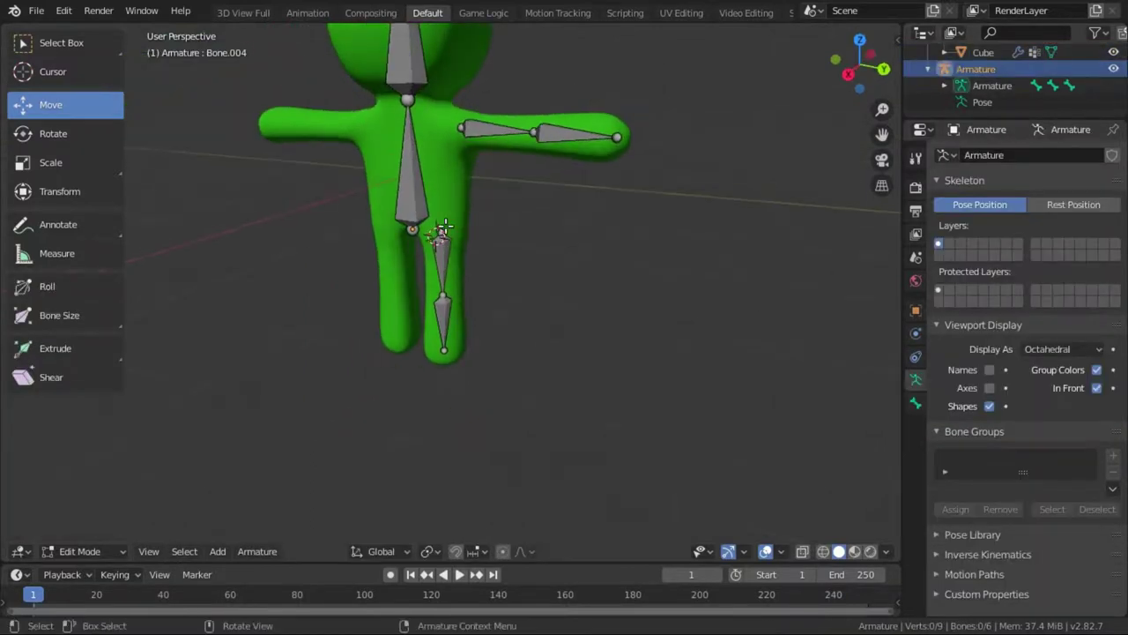
{"action": "middle_click_drag", "start_coordinate": [411, 317], "coordinate": [485, 303]}
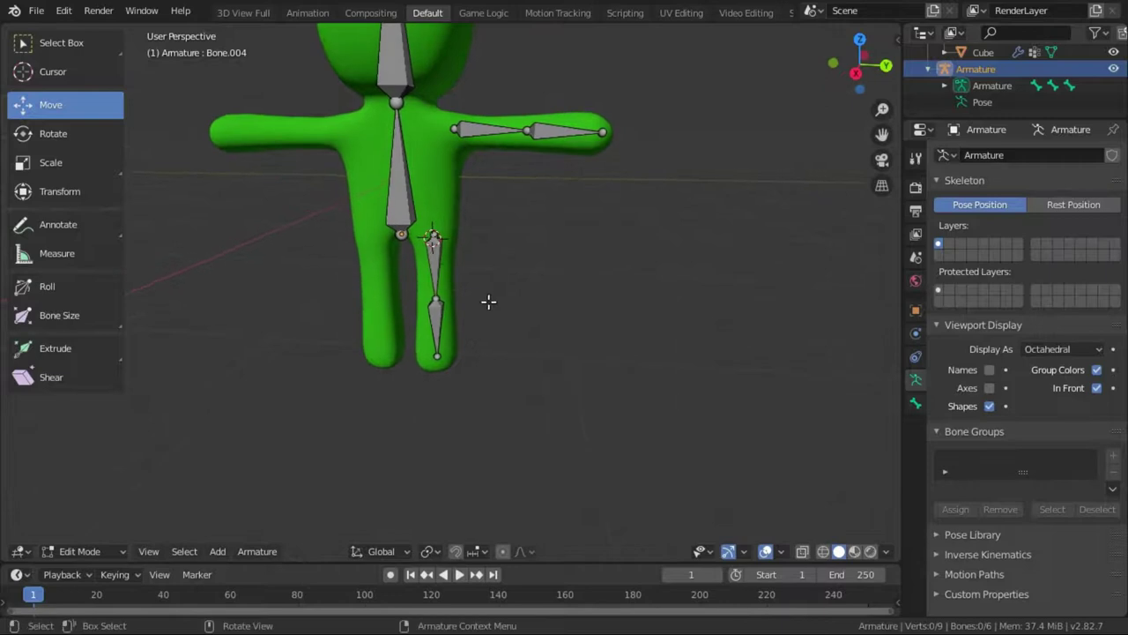
{"action": "left_click", "coordinate": [435, 251]}
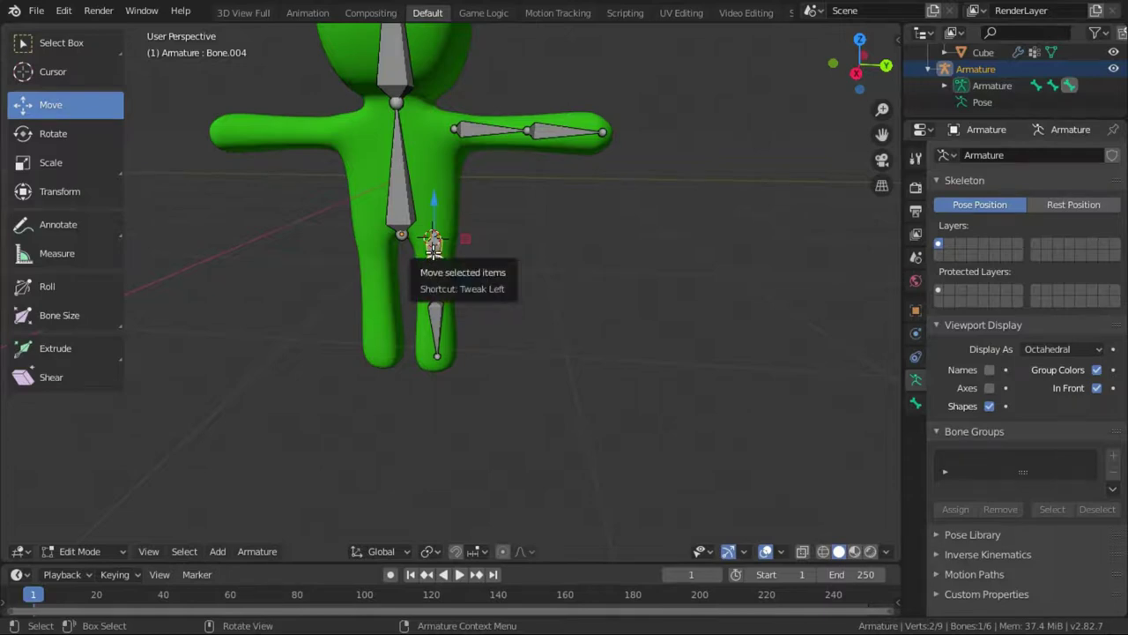
{"action": "left_click", "coordinate": [460, 129], "text": "shift"}
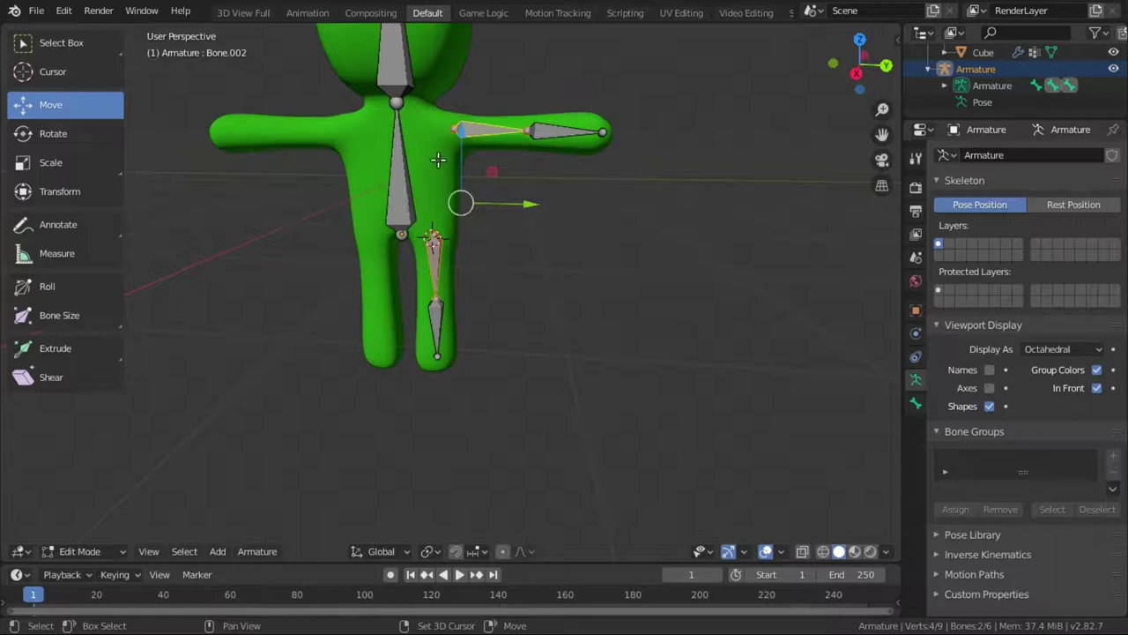
{"action": "left_click", "coordinate": [406, 183], "text": "shift"}
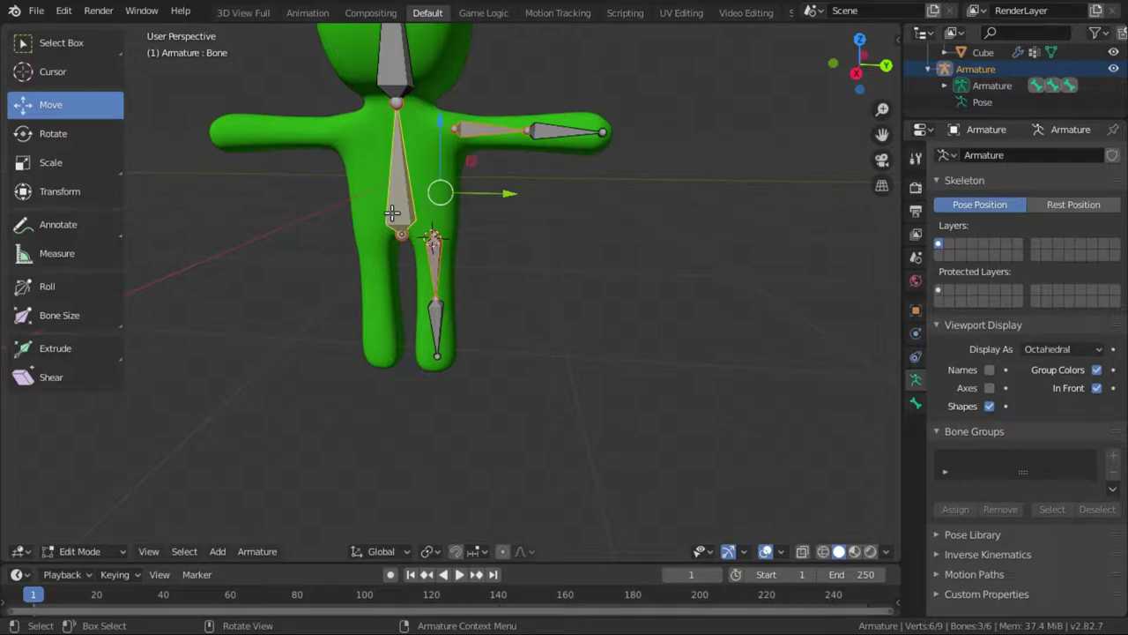
{"action": "key", "text": "ctrl+p"}
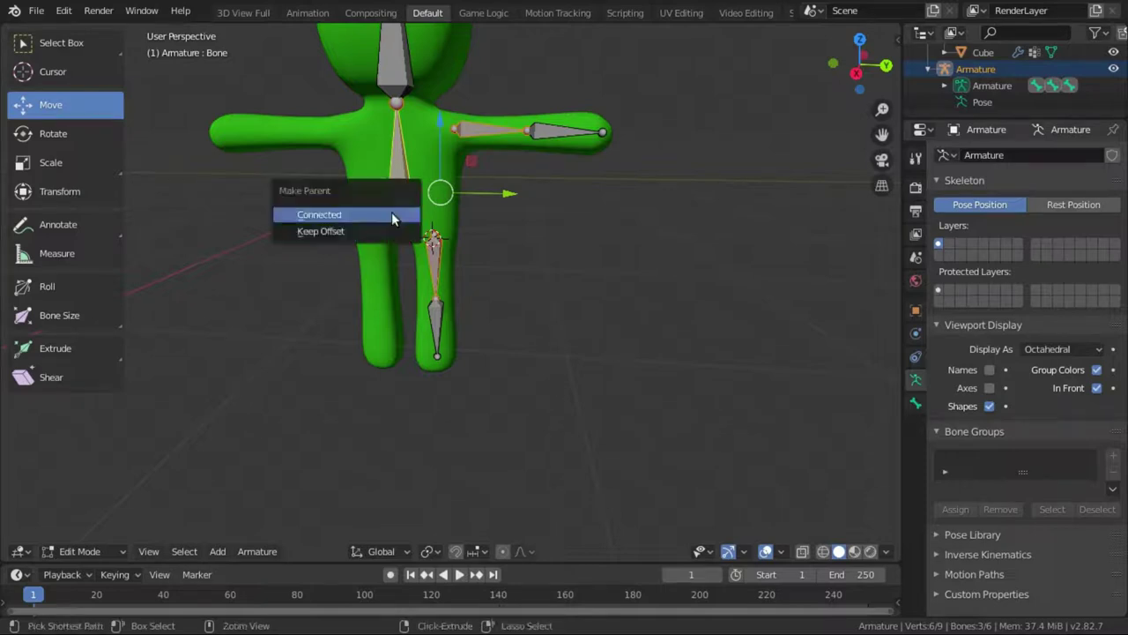
{"action": "left_click", "coordinate": [344, 231]}
- Select the lower leg, upper leg, upper arm and forearm bones and duplicate them
{"action": "scroll", "coordinate": [475, 243], "scroll_direction": "up", "scroll_amount": 5}
{"action": "scroll", "coordinate": [475, 243], "scroll_direction": "down", "scroll_amount": 2}
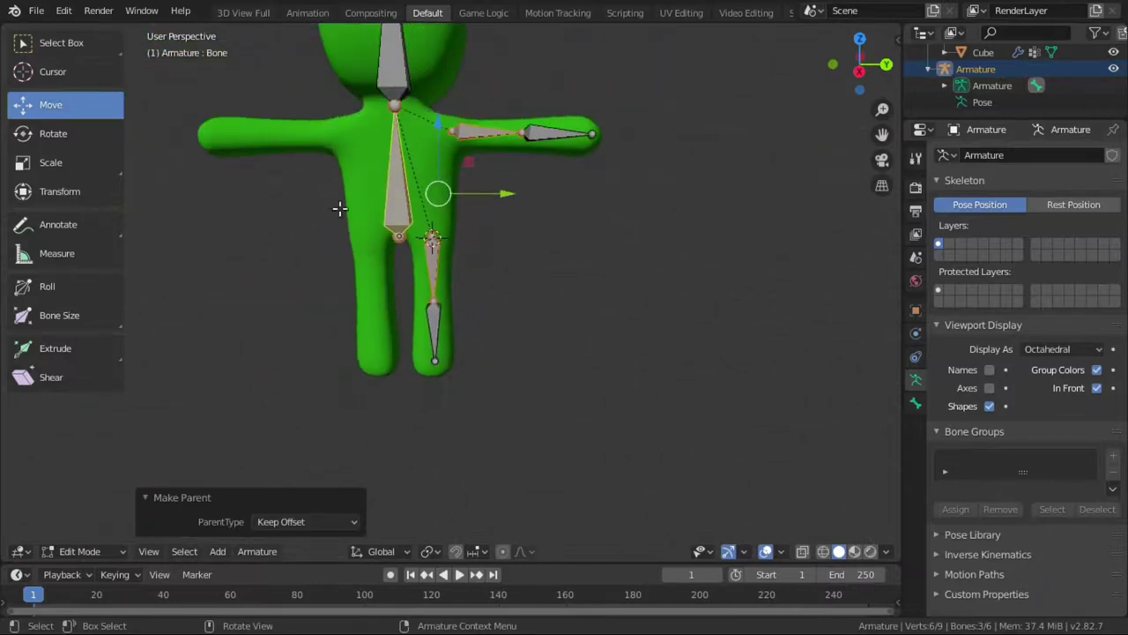
{"action": "left_click", "coordinate": [435, 320]}
{"action": "right_click", "coordinate": [464, 300], "text": "shift"}
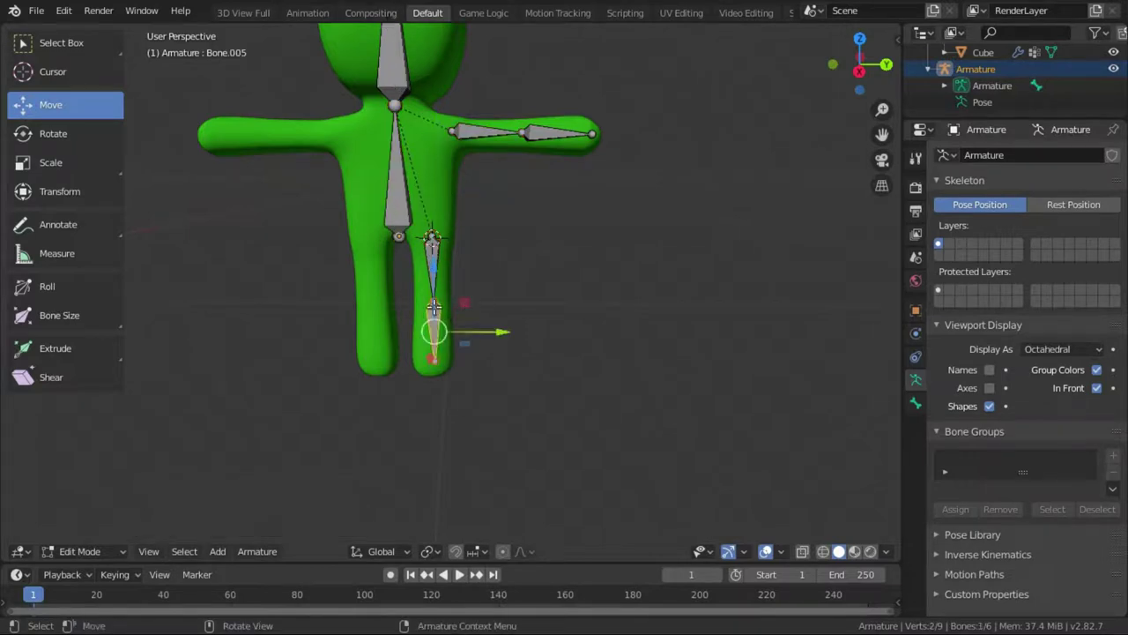
{"action": "left_click", "coordinate": [435, 256], "text": "shift"}
{"action": "left_click", "coordinate": [515, 134], "text": "shift"}
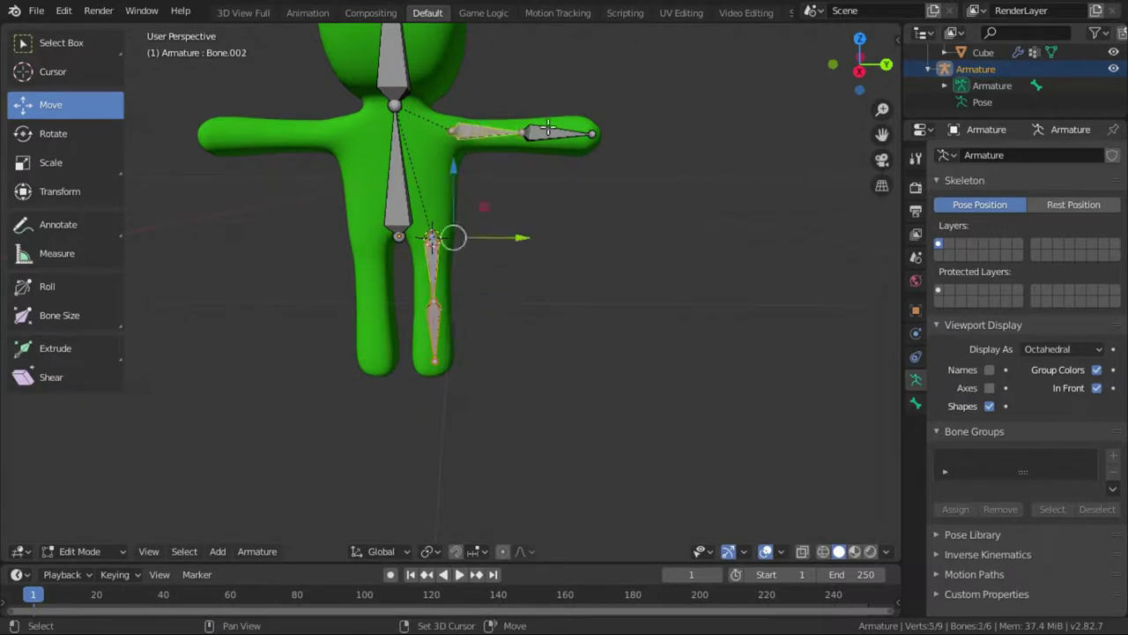
{"action": "left_click", "coordinate": [549, 129], "text": "shift"}
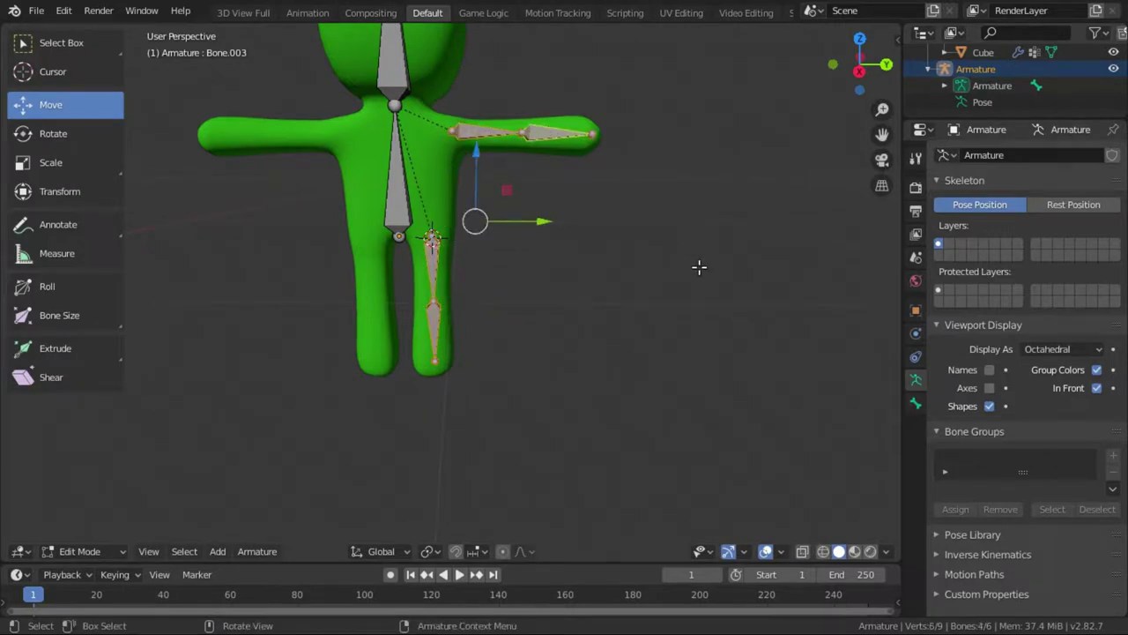
{"action": "key", "text": "shift+d"}
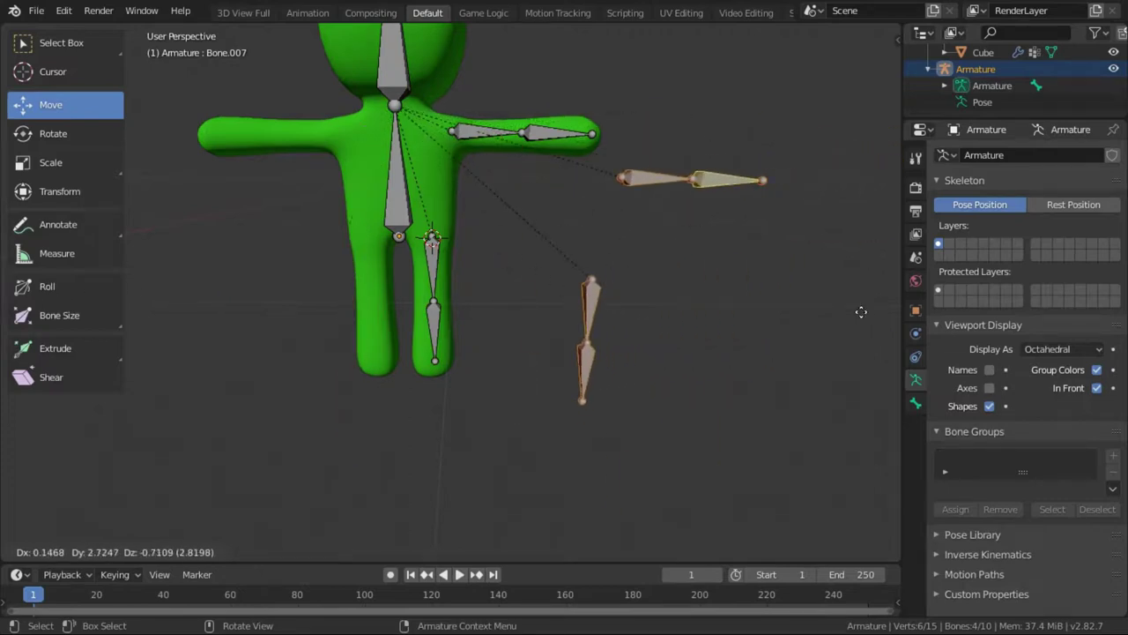
- Cancel the move and the trial rotations of the duplicated bones
{"action": "key", "text": "Escape"}
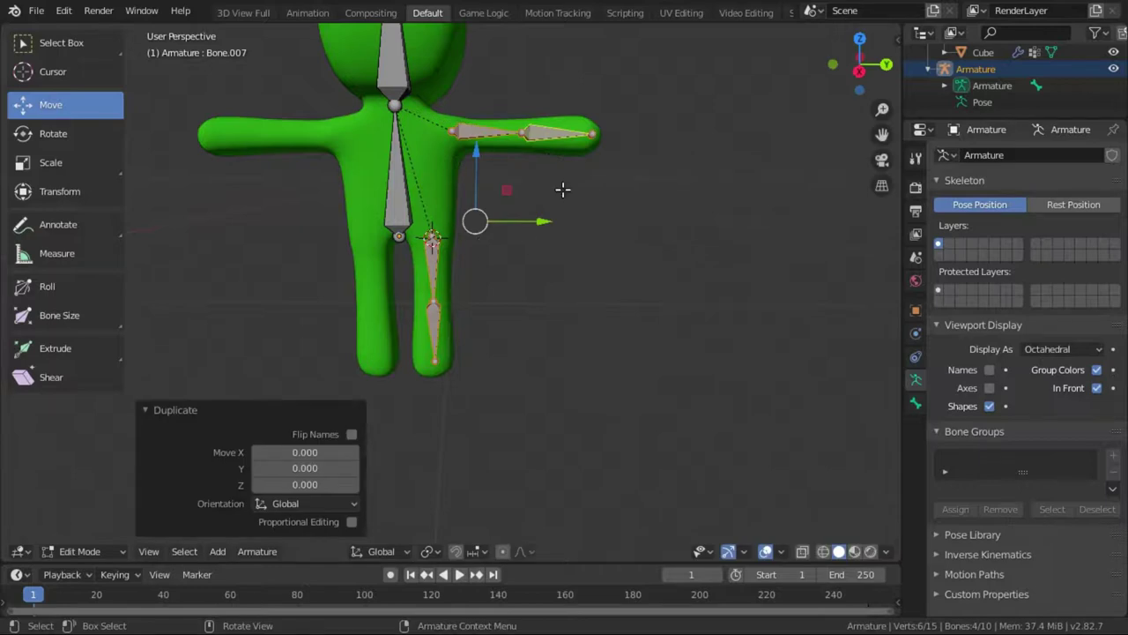
{"action": "key", "text": "r"}
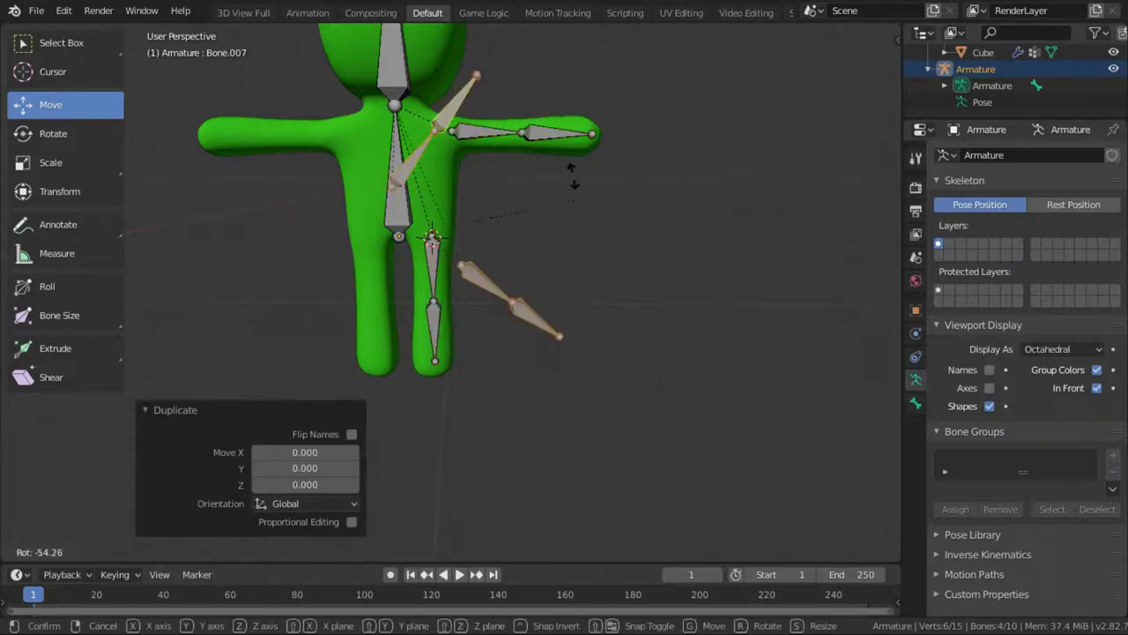
{"action": "key", "text": "Escape"}
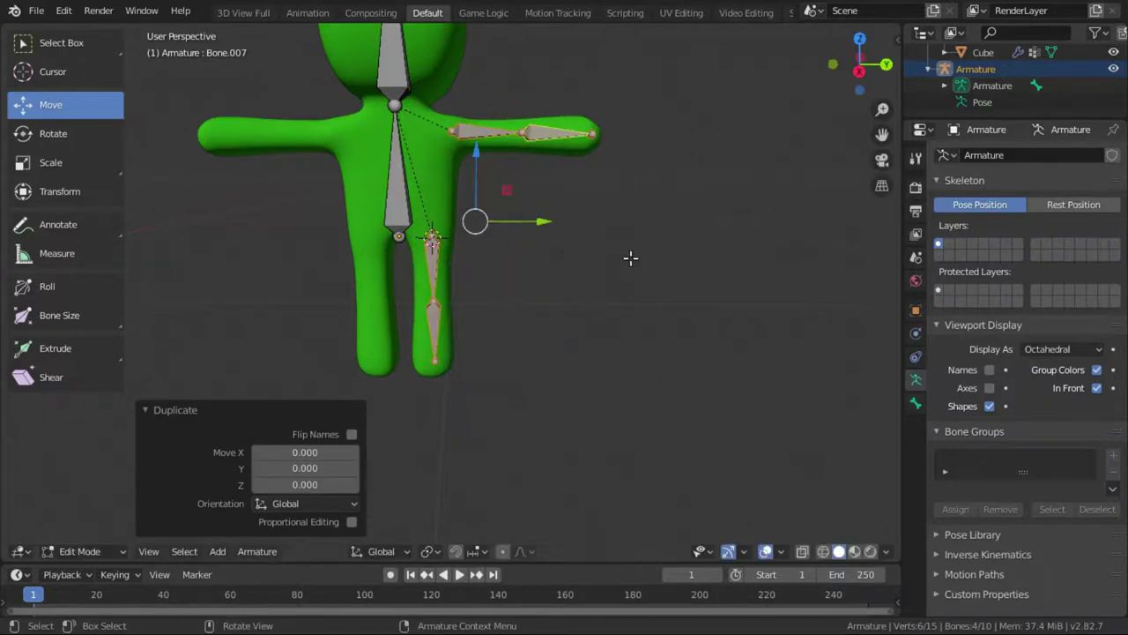
{"action": "key", "text": "r"}
{"action": "key", "text": "Escape"}
- Place the 3D cursor on the spine bone, keeping Median Point as pivot, then return to Move
{"action": "left_click", "coordinate": [53, 72]}
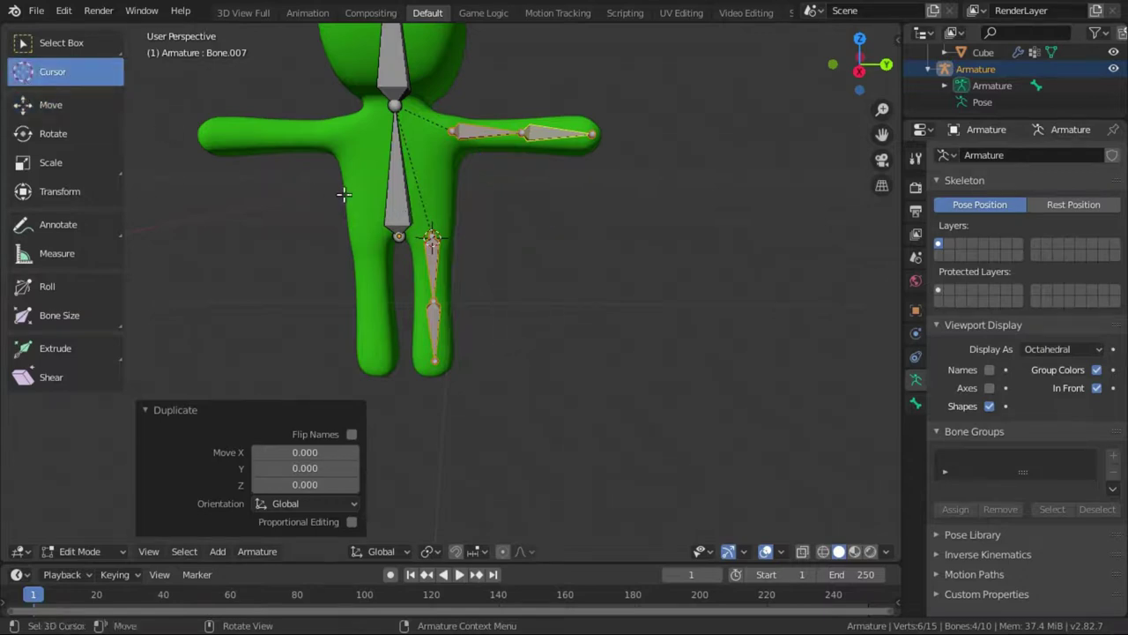
{"action": "left_click", "coordinate": [396, 204]}
{"action": "left_click", "coordinate": [429, 551]}
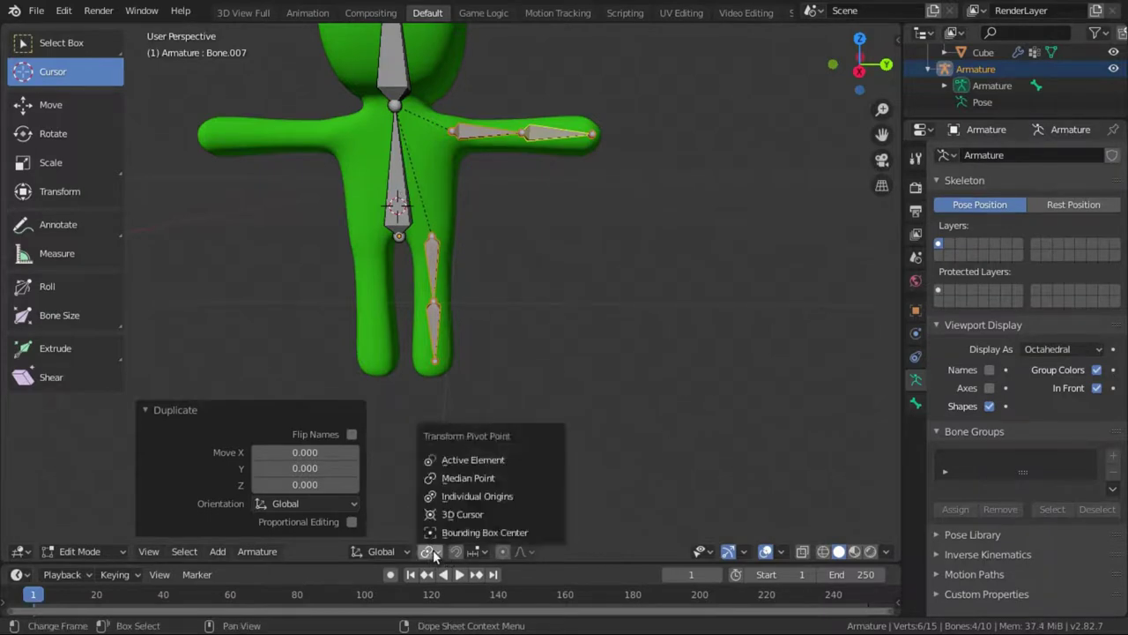
{"action": "left_click", "coordinate": [451, 477]}
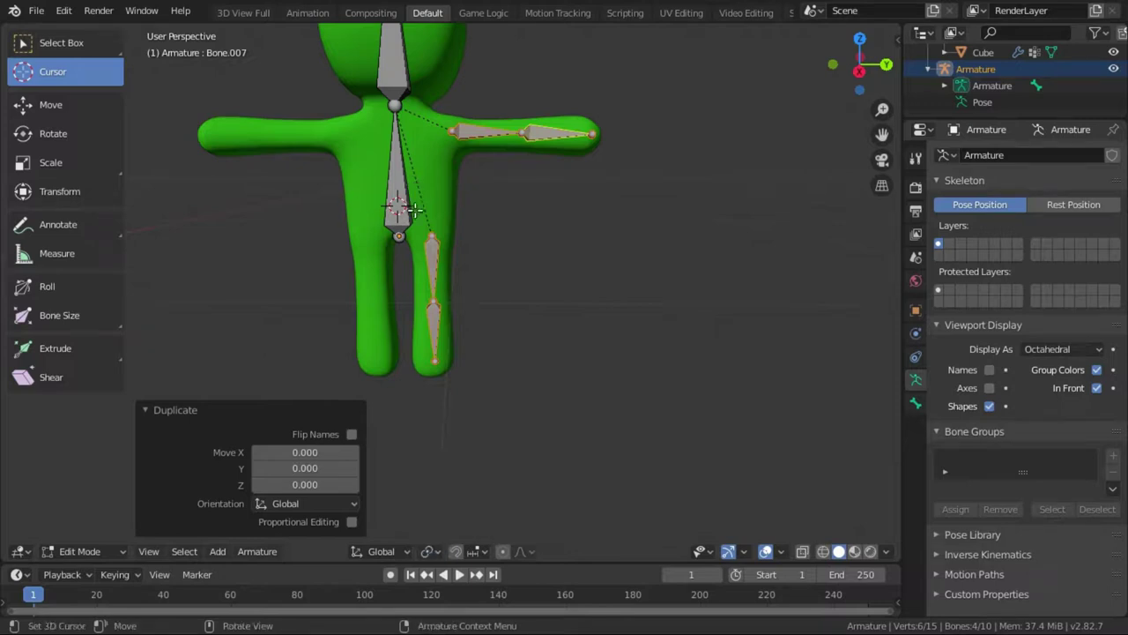
{"action": "scroll", "coordinate": [414, 209], "scroll_direction": "down", "scroll_amount": 5}
{"action": "scroll", "coordinate": [285, 171], "scroll_direction": "up", "scroll_amount": 6}
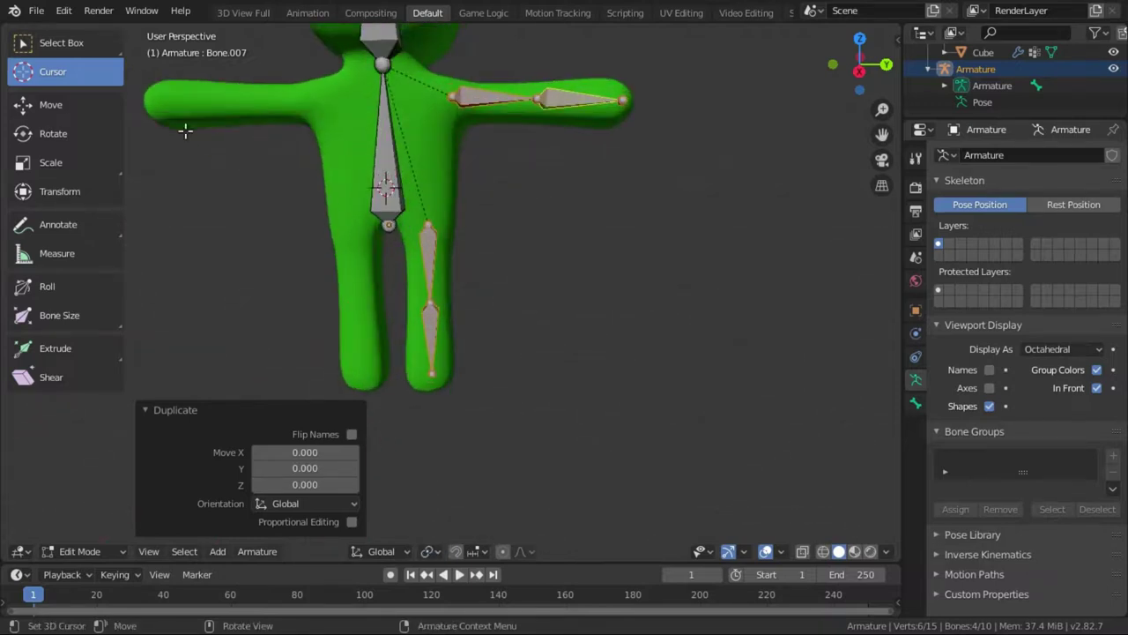
{"action": "left_click", "coordinate": [88, 106]}
{"action": "scroll", "coordinate": [467, 229], "scroll_direction": "up", "scroll_amount": 1}
- Set the transform pivot point to 3D Cursor
{"action": "scroll", "coordinate": [489, 265], "scroll_direction": "up", "scroll_amount": 1}
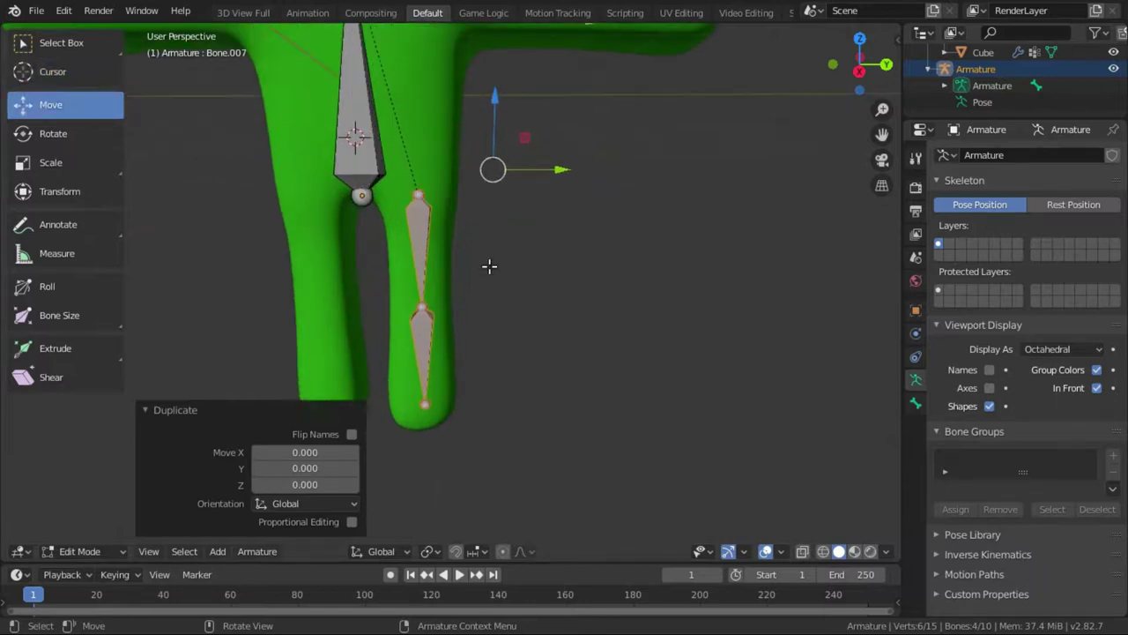
{"action": "left_click", "coordinate": [429, 550]}
{"action": "left_click", "coordinate": [432, 517]}
{"action": "scroll", "coordinate": [507, 310], "scroll_direction": "down", "scroll_amount": 2}
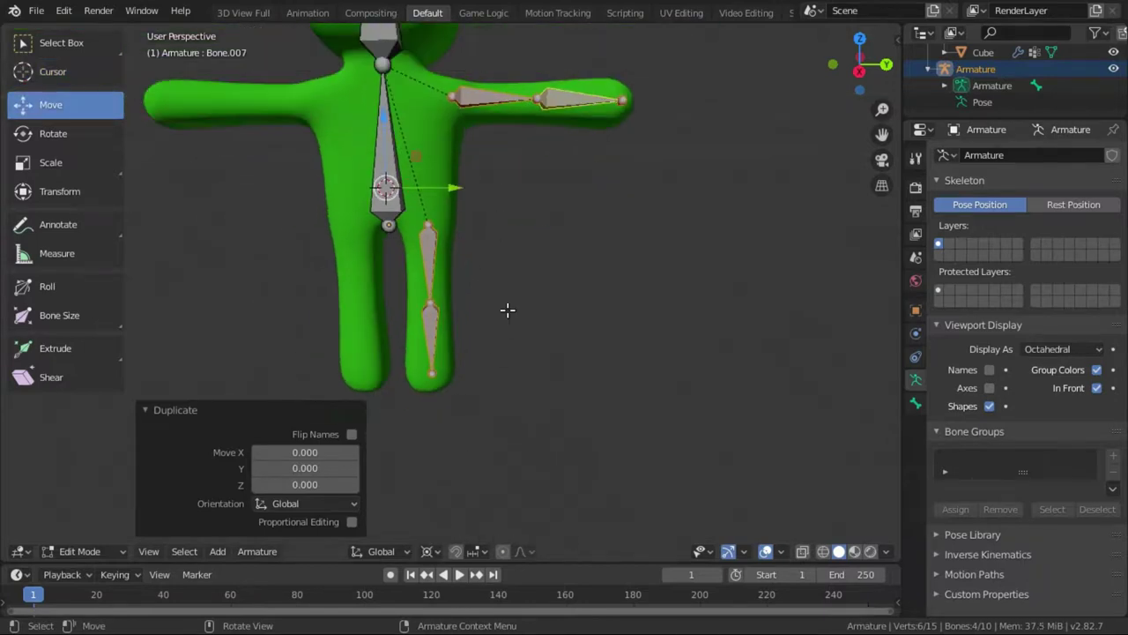
{"action": "scroll", "coordinate": [506, 310], "scroll_direction": "down", "scroll_amount": 1}
- Mirror the duplicated bones with a -1 scale on the Y axis
{"action": "key", "text": "s"}
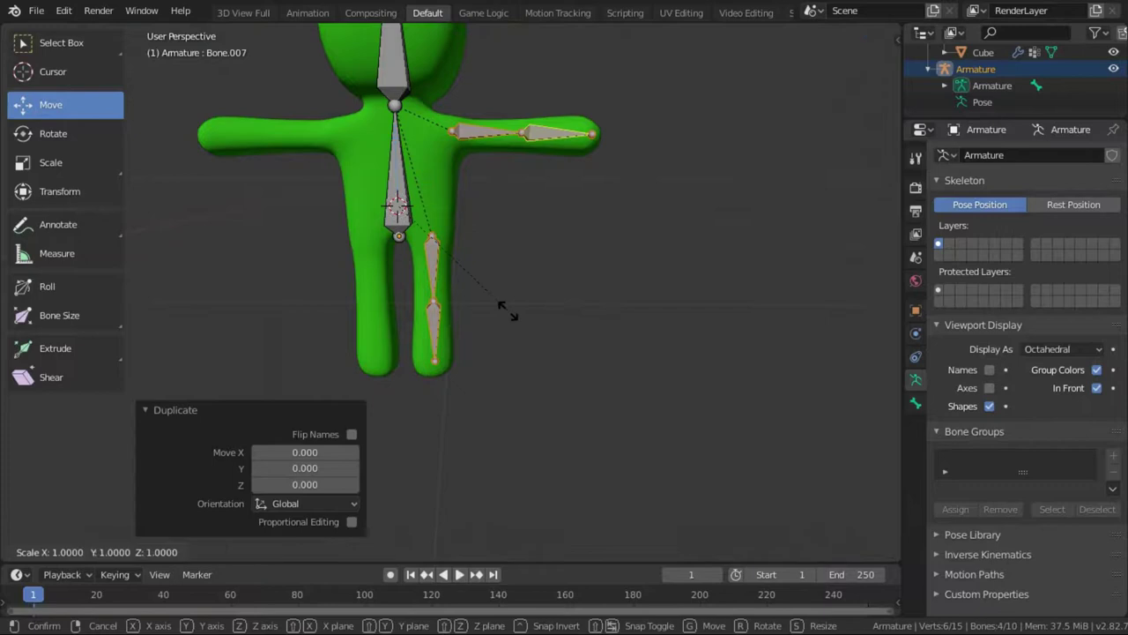
{"action": "right_click", "coordinate": [653, 377]}
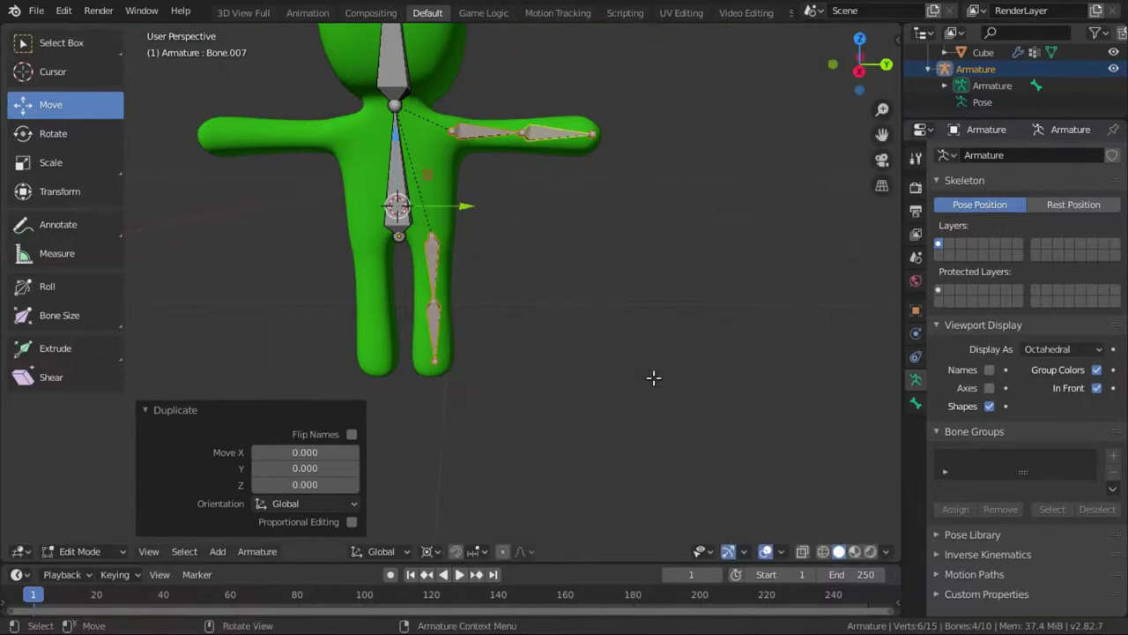
{"action": "key", "text": "s"}
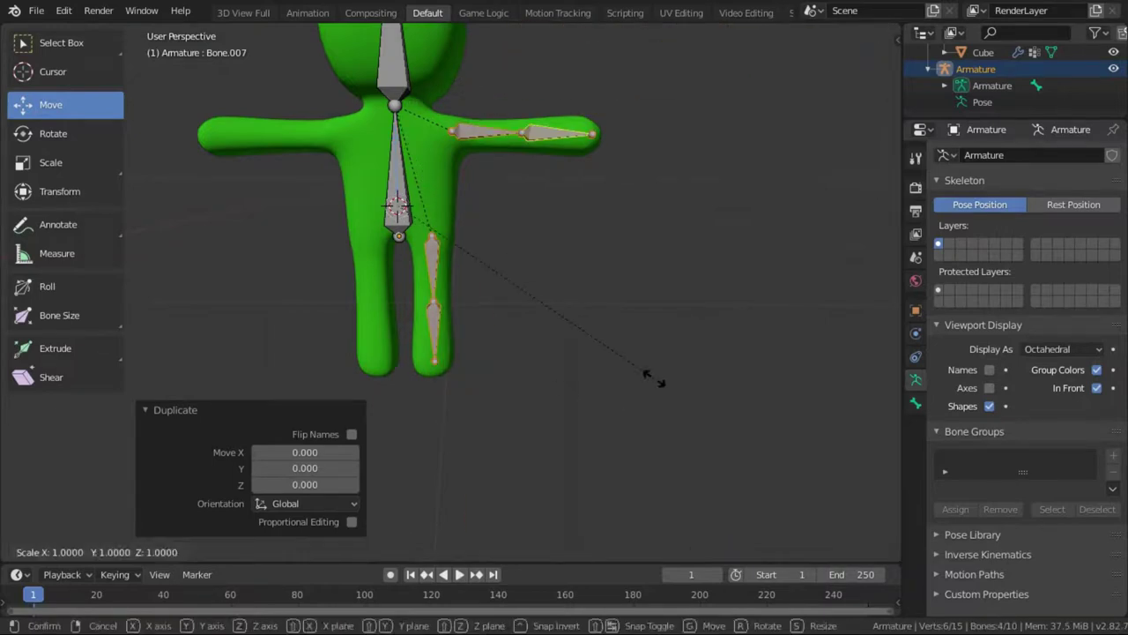
{"action": "key", "text": "y"}
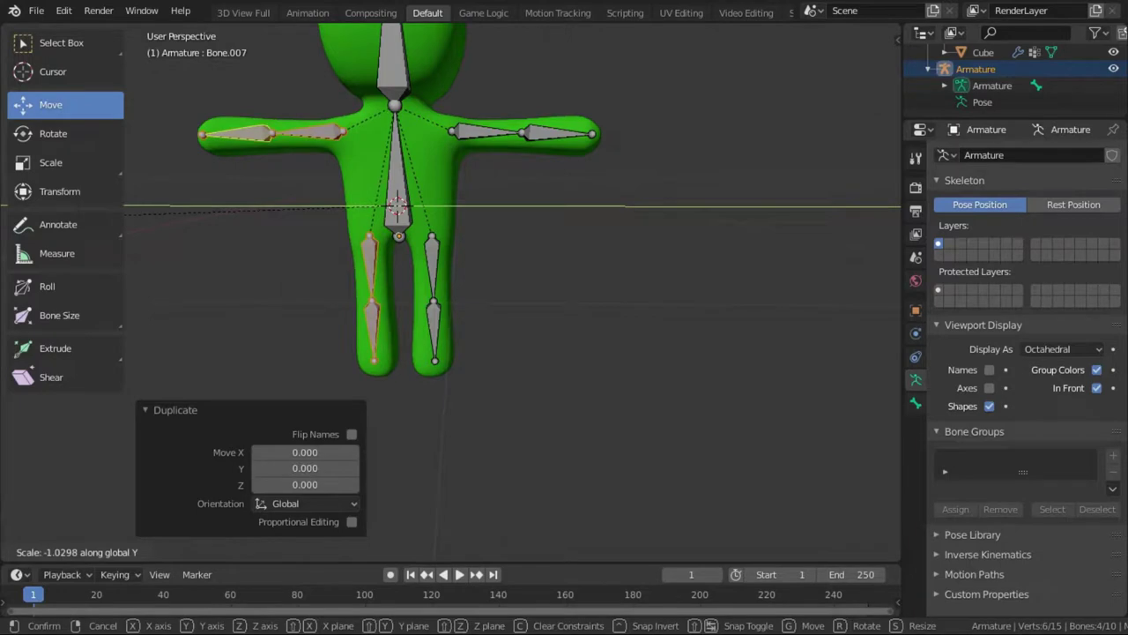
{"action": "right_click", "coordinate": [736, 230]}
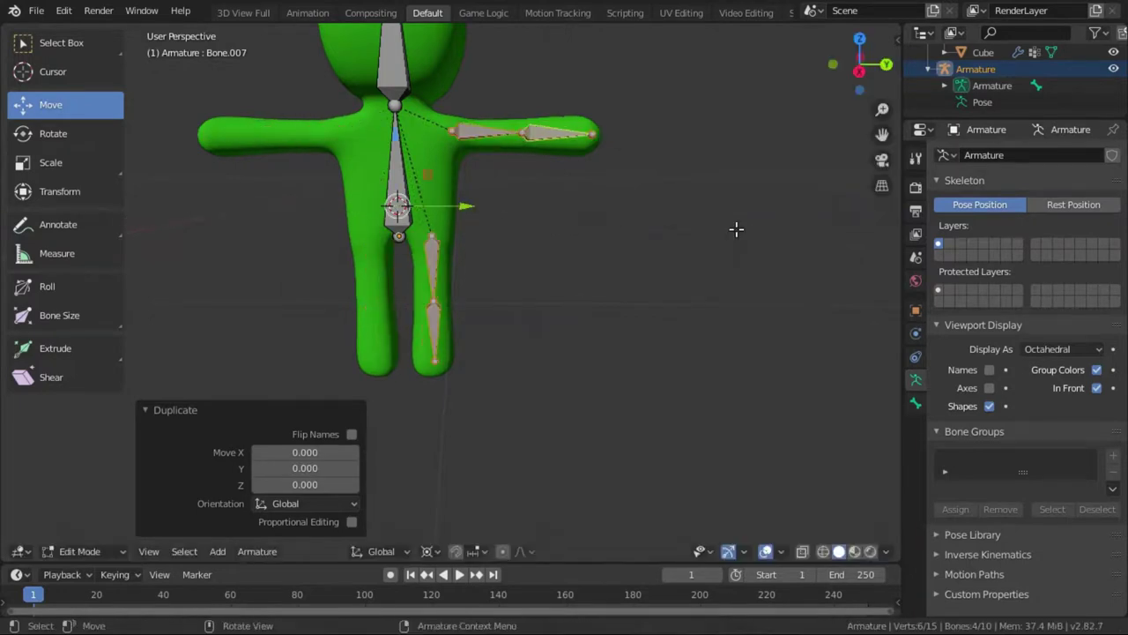
{"action": "key", "text": "s"}
{"action": "key", "text": "y"}
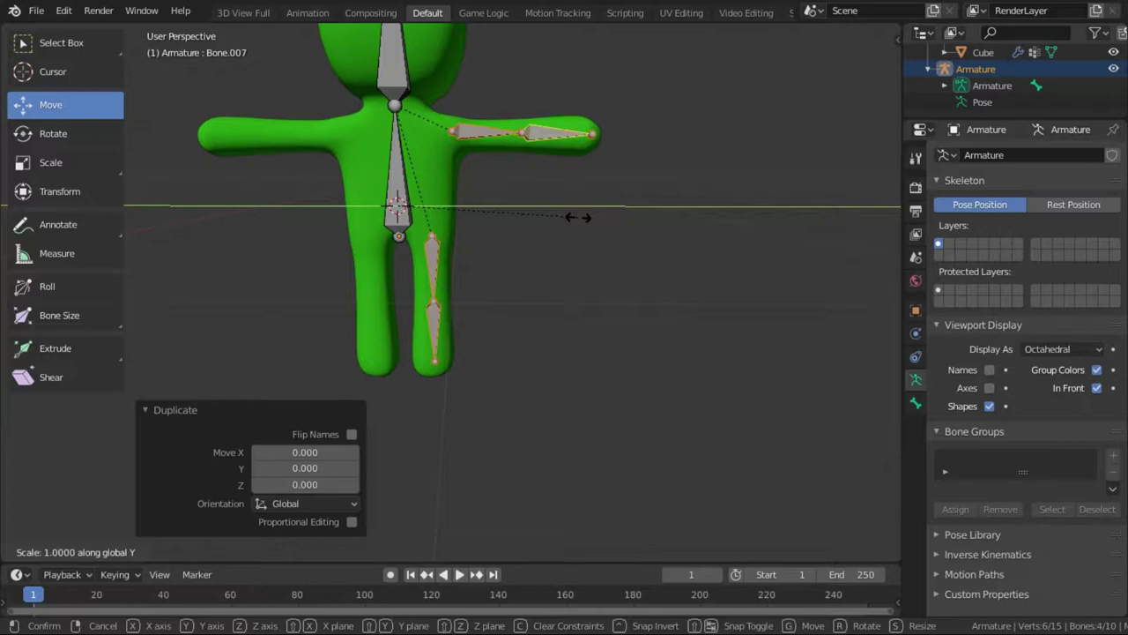
{"action": "type", "text": "-1"}
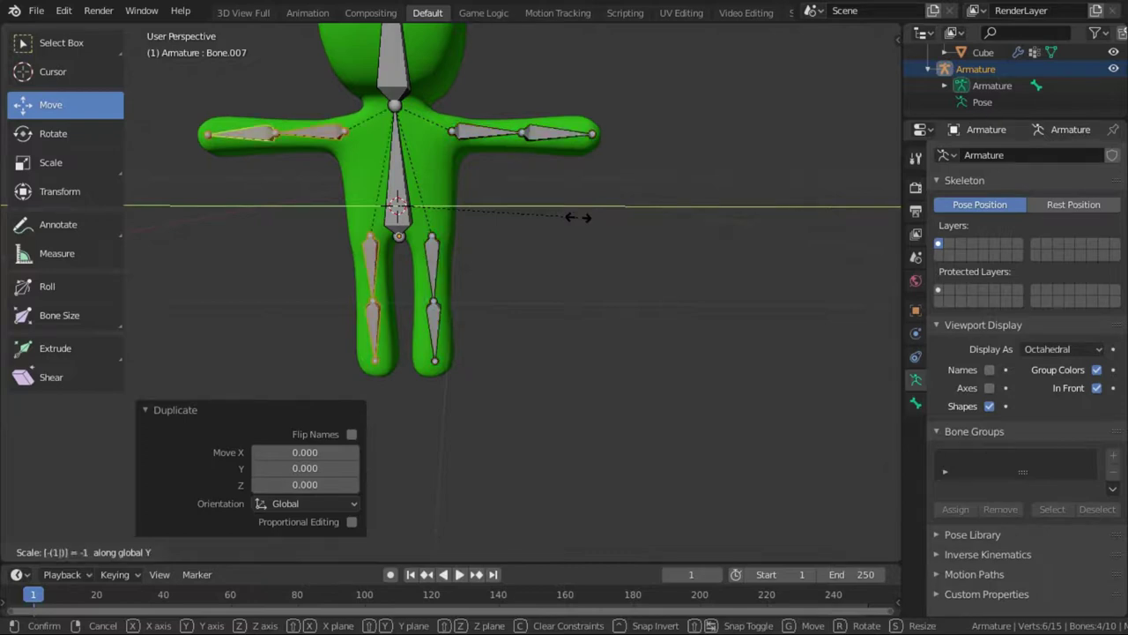
{"action": "key", "text": "Return"}
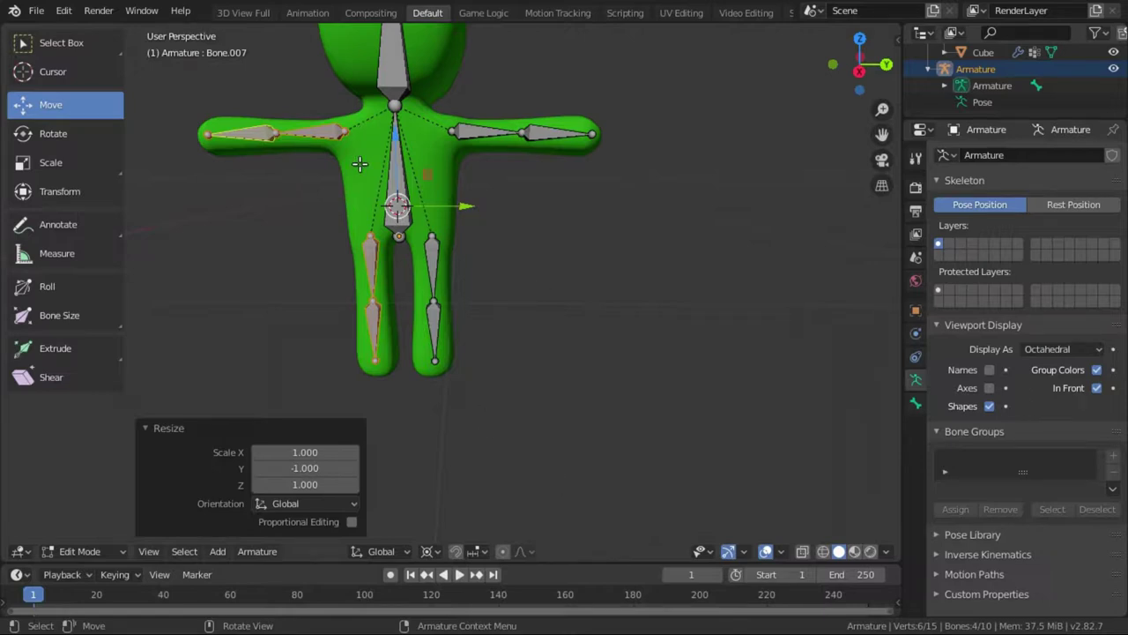
- Select the left upper-arm bone, switch the armature to Pose Mode, and select the head bone
{"action": "left_click", "coordinate": [253, 134]}
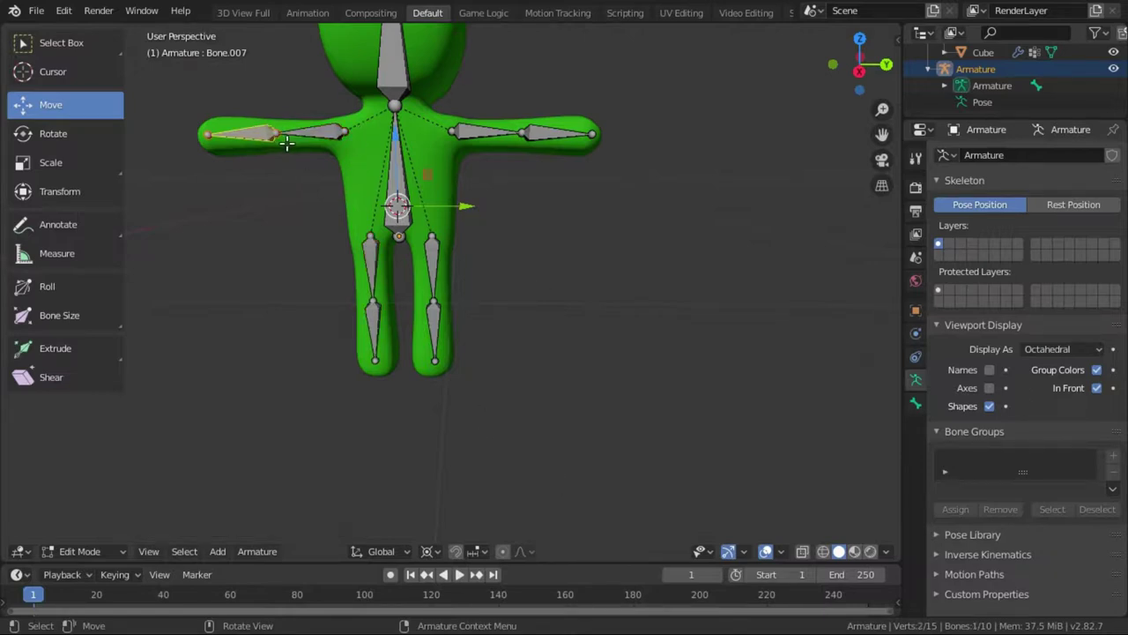
{"action": "left_click", "coordinate": [117, 552]}
{"action": "left_click", "coordinate": [89, 496]}
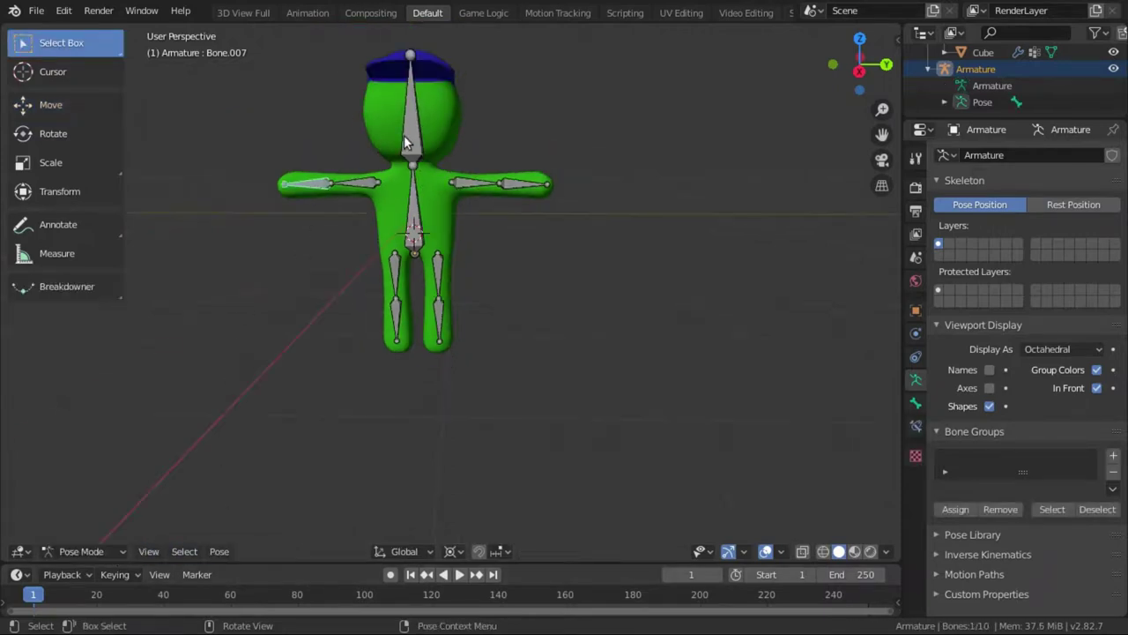
{"action": "left_click", "coordinate": [404, 135]}
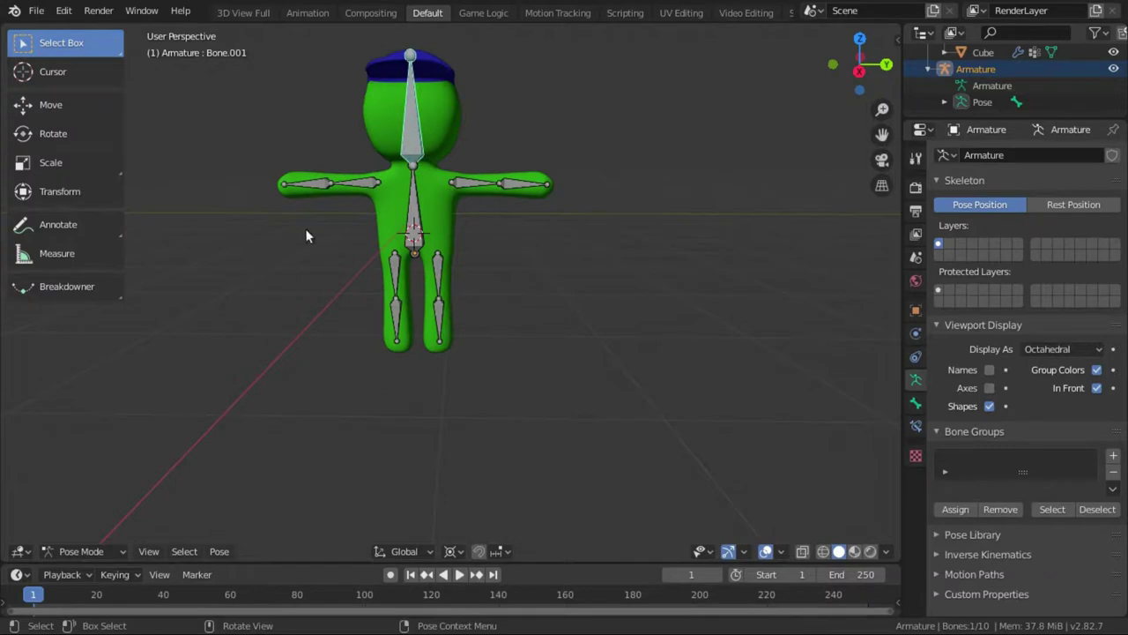
- Select the Cube mesh, toggle Edit Mode, and return it to Object Mode
{"action": "scroll", "coordinate": [978, 108], "scroll_direction": "up", "scroll_amount": 2}
{"action": "left_click", "coordinate": [974, 85]}
{"action": "key", "text": "Tab"}
{"action": "scroll", "coordinate": [450, 212], "scroll_direction": "up", "scroll_amount": 3}
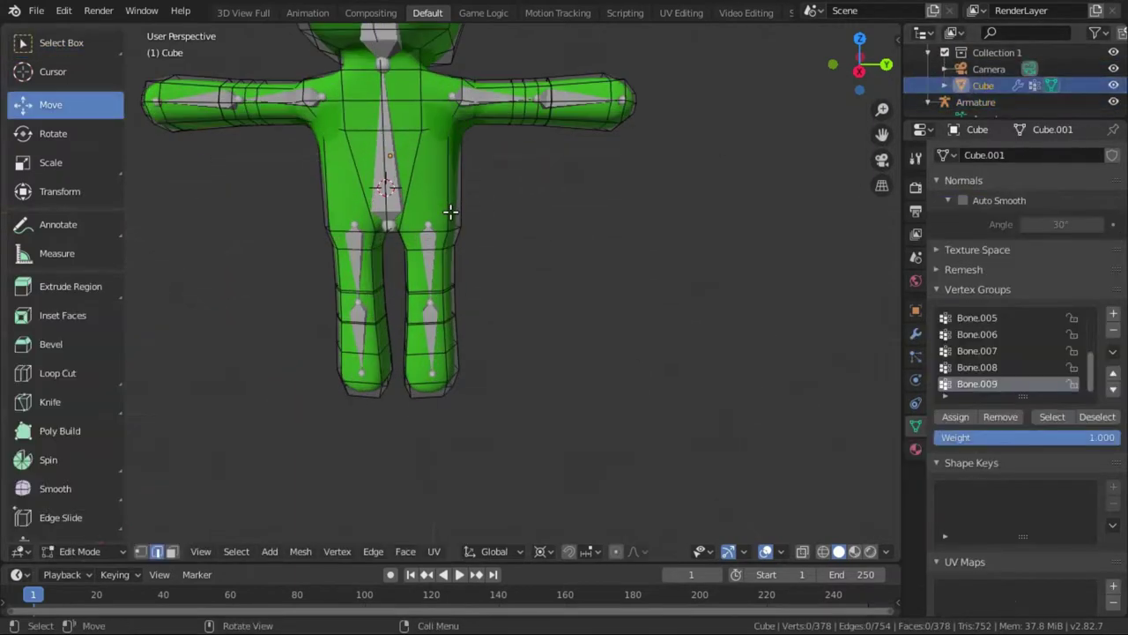
{"action": "key", "text": "Tab"}
{"action": "key", "text": "Tab"}
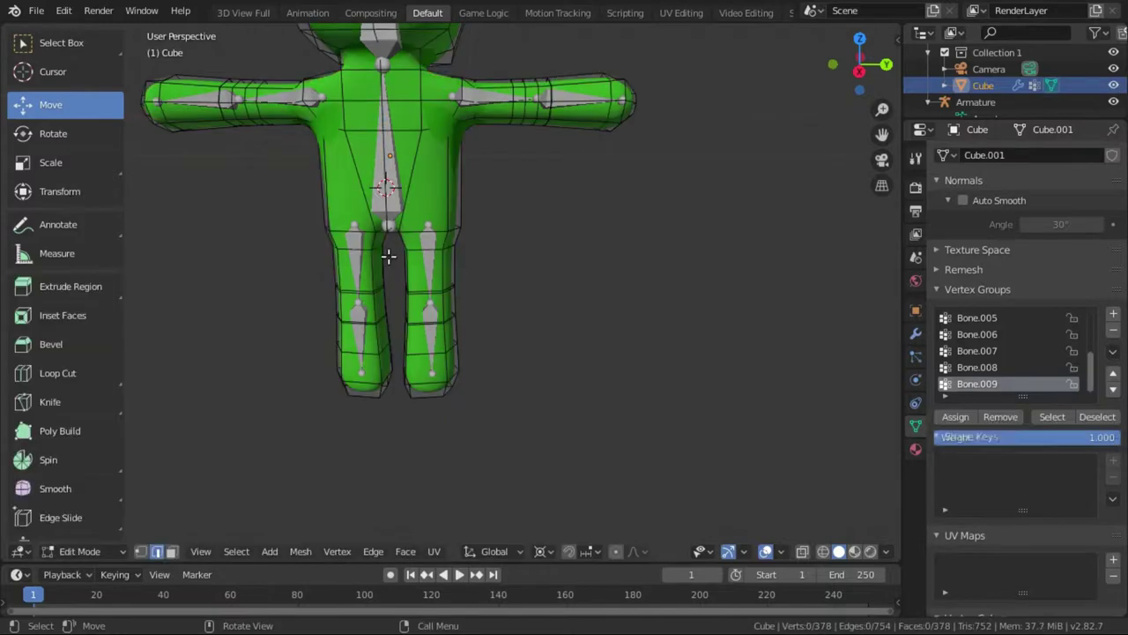
{"action": "left_click", "coordinate": [104, 553]}
{"action": "left_click", "coordinate": [92, 530]}
- Select the armature in Pose Mode, then reselect the Cube mesh in Object Mode
{"action": "scroll", "coordinate": [403, 261], "scroll_direction": "down", "scroll_amount": 2}
{"action": "middle_click_drag", "start_coordinate": [403, 261], "coordinate": [456, 227]}
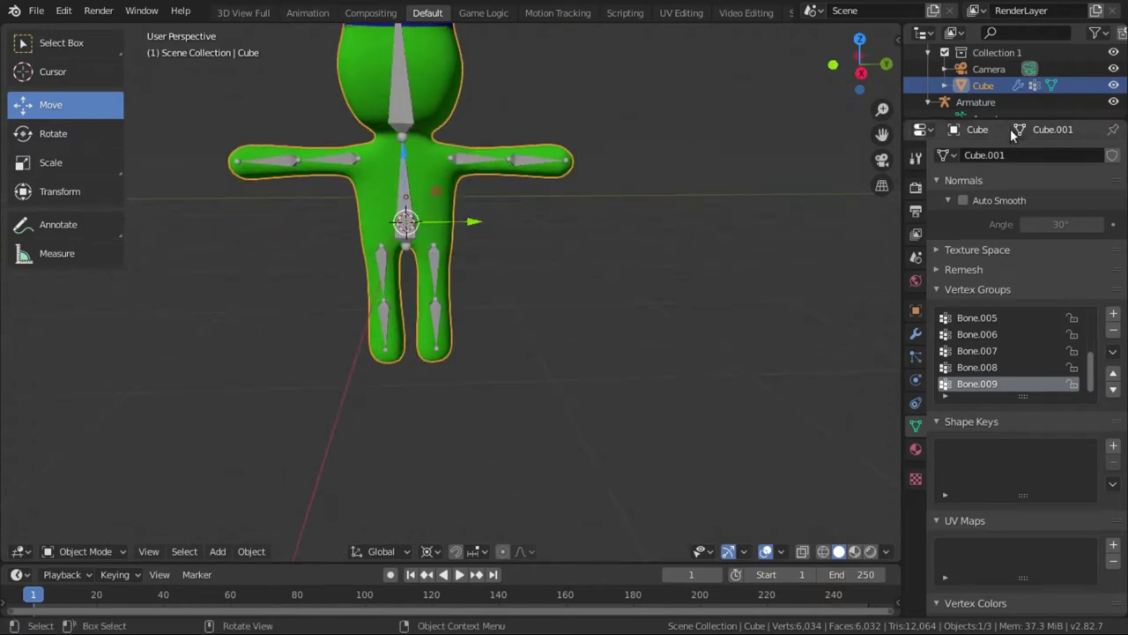
{"action": "scroll", "coordinate": [1024, 69], "scroll_direction": "down", "scroll_amount": 2}
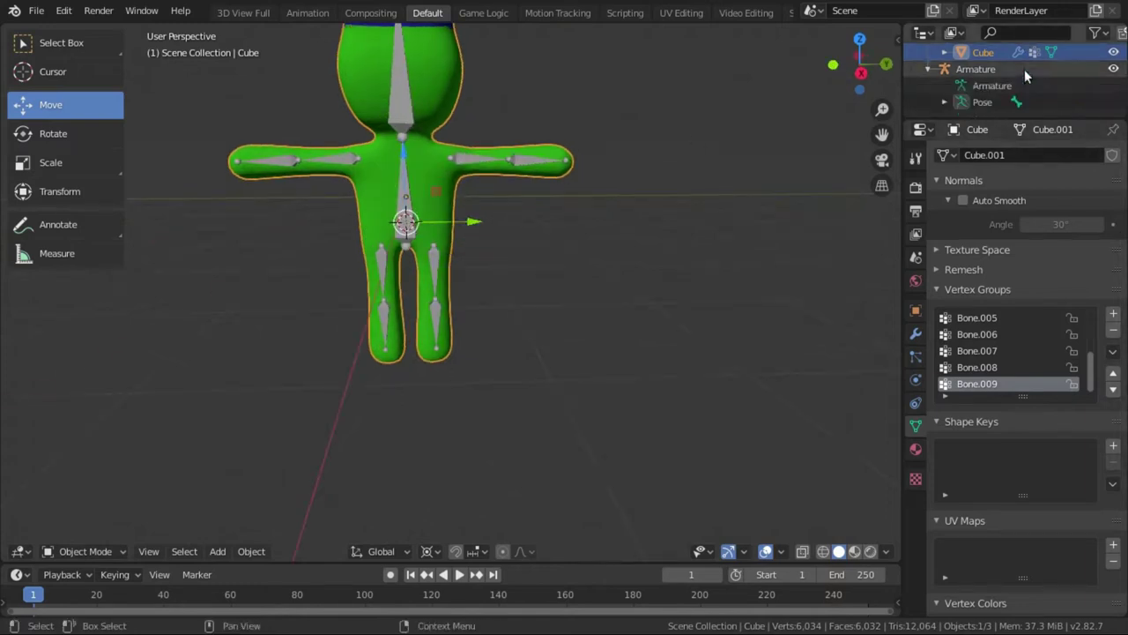
{"action": "left_click", "coordinate": [972, 87]}
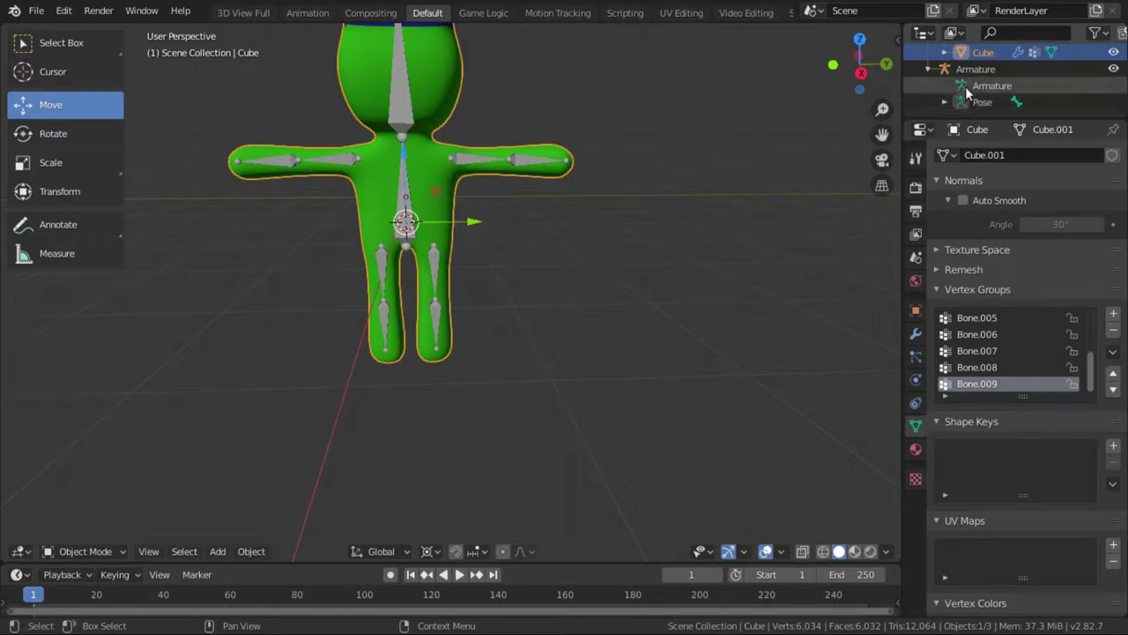
{"action": "left_click", "coordinate": [959, 100]}
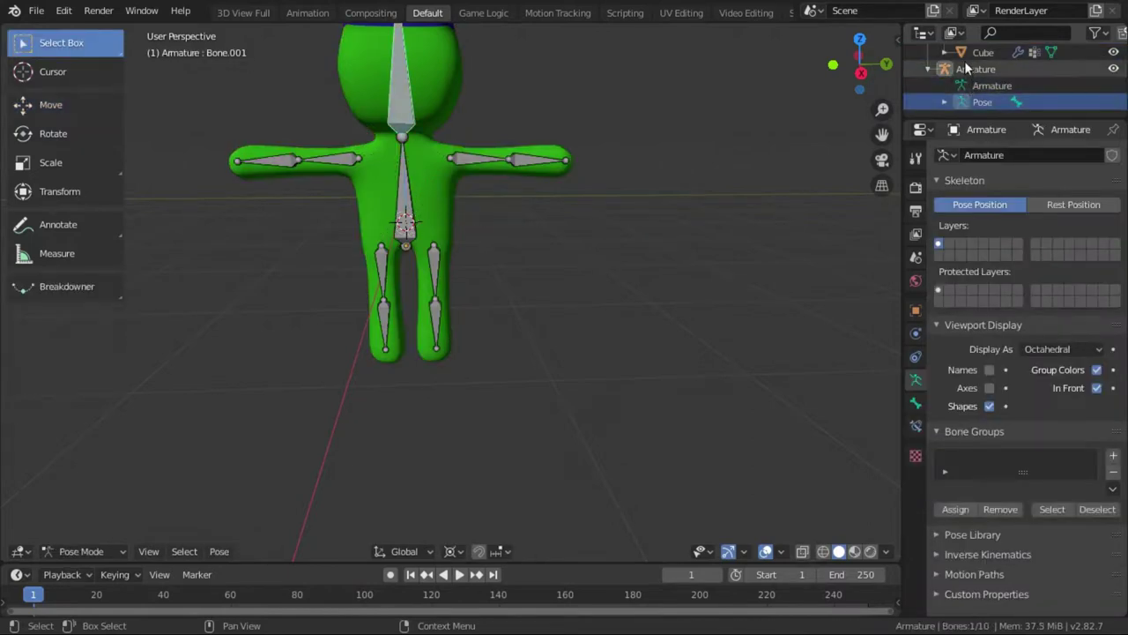
{"action": "left_click", "coordinate": [974, 55]}
{"action": "mouse_move", "coordinate": [495, 193]}
{"action": "middle_mouse_down"}
{"action": "mouse_move", "coordinate": [543, 194]}
{"action": "mouse_move", "coordinate": [478, 204]}
{"action": "mouse_move", "coordinate": [509, 192]}
{"action": "mouse_move", "coordinate": [483, 187]}
{"action": "middle_mouse_up"}
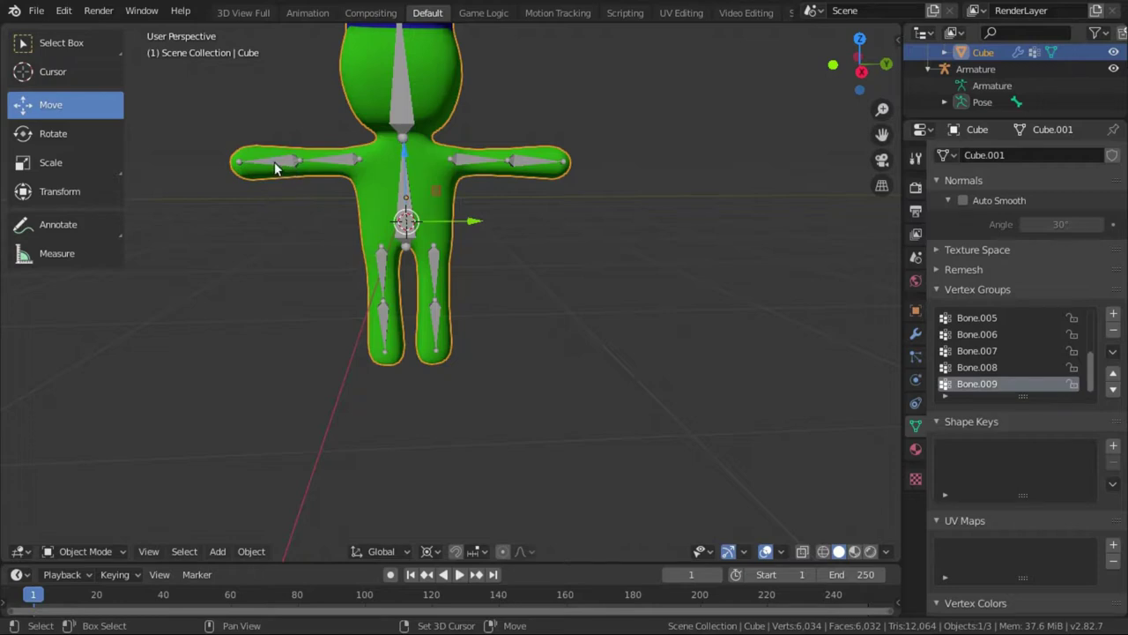
- With the armature active, parent the Cube via Armature Deform > With Automatic Weights
{"action": "left_click", "coordinate": [404, 91]}
{"action": "key", "text": "ctrl+Tab"}
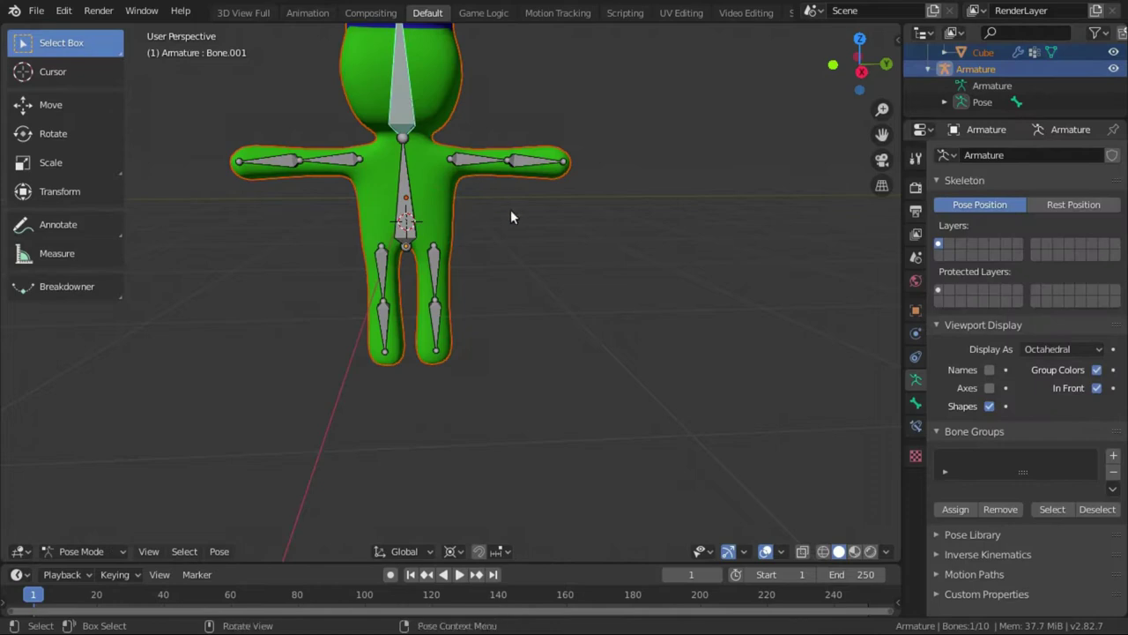
{"action": "scroll", "coordinate": [452, 220], "scroll_direction": "down", "scroll_amount": 2}
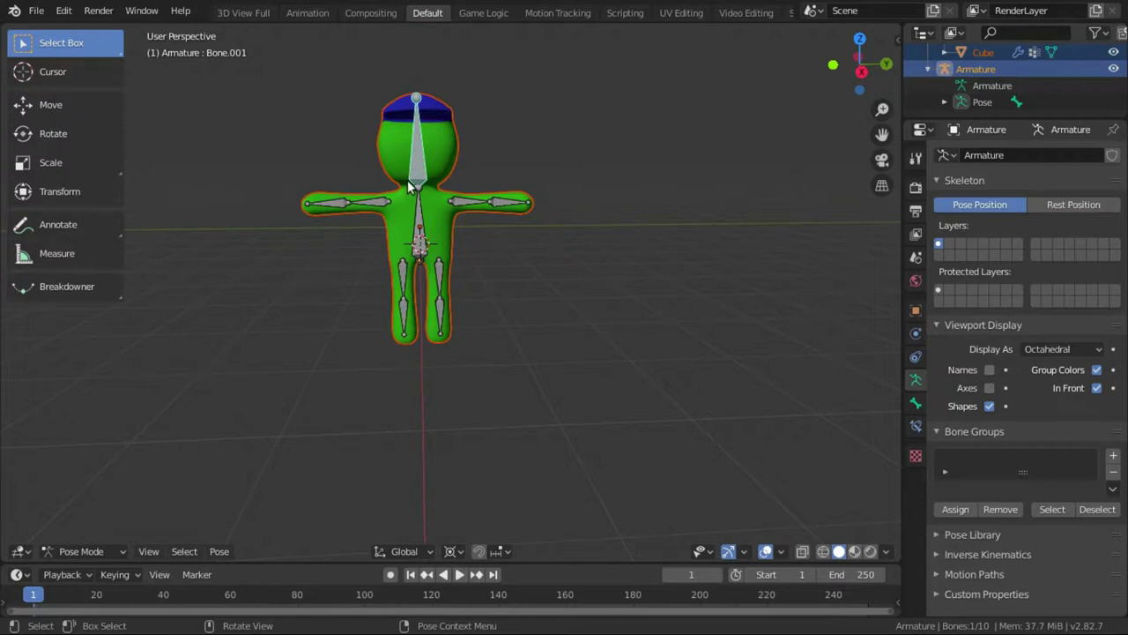
{"action": "key", "text": "ctrl+p"}
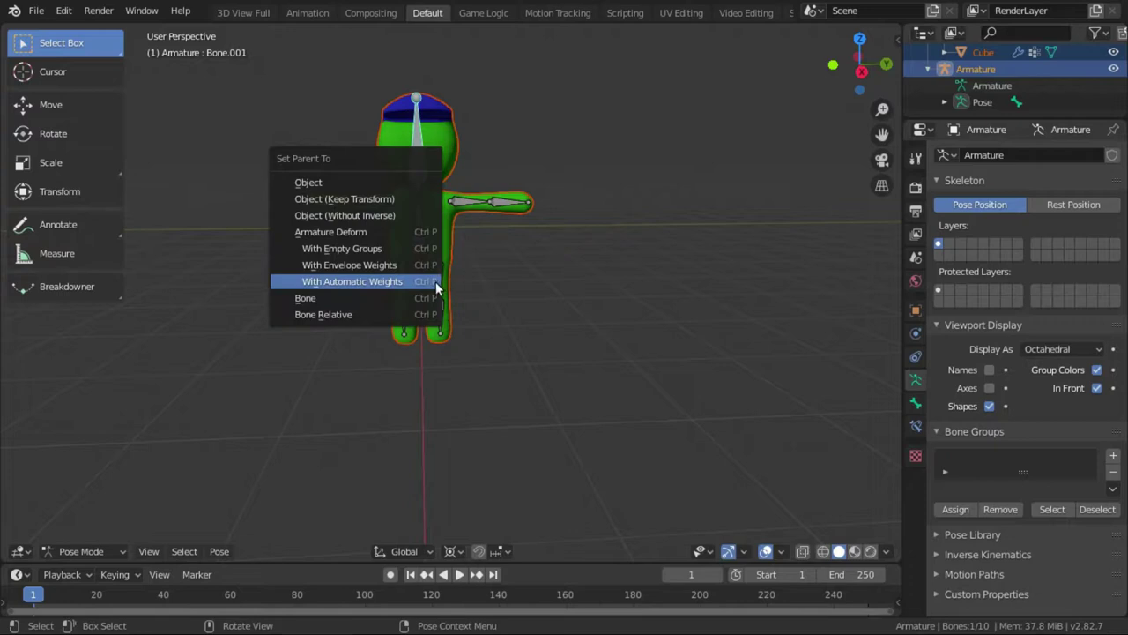
{"action": "left_click", "coordinate": [363, 280]}
{"action": "scroll", "coordinate": [169, 445], "scroll_direction": "up", "scroll_amount": 3}
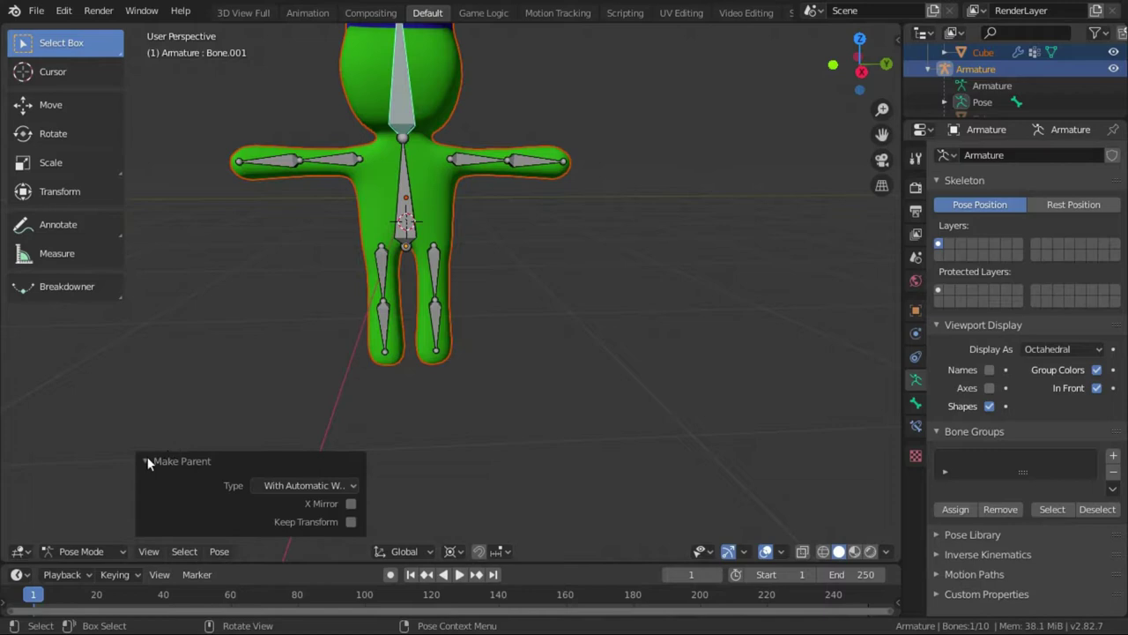
{"action": "left_click", "coordinate": [146, 460]}
{"action": "scroll", "coordinate": [305, 281], "scroll_direction": "down", "scroll_amount": 2}
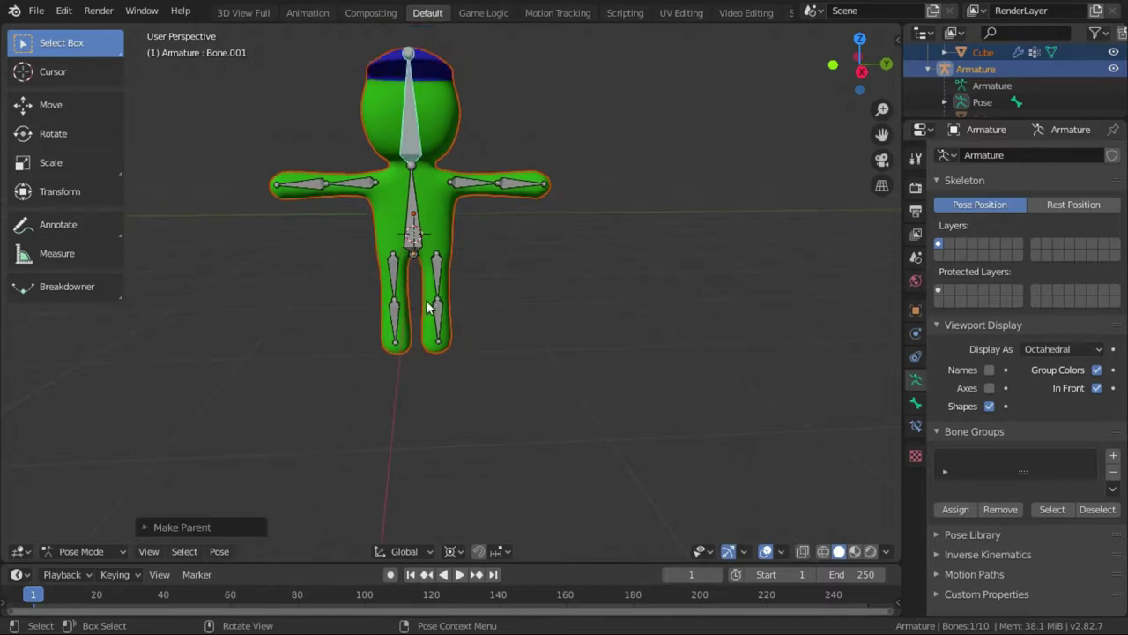
- In Pose Mode, rotate the head bone and bend the forearm bone Bone.008
{"action": "key", "text": "r"}
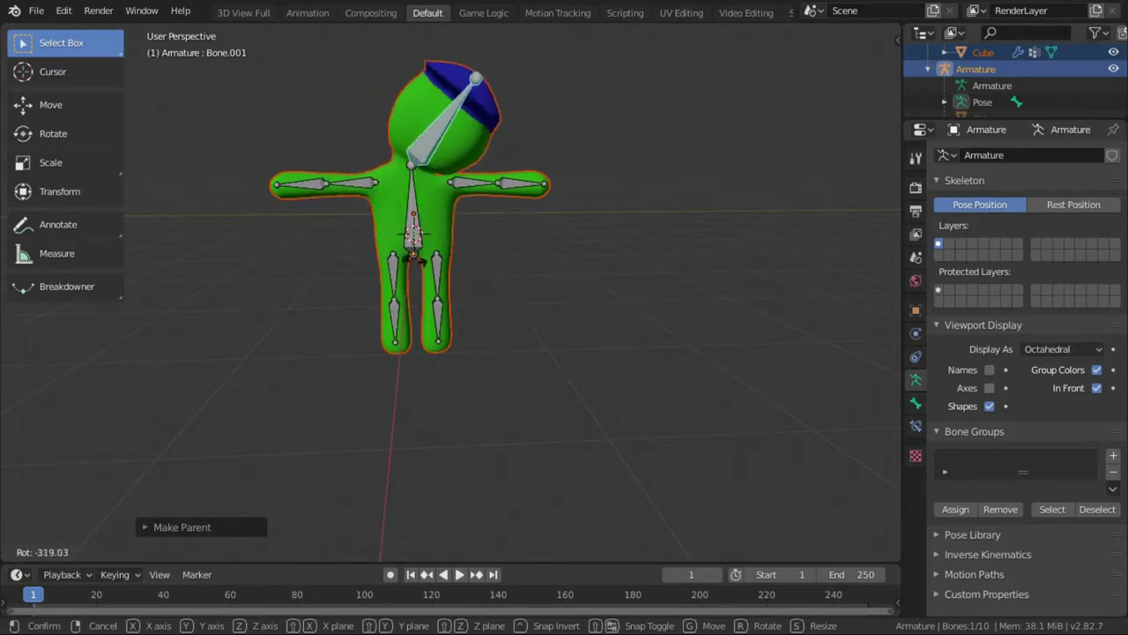
{"action": "left_click", "coordinate": [461, 367]}
{"action": "middle_click_drag", "start_coordinate": [462, 366], "coordinate": [726, 354]}
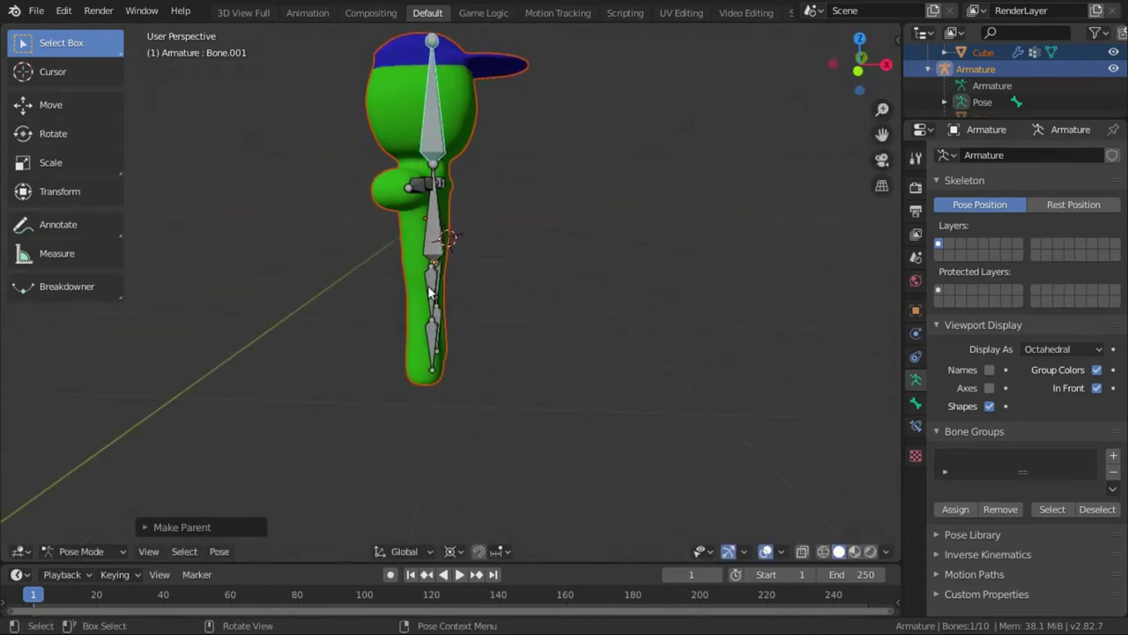
{"action": "left_click", "coordinate": [431, 293]}
{"action": "middle_click_drag", "start_coordinate": [431, 292], "coordinate": [456, 323]}
{"action": "key", "text": "r"}
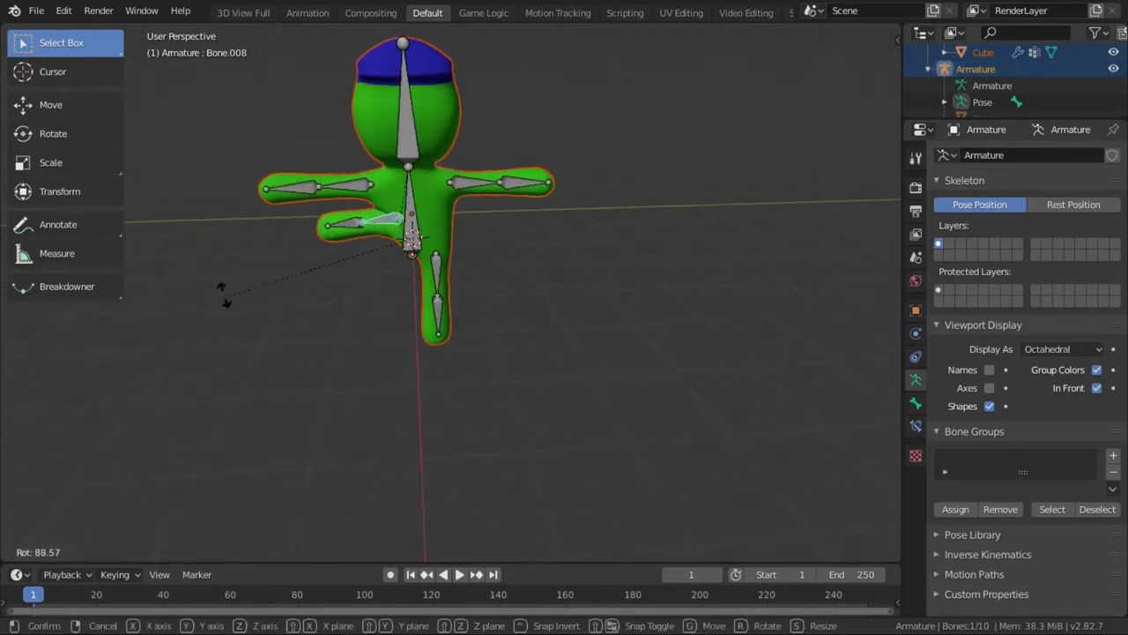
{"action": "left_click", "coordinate": [224, 295]}
{"action": "middle_click_drag", "start_coordinate": [225, 295], "coordinate": [379, 229]}
{"action": "key", "text": "r"}
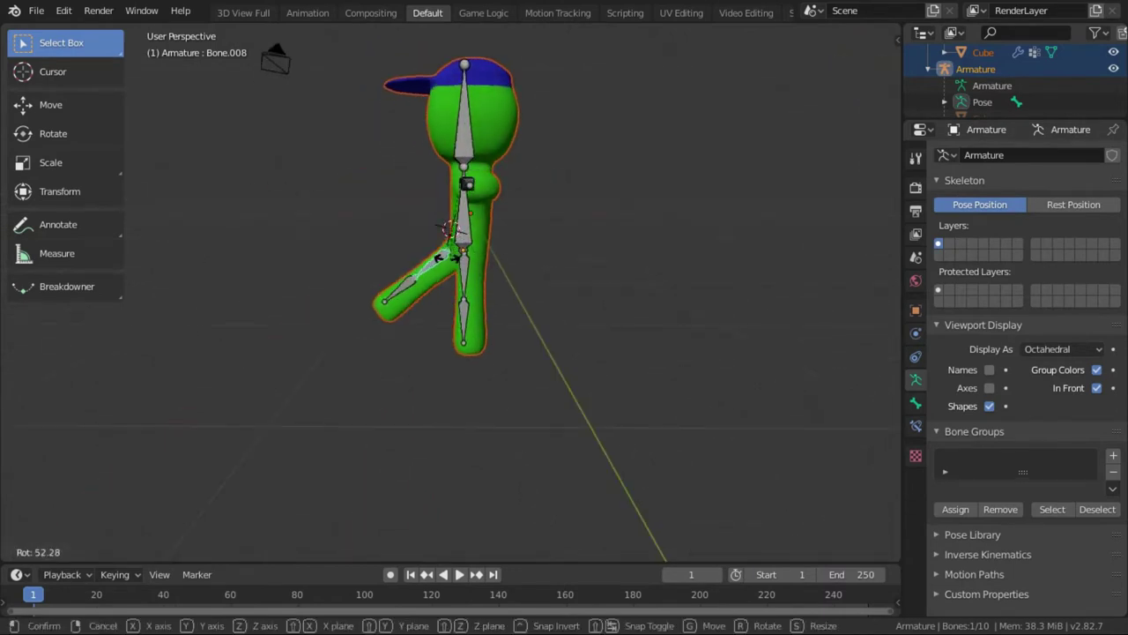
{"action": "left_click", "coordinate": [449, 262]}
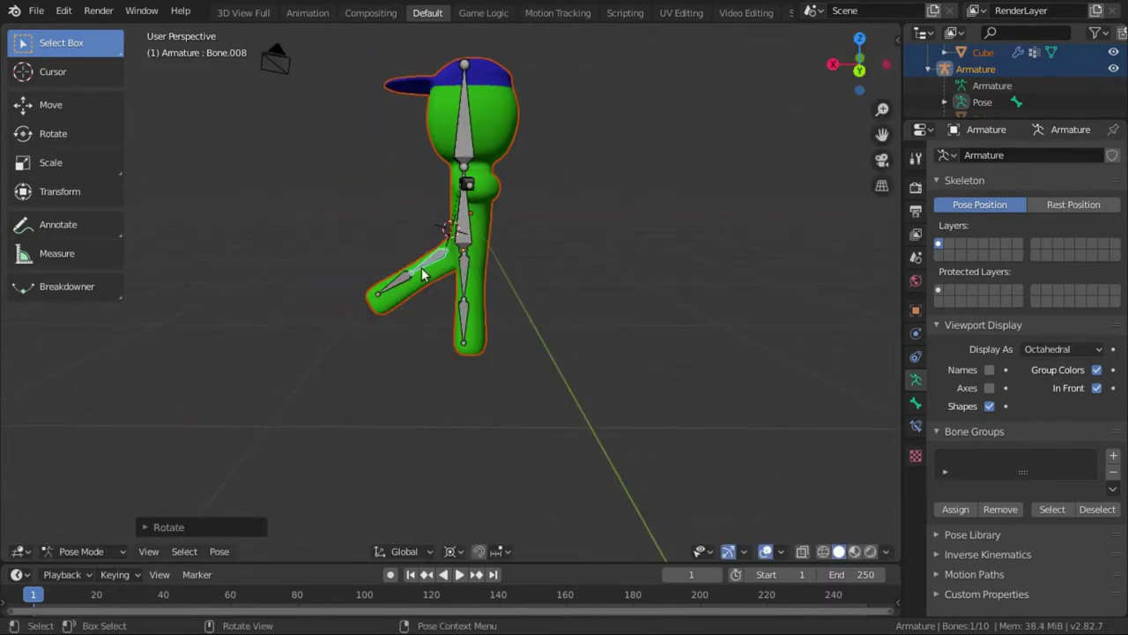
- Rotate both lower leg bones, then undo the leg rotations and orbit to the front
{"action": "left_click", "coordinate": [400, 284]}
{"action": "key", "text": "r"}
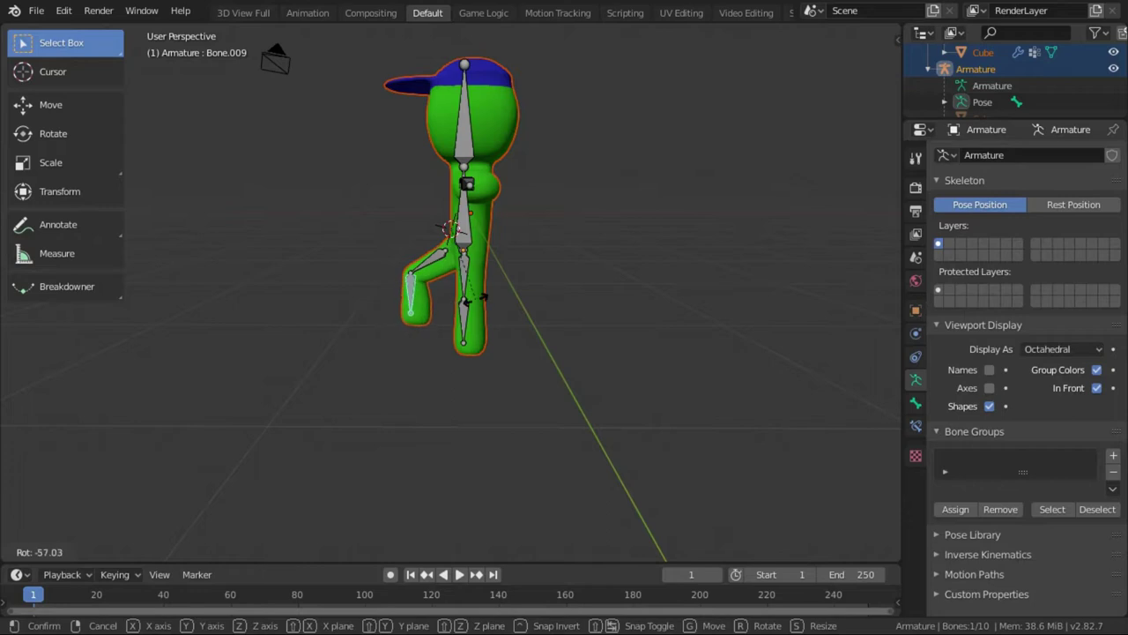
{"action": "left_click", "coordinate": [502, 316]}
{"action": "left_click", "coordinate": [461, 272]}
{"action": "key", "text": "r"}
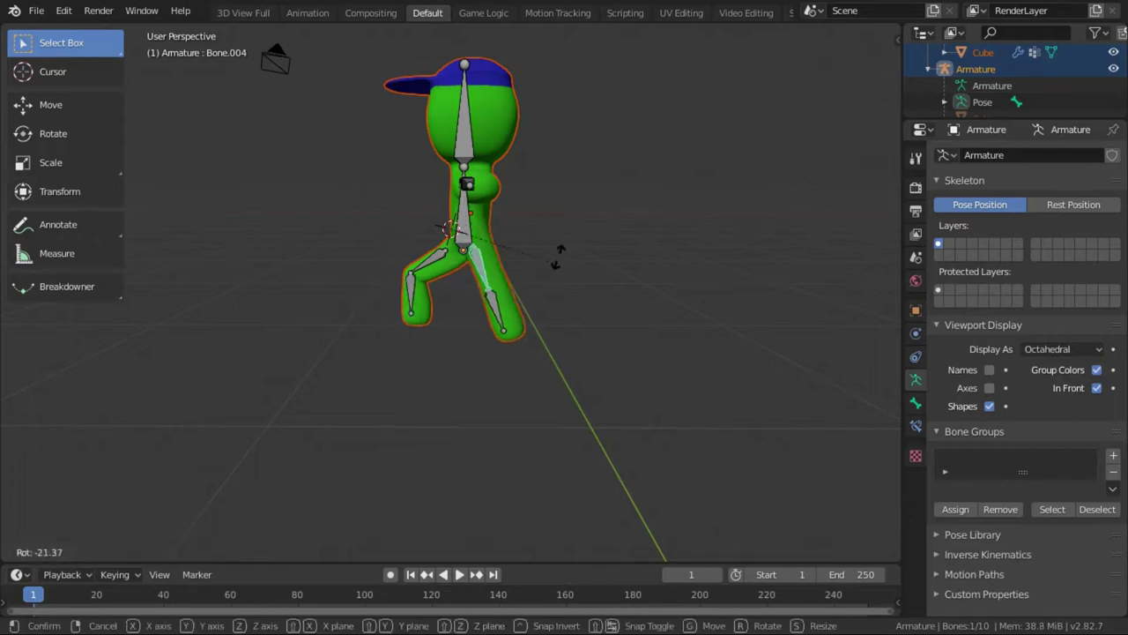
{"action": "left_click", "coordinate": [564, 281]}
{"action": "key", "text": "ctrl+z"}
{"action": "key", "text": "ctrl+z"}
{"action": "key", "text": "ctrl+z"}
{"action": "key", "text": "ctrl+z"}
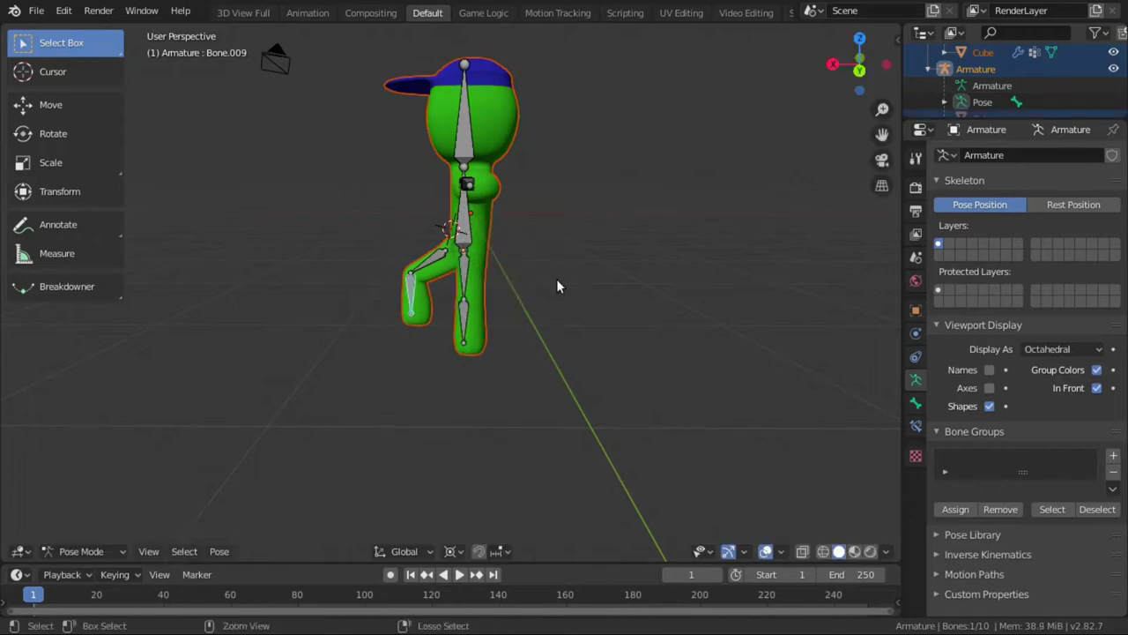
{"action": "key", "text": "ctrl+z"}
{"action": "middle_click_drag", "start_coordinate": [537, 290], "coordinate": [343, 216]}
- Rotate the left upper arm and raise both forearms upward
{"action": "left_click", "coordinate": [348, 186]}
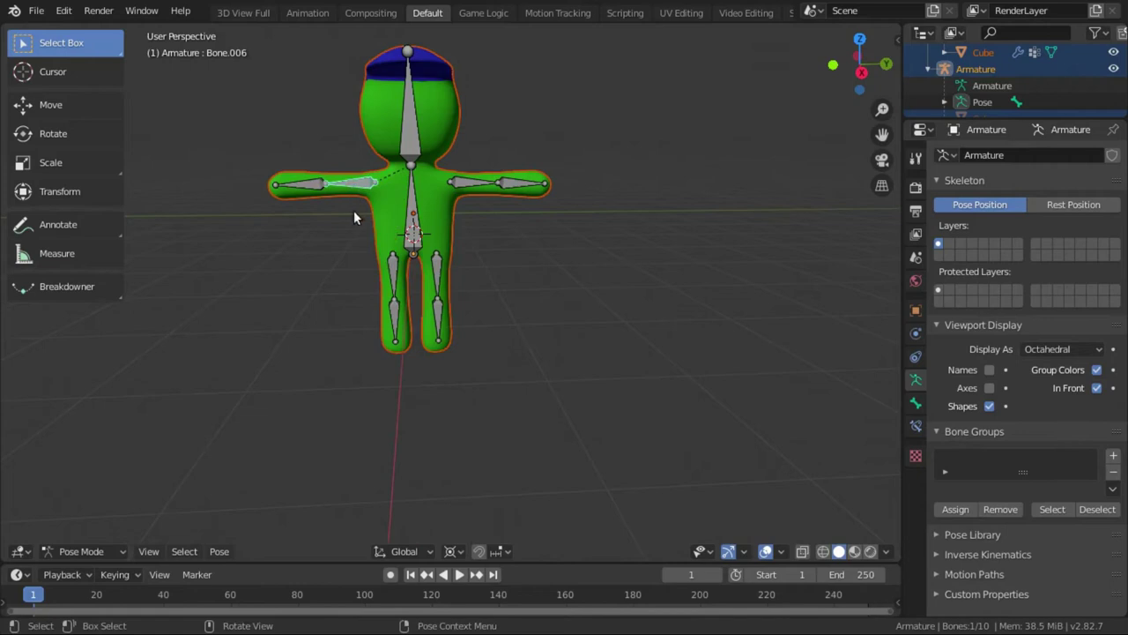
{"action": "key", "text": "r"}
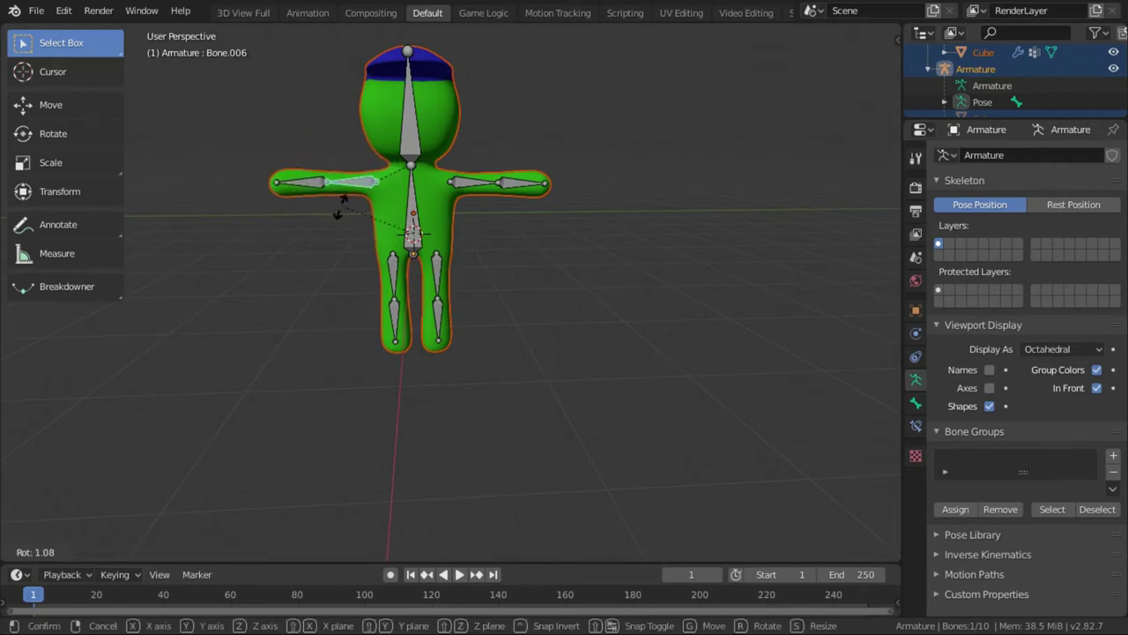
{"action": "left_click", "coordinate": [335, 199]}
{"action": "left_click", "coordinate": [322, 185]}
{"action": "key", "text": "r"}
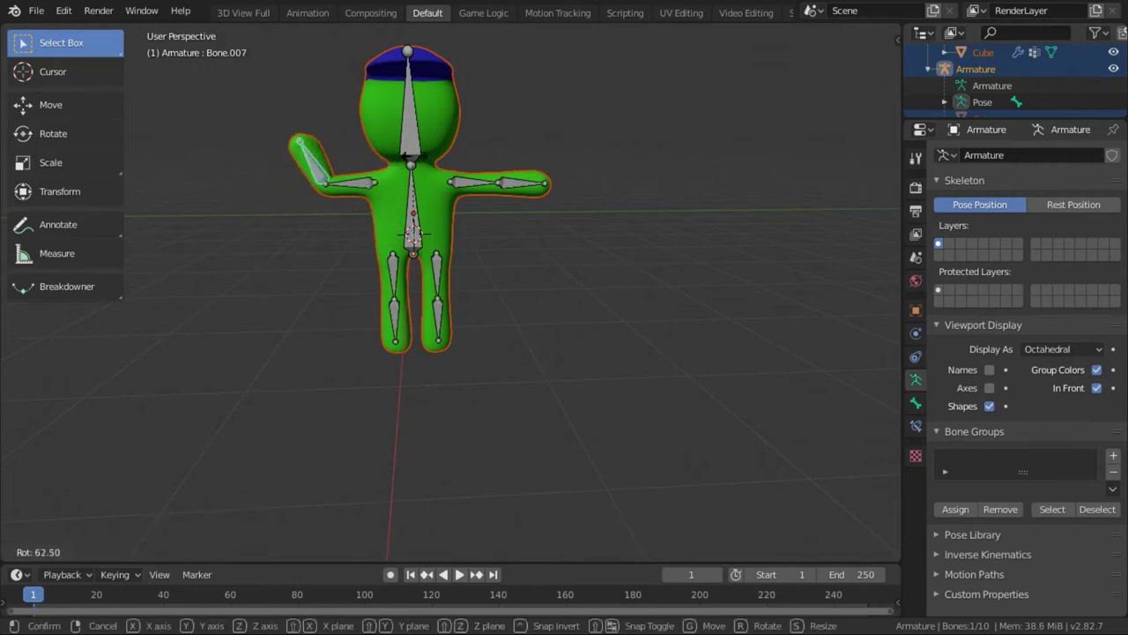
{"action": "left_click", "coordinate": [609, 362]}
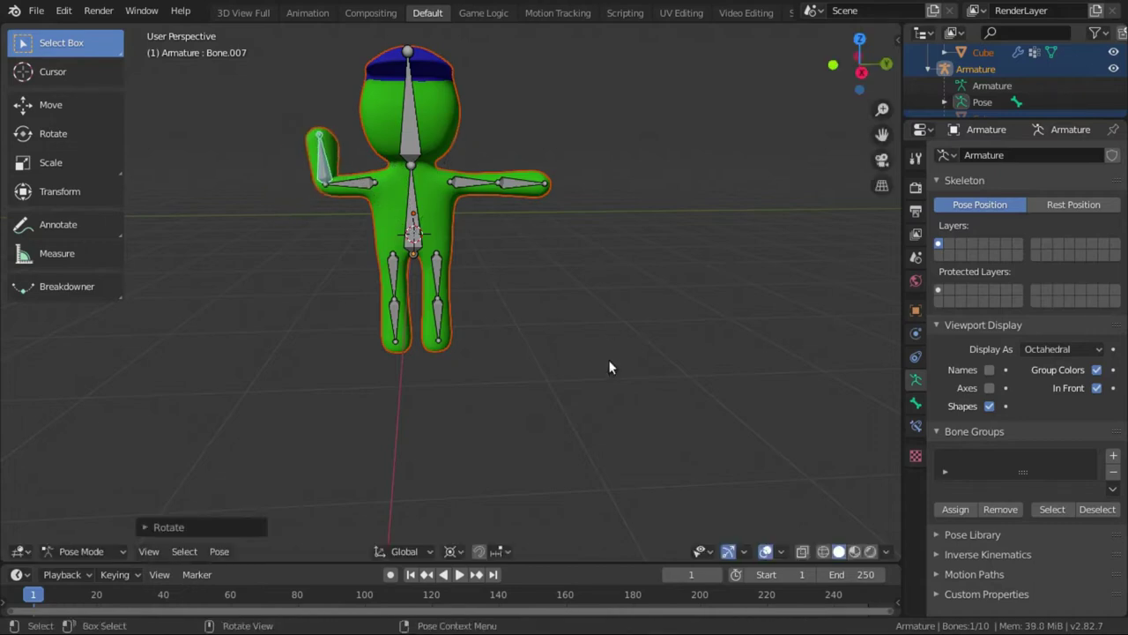
{"action": "left_click", "coordinate": [520, 187]}
{"action": "key", "text": "r"}
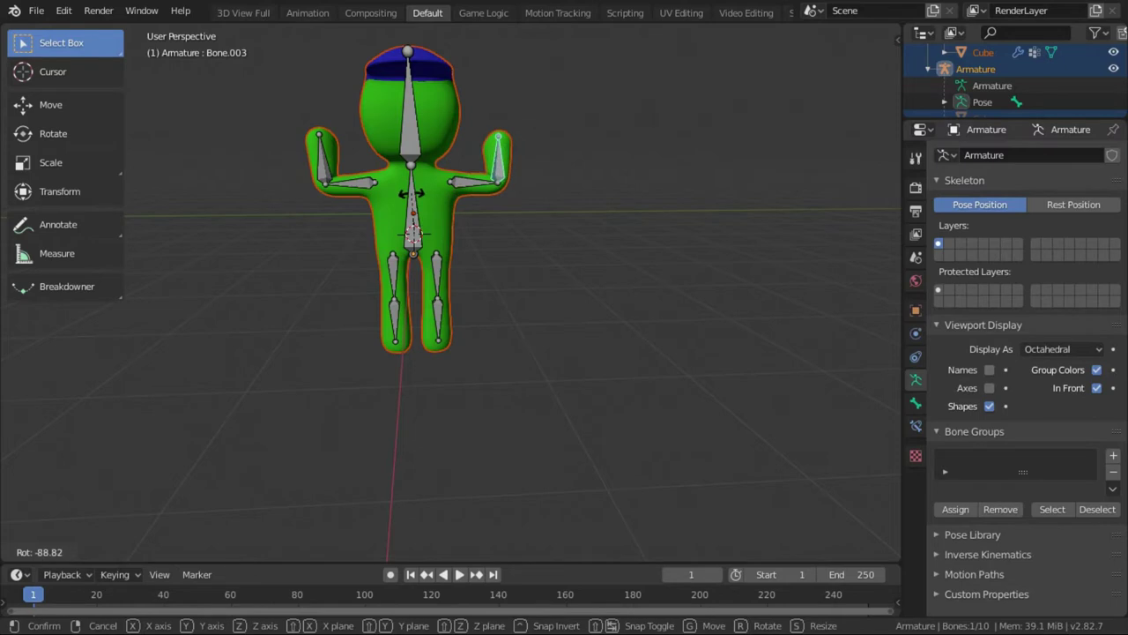
{"action": "left_click", "coordinate": [702, 312]}
{"action": "middle_click_drag", "start_coordinate": [554, 286], "coordinate": [379, 190]}
- Rotate the other upper arm and point its forearm straight up
{"action": "left_click", "coordinate": [407, 192]}
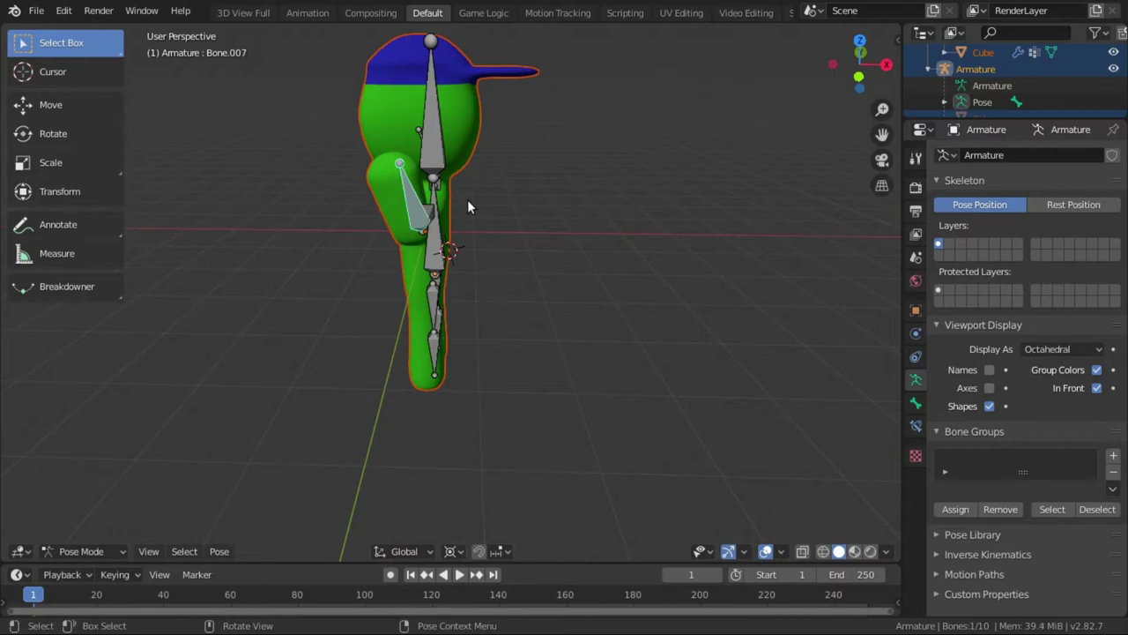
{"action": "key", "text": "r"}
{"action": "left_click", "coordinate": [498, 205]}
{"action": "middle_click_drag", "start_coordinate": [498, 205], "coordinate": [491, 170]}
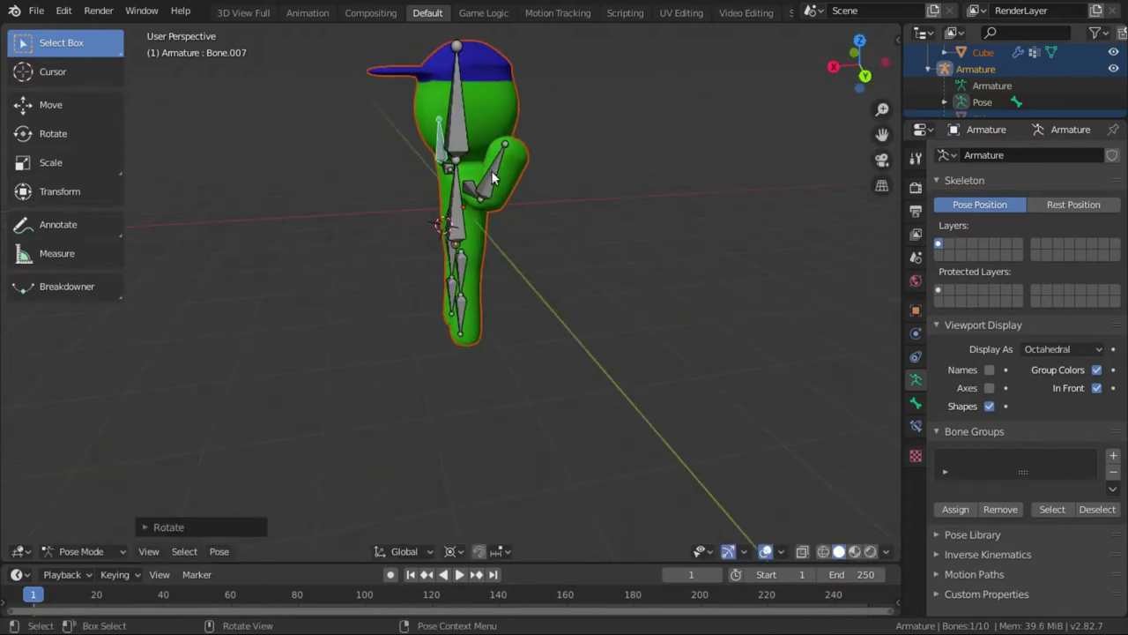
{"action": "left_click", "coordinate": [491, 170]}
{"action": "key", "text": "r"}
{"action": "left_click", "coordinate": [523, 241]}
{"action": "middle_click_drag", "start_coordinate": [522, 241], "coordinate": [459, 177]}
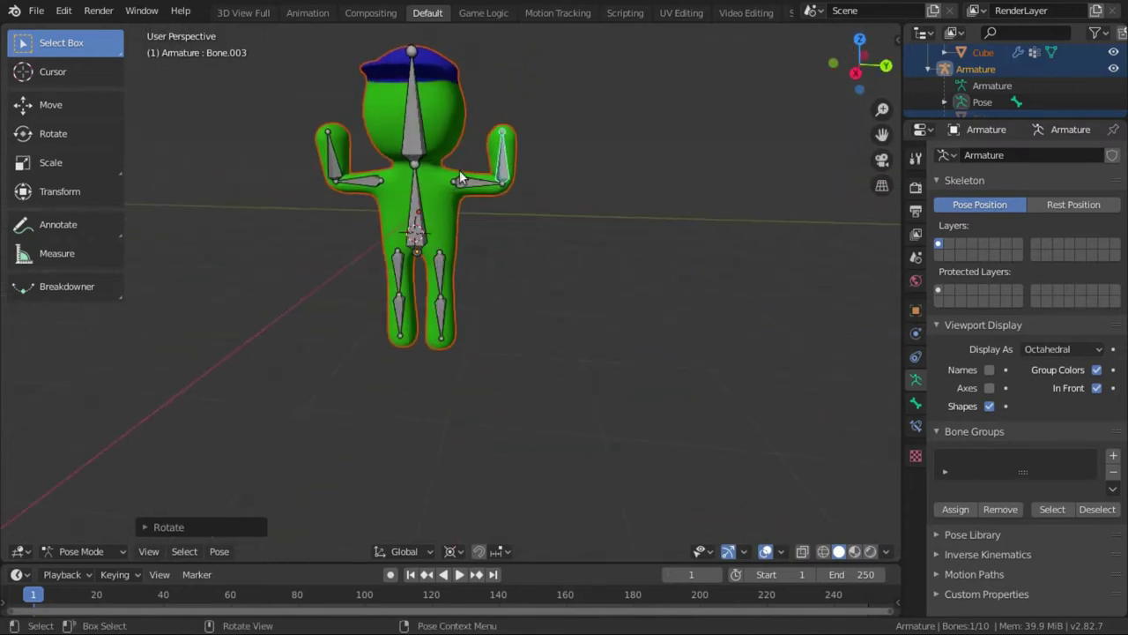
- Tilt the head bone slightly
{"action": "left_click", "coordinate": [411, 137]}
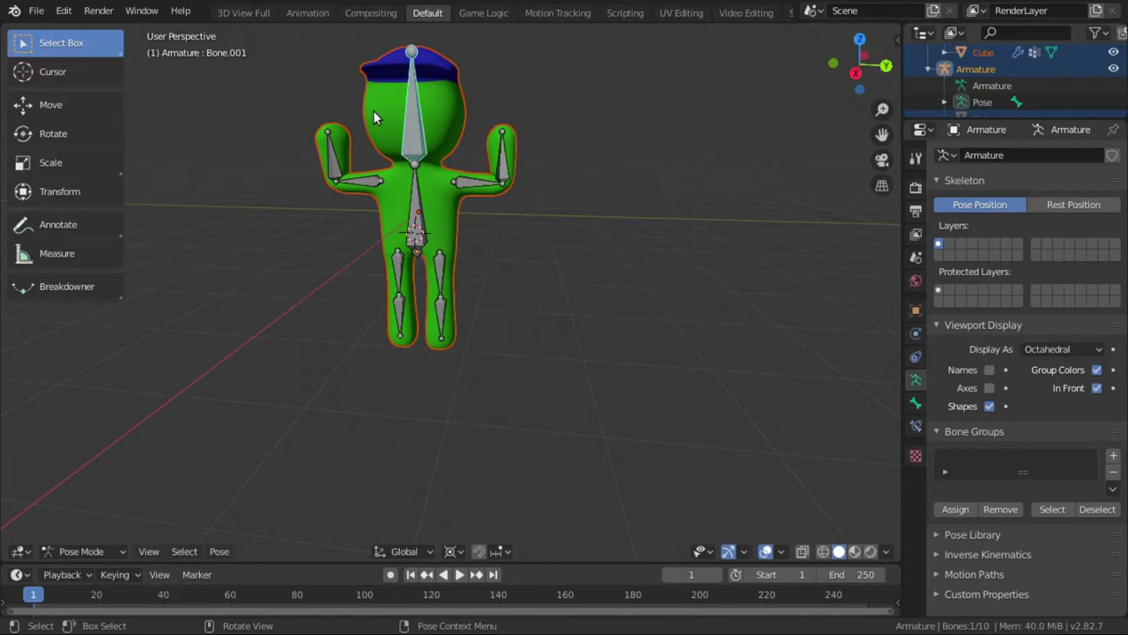
{"action": "key", "text": "r"}
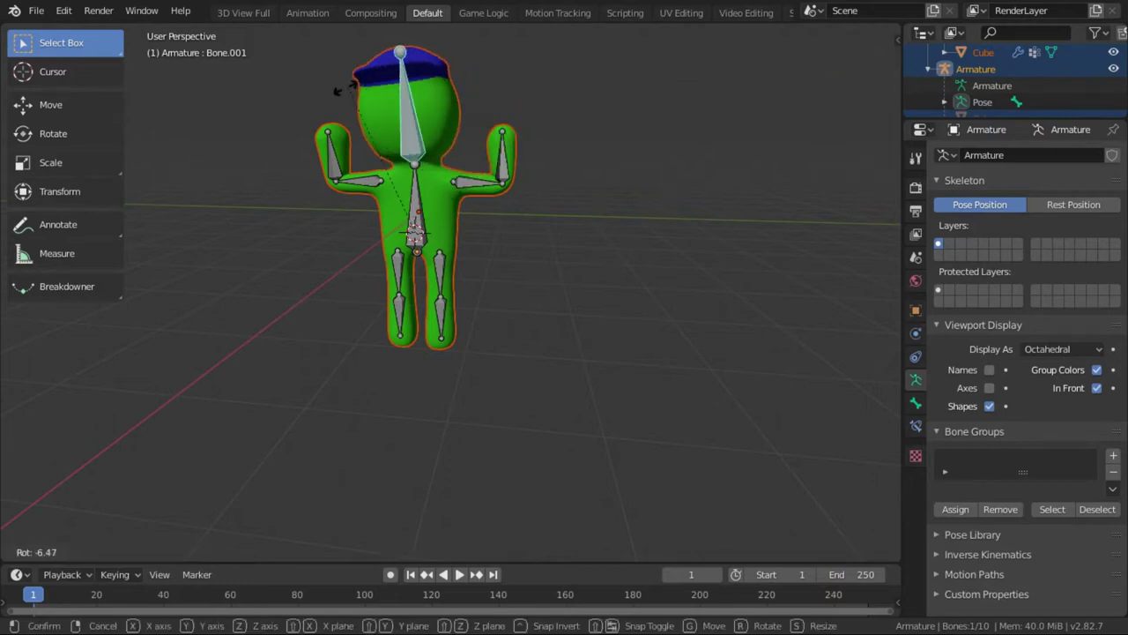
{"action": "left_click", "coordinate": [327, 104]}
{"action": "middle_click_drag", "start_coordinate": [475, 119], "coordinate": [491, 127]}
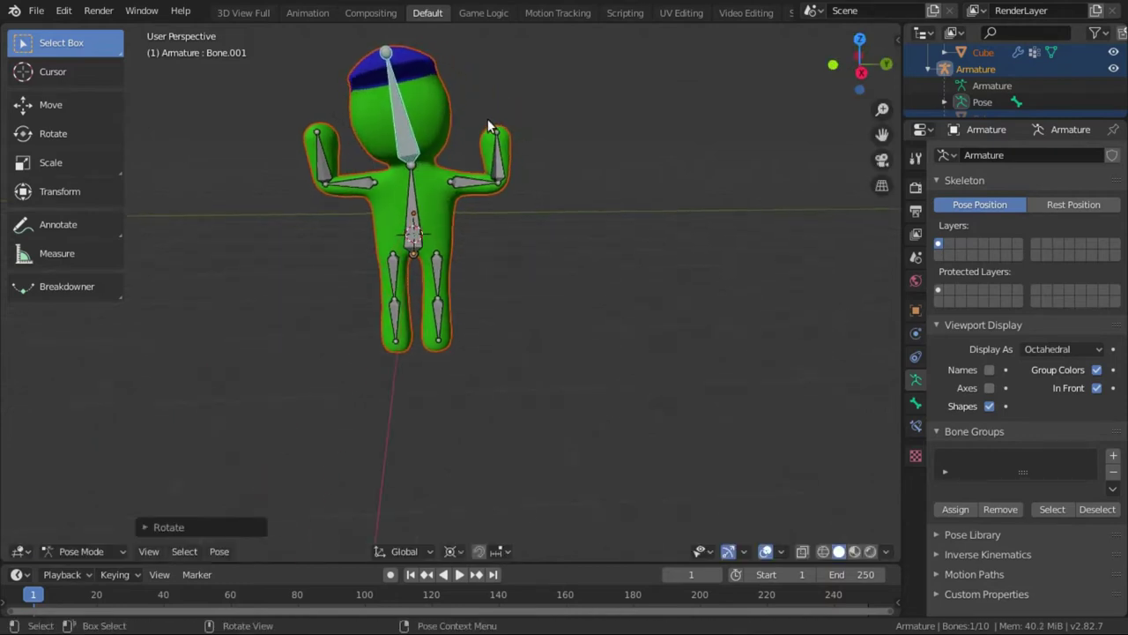
{"action": "scroll", "coordinate": [486, 120], "scroll_direction": "up", "scroll_amount": 4}
{"action": "scroll", "coordinate": [485, 108], "scroll_direction": "down", "scroll_amount": 4}
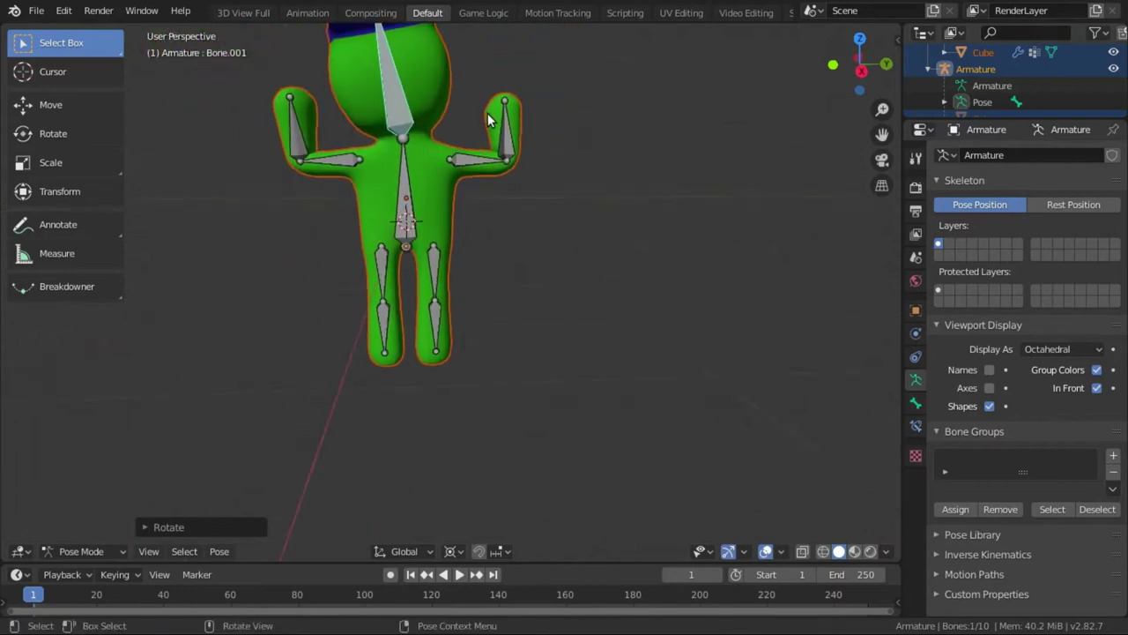
{"action": "scroll", "coordinate": [487, 132], "scroll_direction": "down", "scroll_amount": 3}
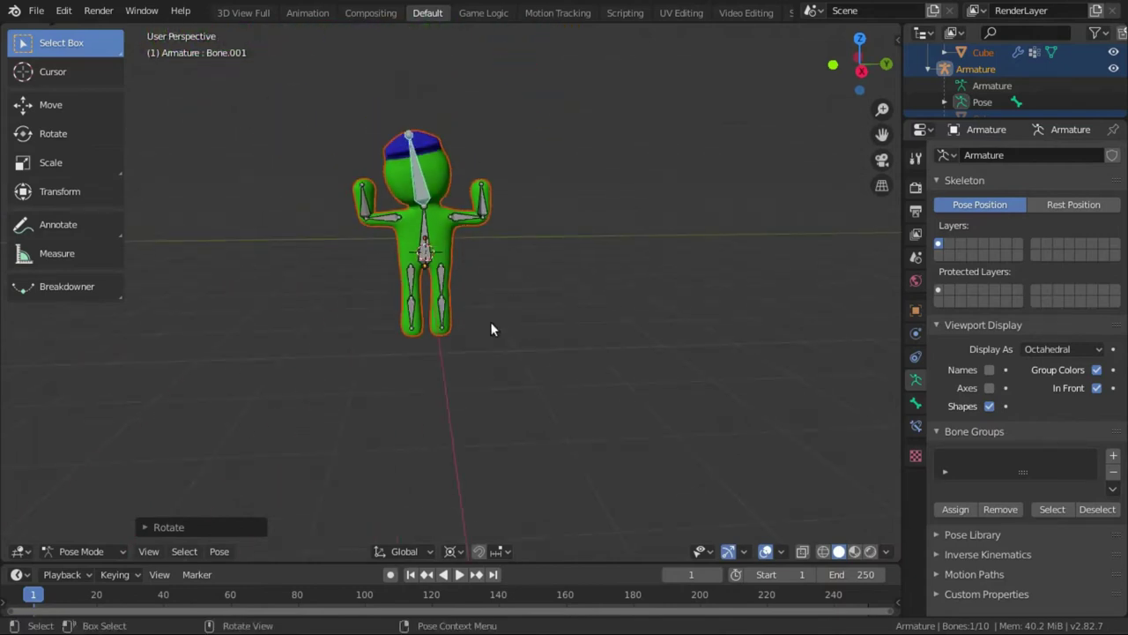
{"action": "middle_click_drag", "start_coordinate": [397, 284], "coordinate": [99, 141]}
{"action": "left_click", "coordinate": [438, 244]}
{"action": "left_click", "coordinate": [51, 104]}
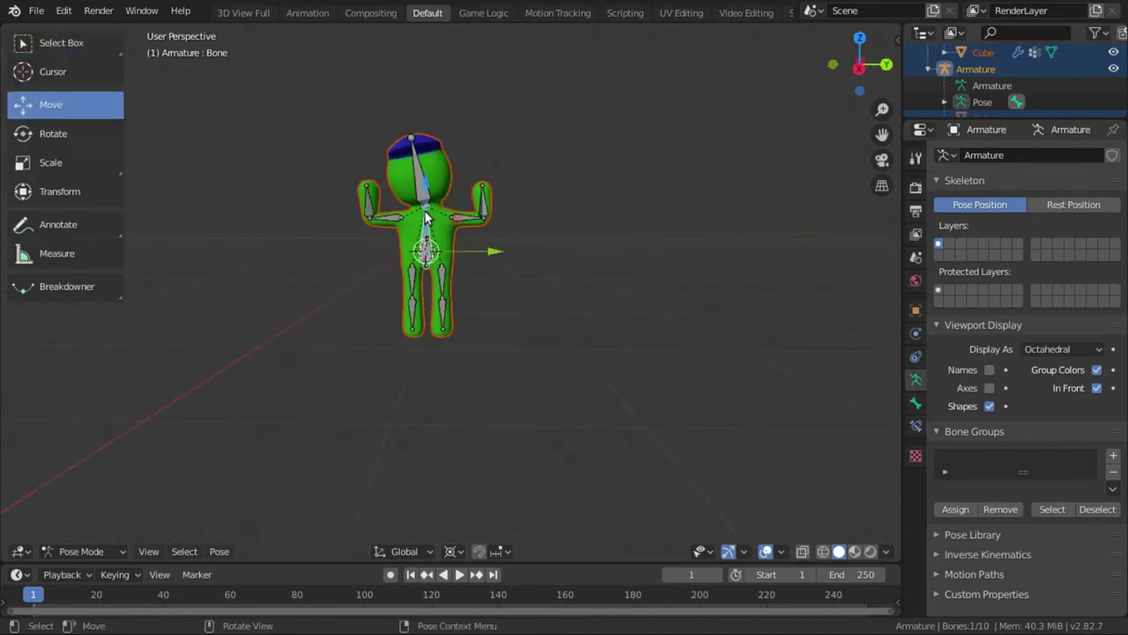
{"action": "left_click_drag", "start_coordinate": [427, 218], "coordinate": [428, 222]}
{"action": "middle_click_drag", "start_coordinate": [429, 222], "coordinate": [859, 351]}
{"action": "scroll", "coordinate": [574, 405], "scroll_direction": "up", "scroll_amount": 8}
{"action": "scroll", "coordinate": [572, 358], "scroll_direction": "up", "scroll_amount": 8}
{"action": "middle_click_drag", "start_coordinate": [569, 351], "coordinate": [748, 399]}
{"action": "scroll", "coordinate": [346, 254], "scroll_direction": "down", "scroll_amount": 6}
{"action": "scroll", "coordinate": [346, 254], "scroll_direction": "down", "scroll_amount": 5}
{"action": "scroll", "coordinate": [748, 399], "scroll_direction": "up", "scroll_amount": 3}
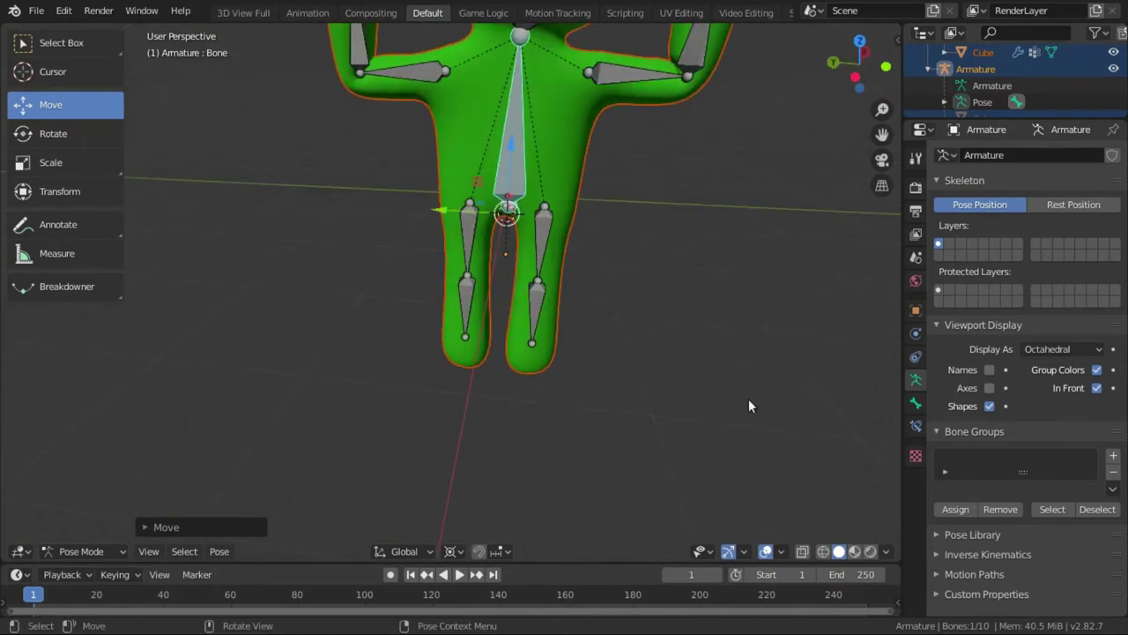
{"action": "scroll", "coordinate": [612, 237], "scroll_direction": "down", "scroll_amount": 4}
{"action": "middle_click_drag", "start_coordinate": [611, 237], "coordinate": [285, 222]}
{"action": "scroll", "coordinate": [291, 200], "scroll_direction": "down", "scroll_amount": 2}
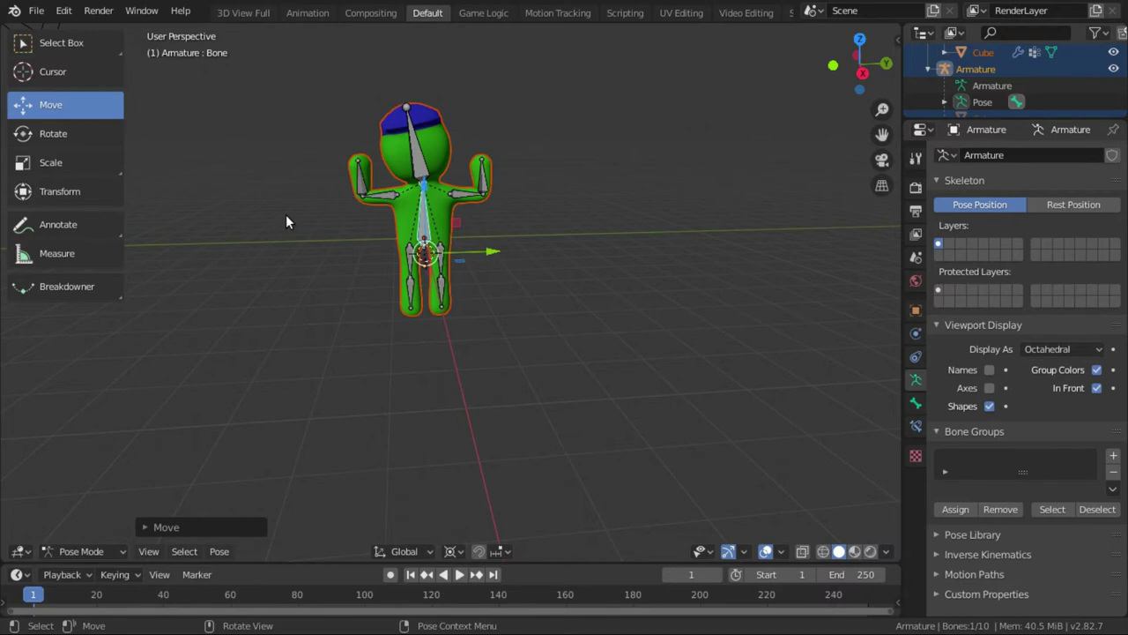
{"action": "left_click_drag", "start_coordinate": [321, 255], "coordinate": [777, 520]}
{"action": "key", "text": "KP_Decimal"}
{"action": "middle_click_drag", "start_coordinate": [417, 300], "coordinate": [374, 231]}
{"action": "scroll", "coordinate": [374, 231], "scroll_direction": "down", "scroll_amount": 3}
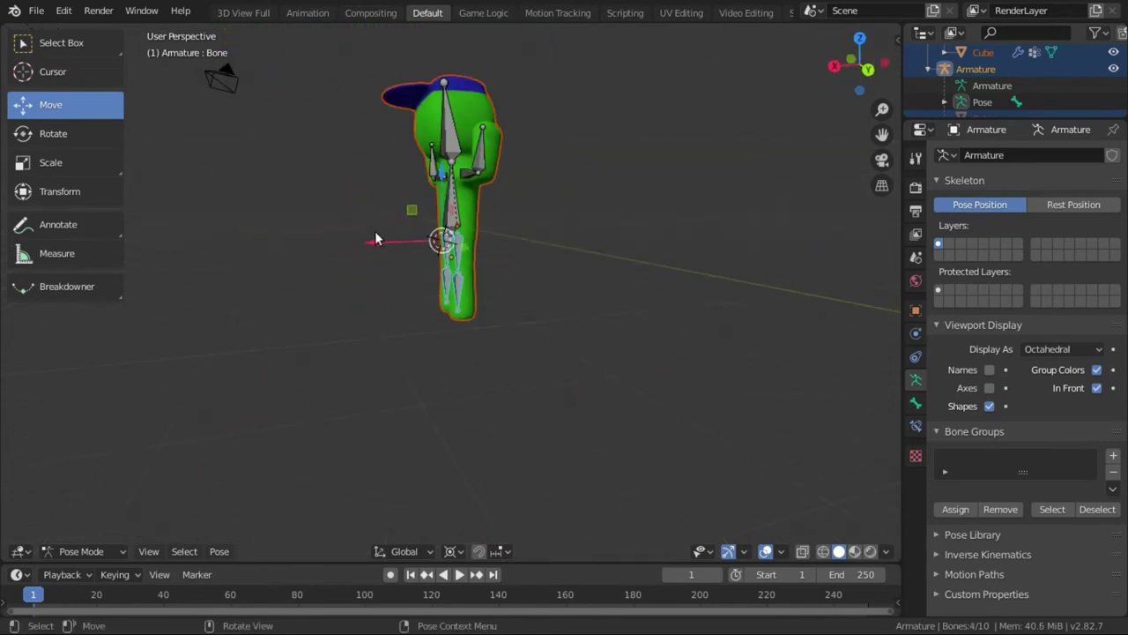
{"action": "key", "text": "r"}
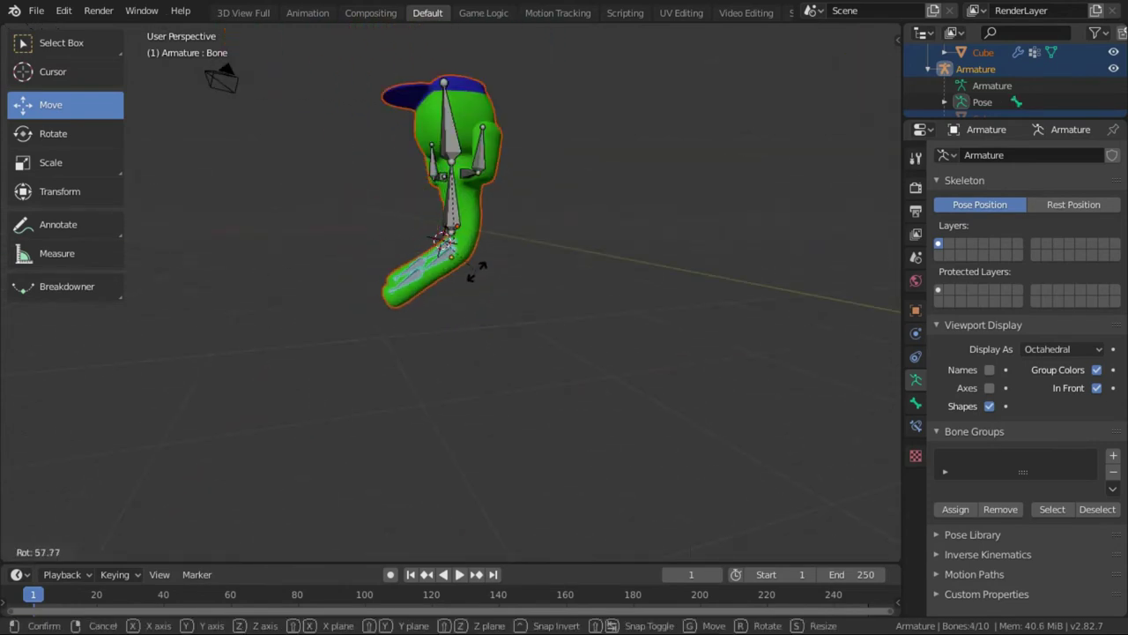
{"action": "key", "text": "Escape"}
{"action": "middle_click_drag", "start_coordinate": [486, 261], "coordinate": [601, 296]}
{"action": "key", "text": "r"}
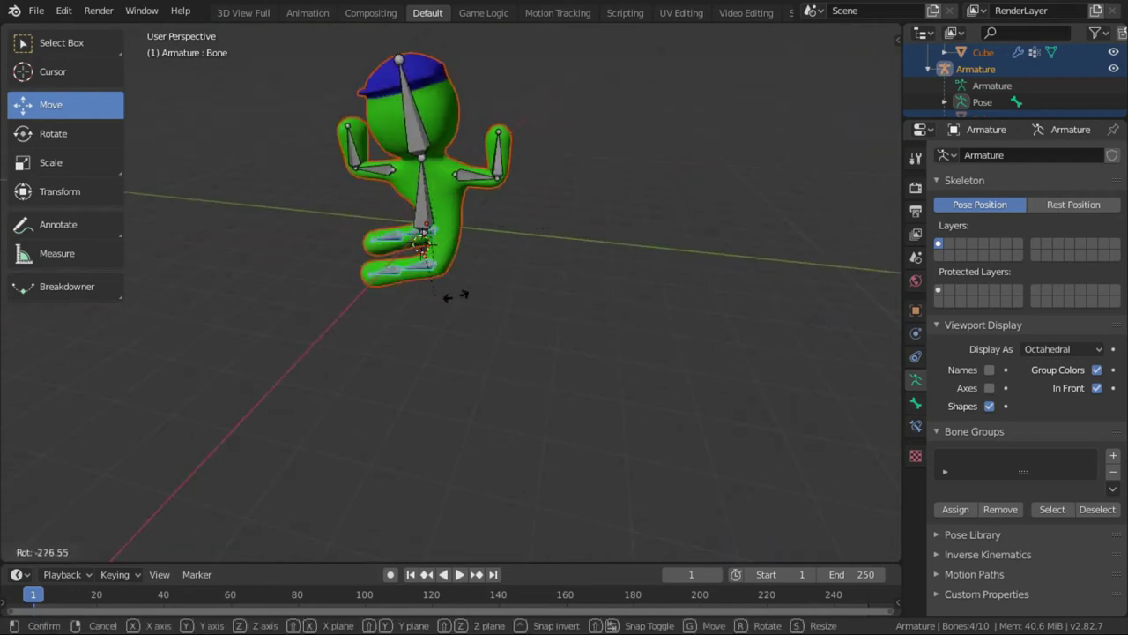
{"action": "key", "text": "Escape"}
{"action": "middle_click_drag", "start_coordinate": [561, 210], "coordinate": [213, 148]}
{"action": "scroll", "coordinate": [411, 206], "scroll_direction": "up", "scroll_amount": 4}
{"action": "middle_click_drag", "start_coordinate": [410, 206], "coordinate": [535, 156]}
{"action": "scroll", "coordinate": [629, 195], "scroll_direction": "down", "scroll_amount": 3}
{"action": "scroll", "coordinate": [605, 182], "scroll_direction": "up", "scroll_amount": 3}
{"action": "scroll", "coordinate": [501, 149], "scroll_direction": "down", "scroll_amount": 2}
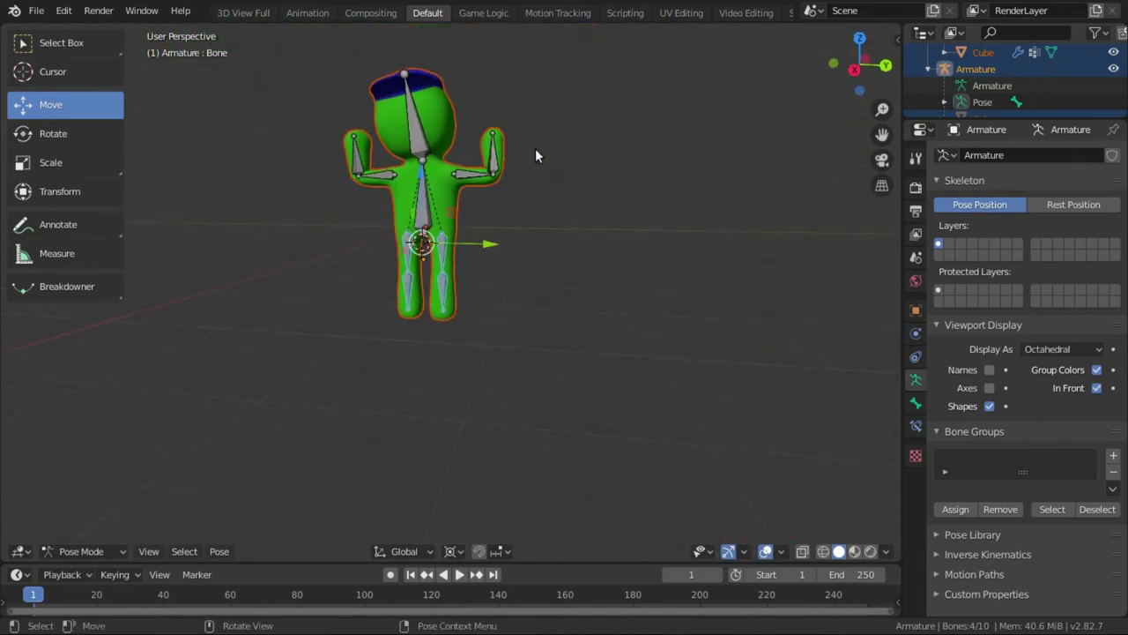